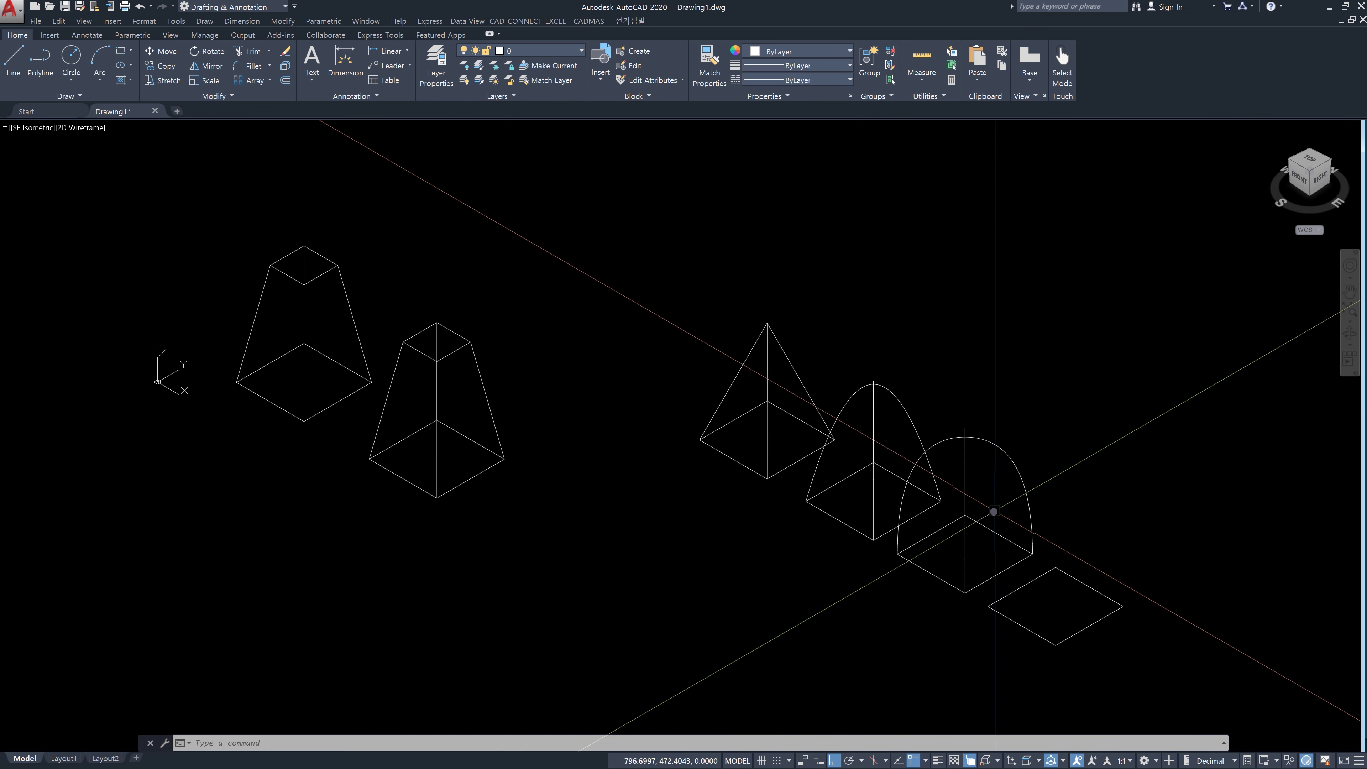
{"action": "middle_click_drag", "start_coordinate": [643, 516], "coordinate": [649, 544]}
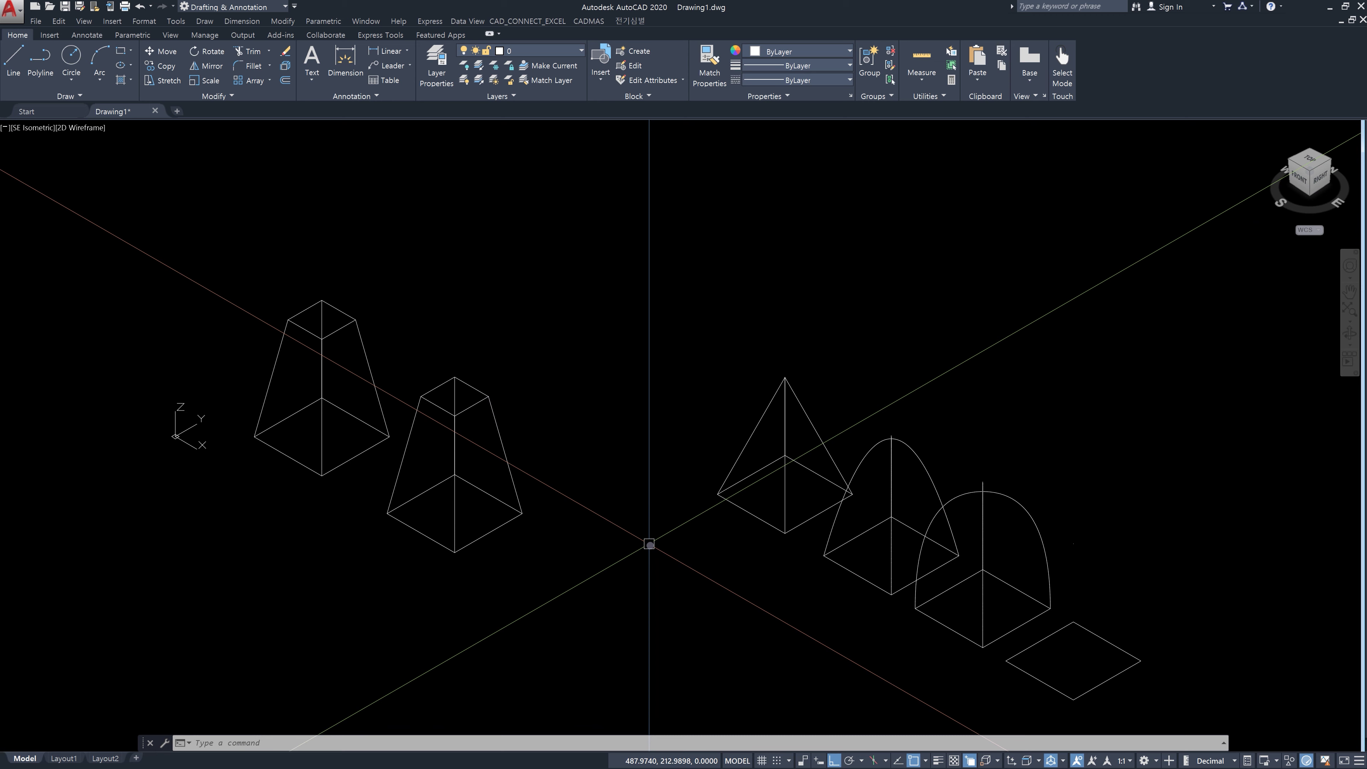
{"action": "key", "text": "Escape"}
{"action": "key", "text": "Escape"}
{"action": "key", "text": "Escape"}
{"action": "type", "text": "loft"}
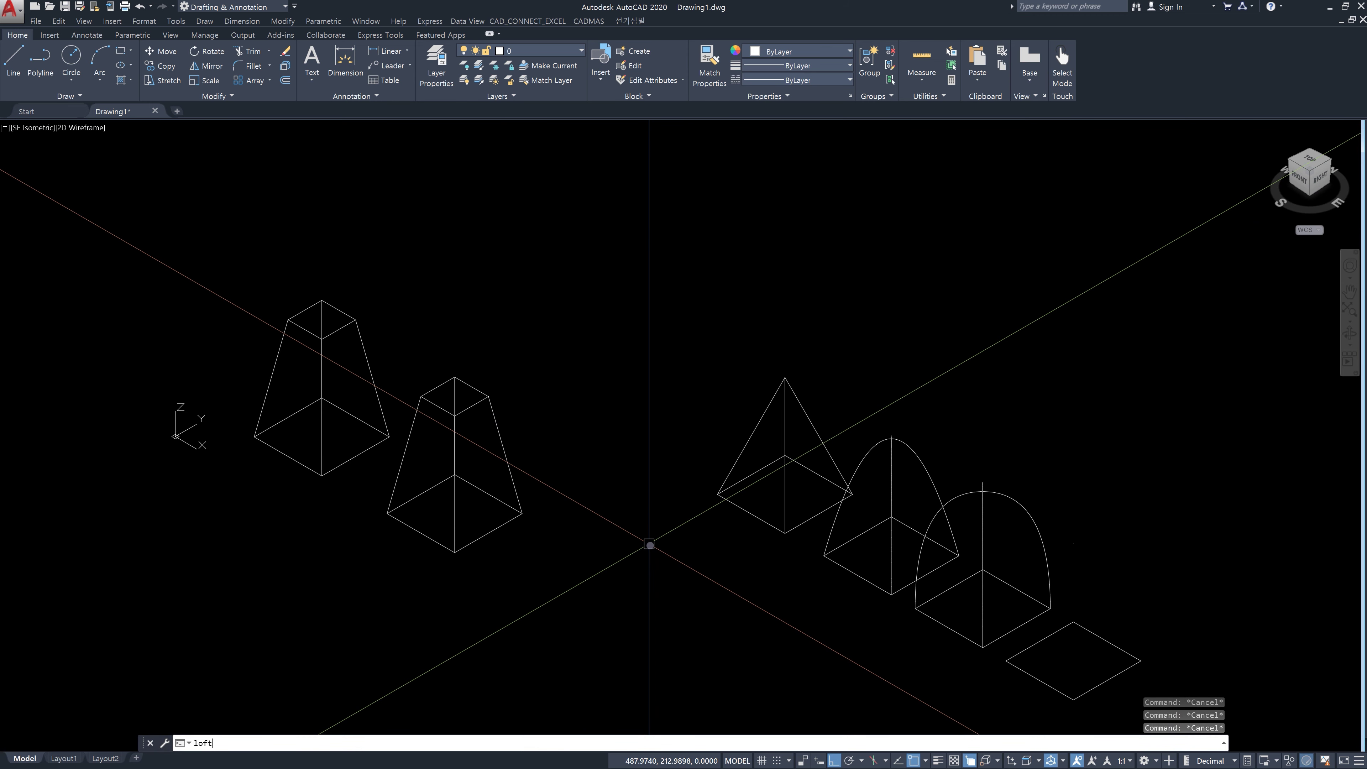
{"action": "key", "text": "Return"}
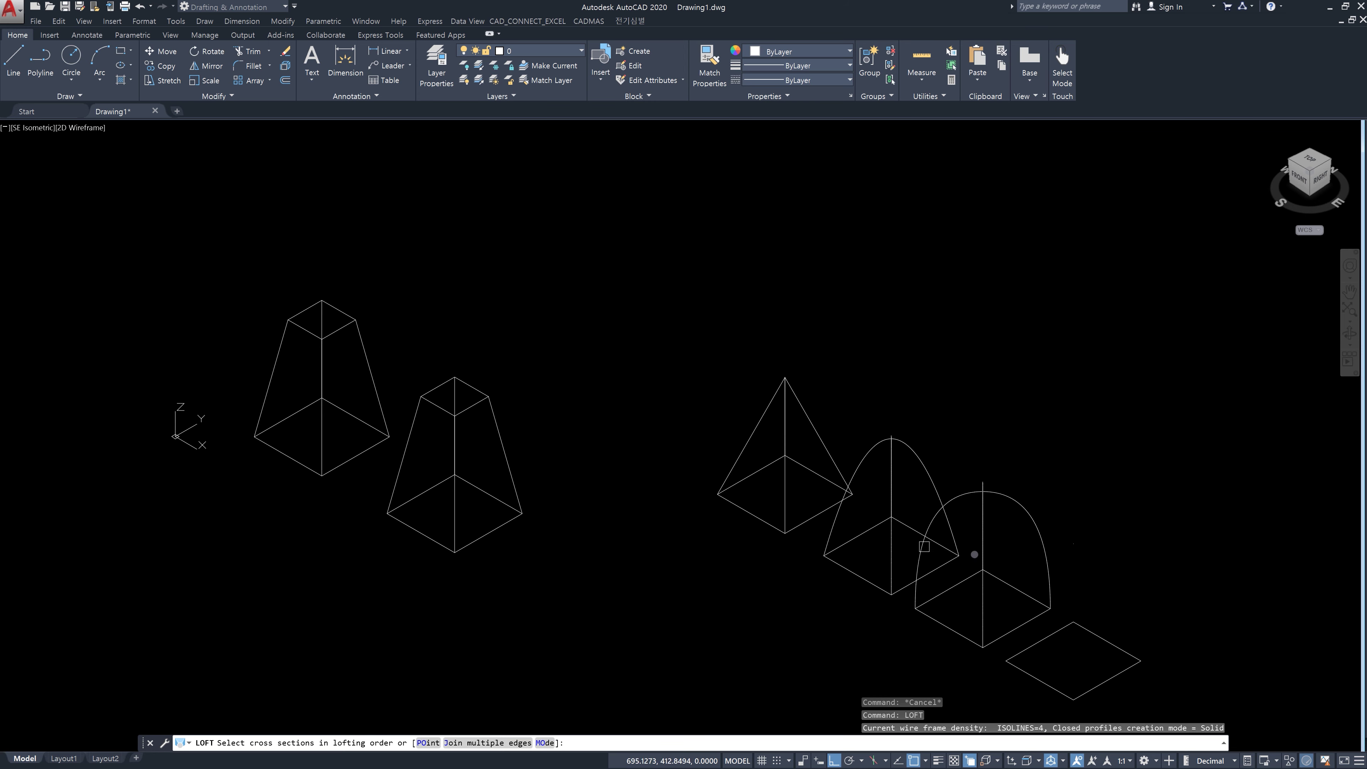
{"action": "key", "text": "Escape"}
Step: Erase the leftover object floating above the empty square beside the three lofted shapes
{"action": "scroll", "coordinate": [1095, 573], "scroll_direction": "up", "scroll_amount": 5}
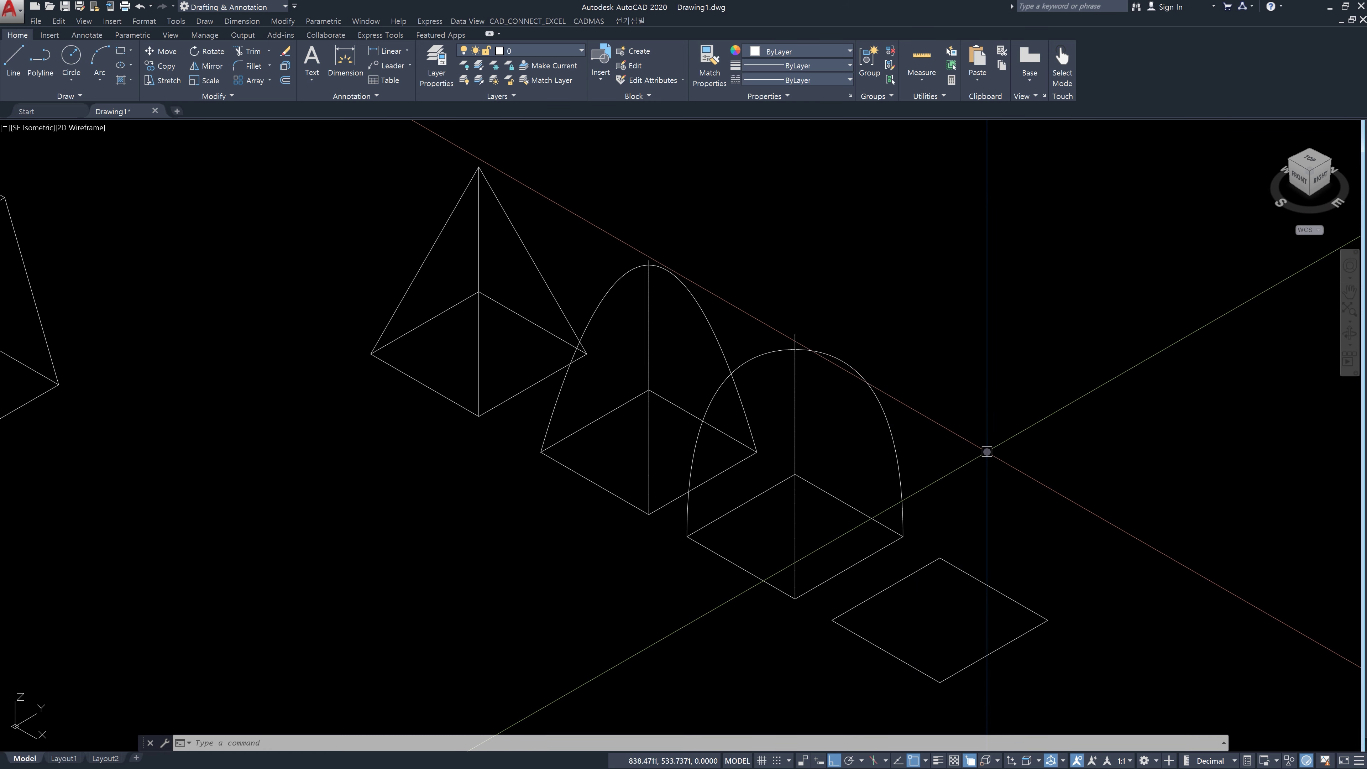
{"action": "left_click", "coordinate": [985, 452]}
{"action": "left_click", "coordinate": [929, 391]}
{"action": "key", "text": "Delete"}
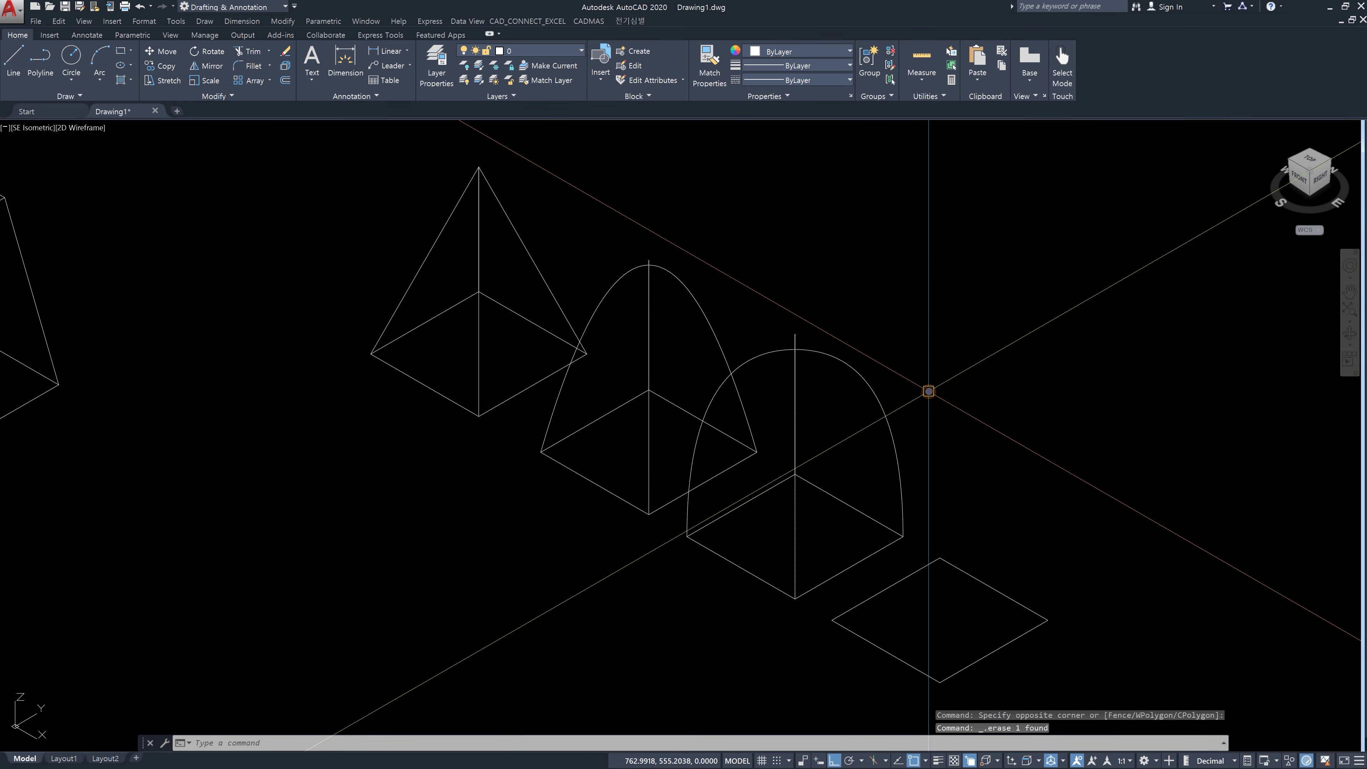
{"action": "key", "text": "Escape"}
{"action": "key", "text": "Escape"}
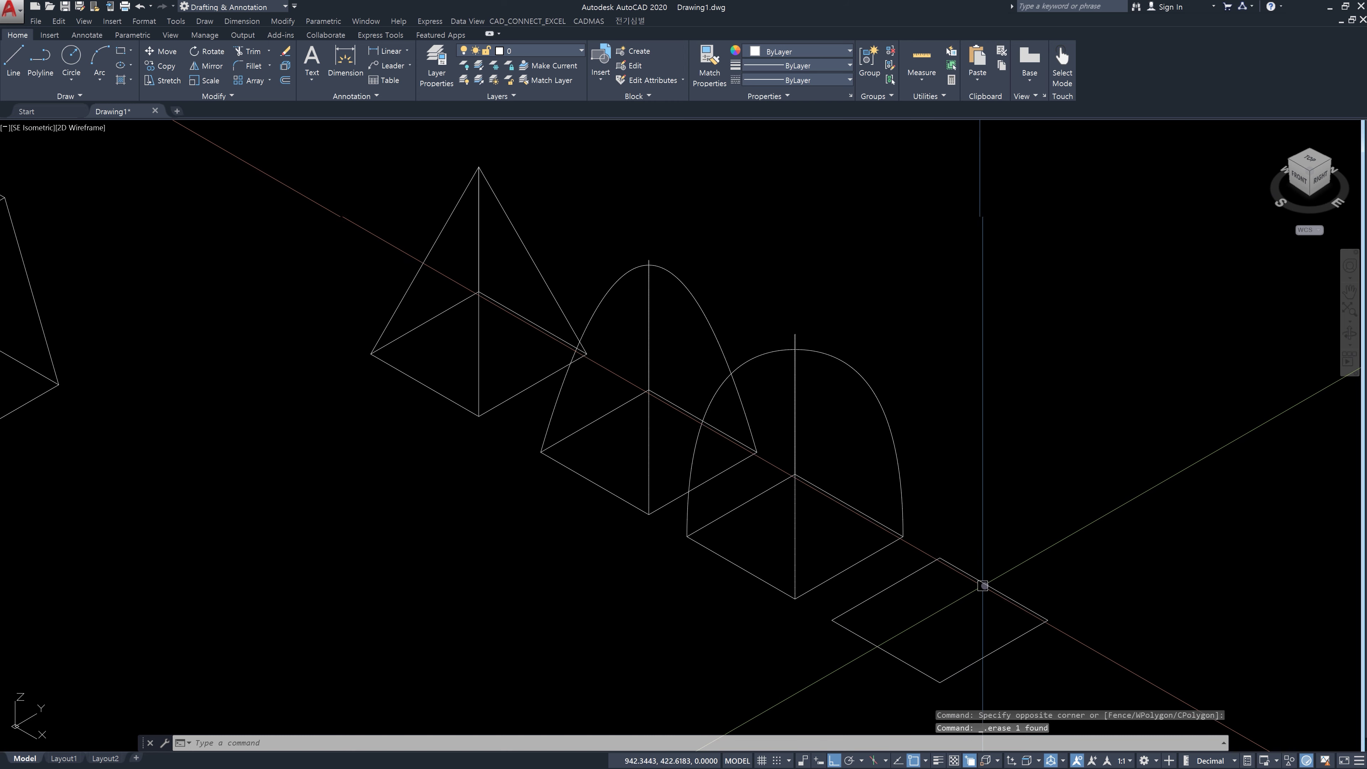
Step: Draw a vertical line 150 units up from the empty square's centre, found midway between its two opposite corners
{"action": "type", "text": "l"}
{"action": "key", "text": "Return"}
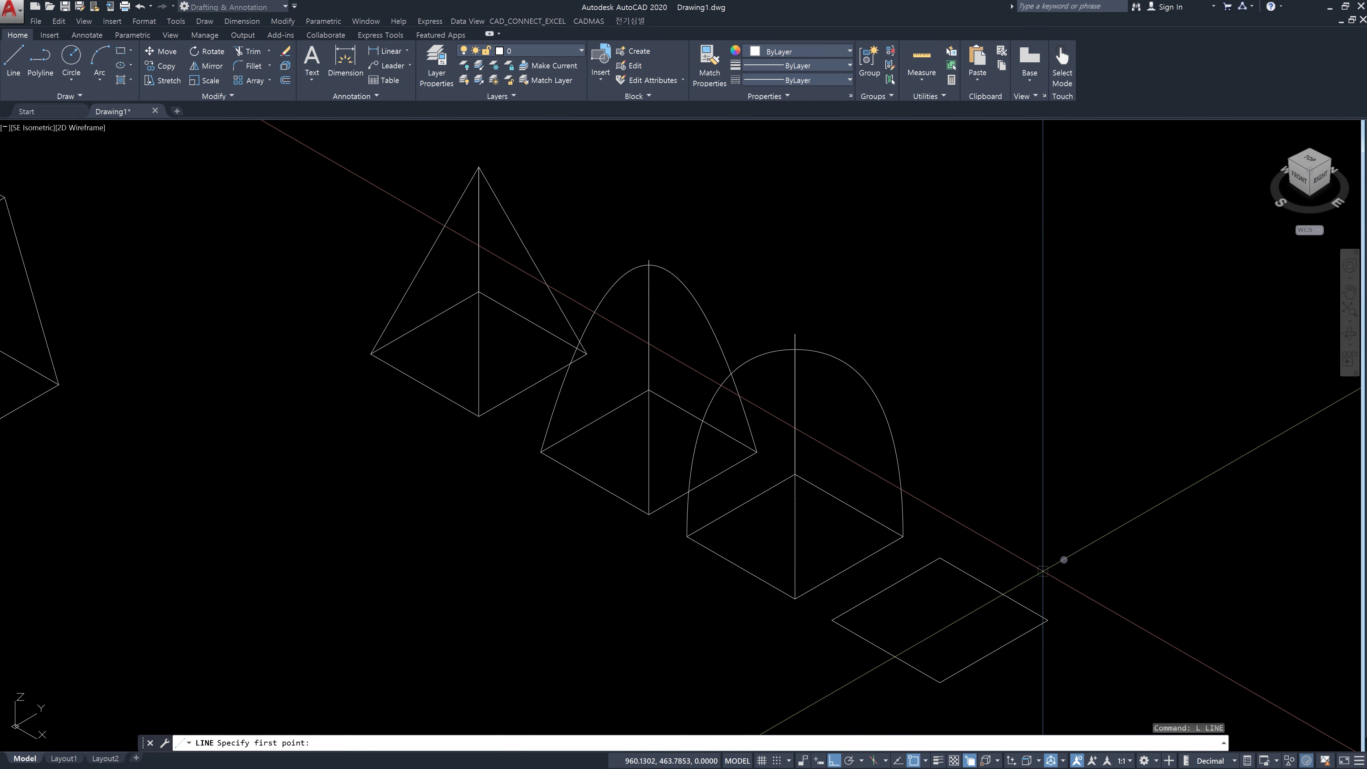
{"action": "right_click", "coordinate": [1064, 559], "text": "shift"}
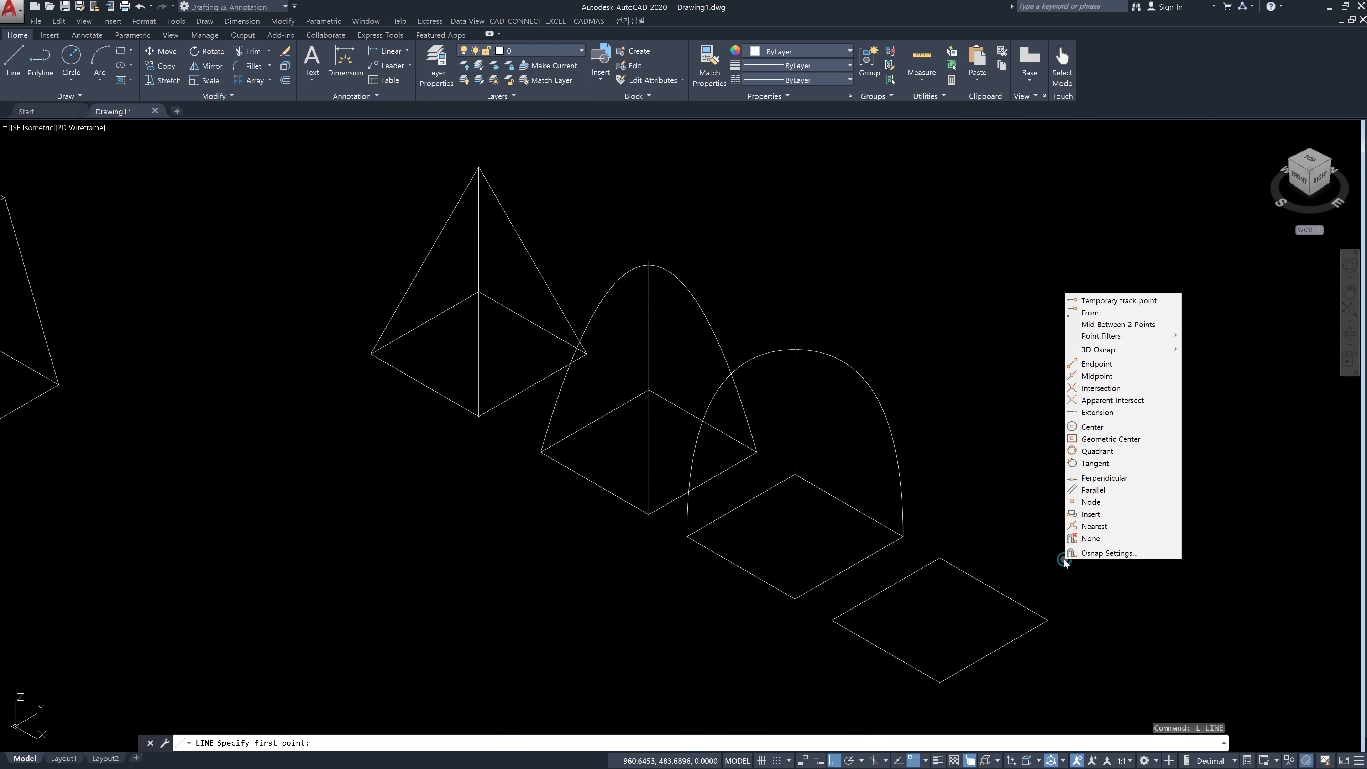
{"action": "left_click", "coordinate": [1141, 323]}
{"action": "left_click", "coordinate": [832, 619]}
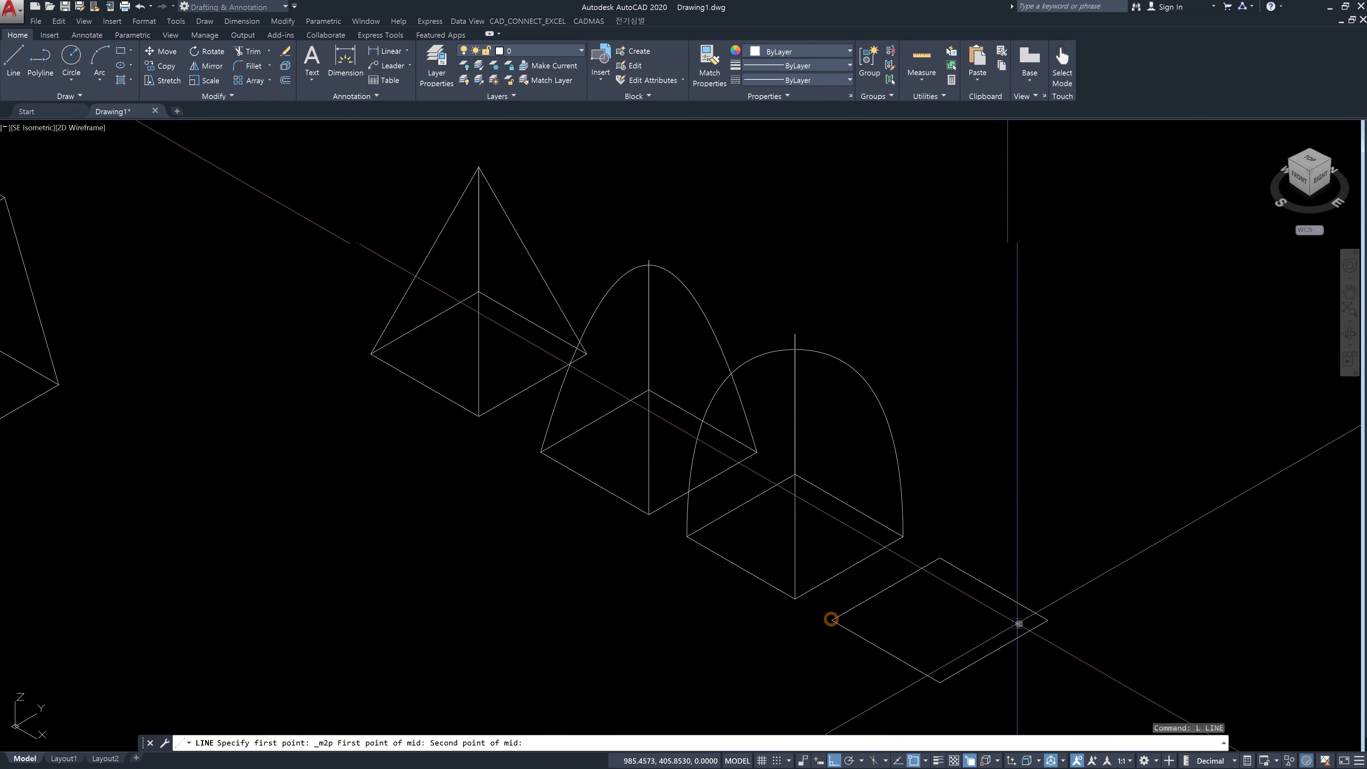
{"action": "left_click", "coordinate": [1043, 622]}
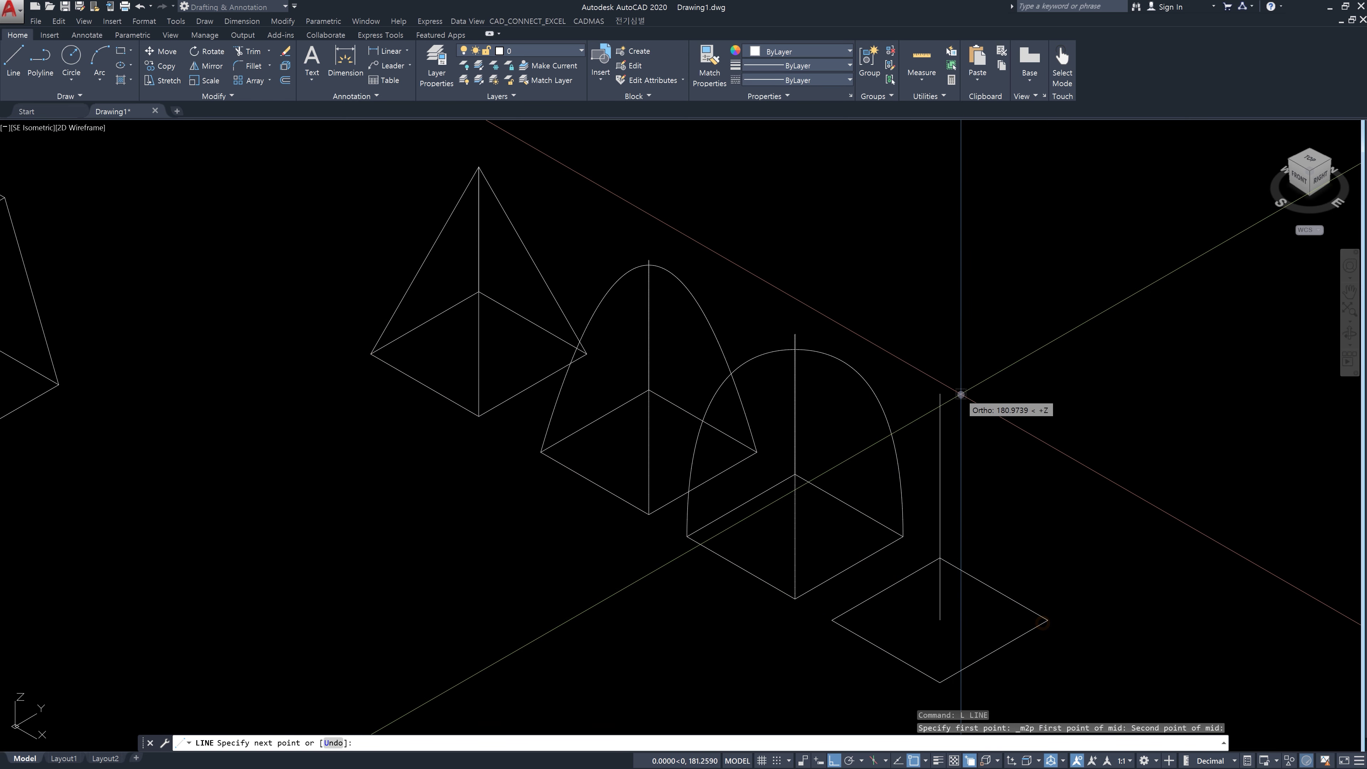
{"action": "type", "text": "150"}
{"action": "key", "text": "Return"}
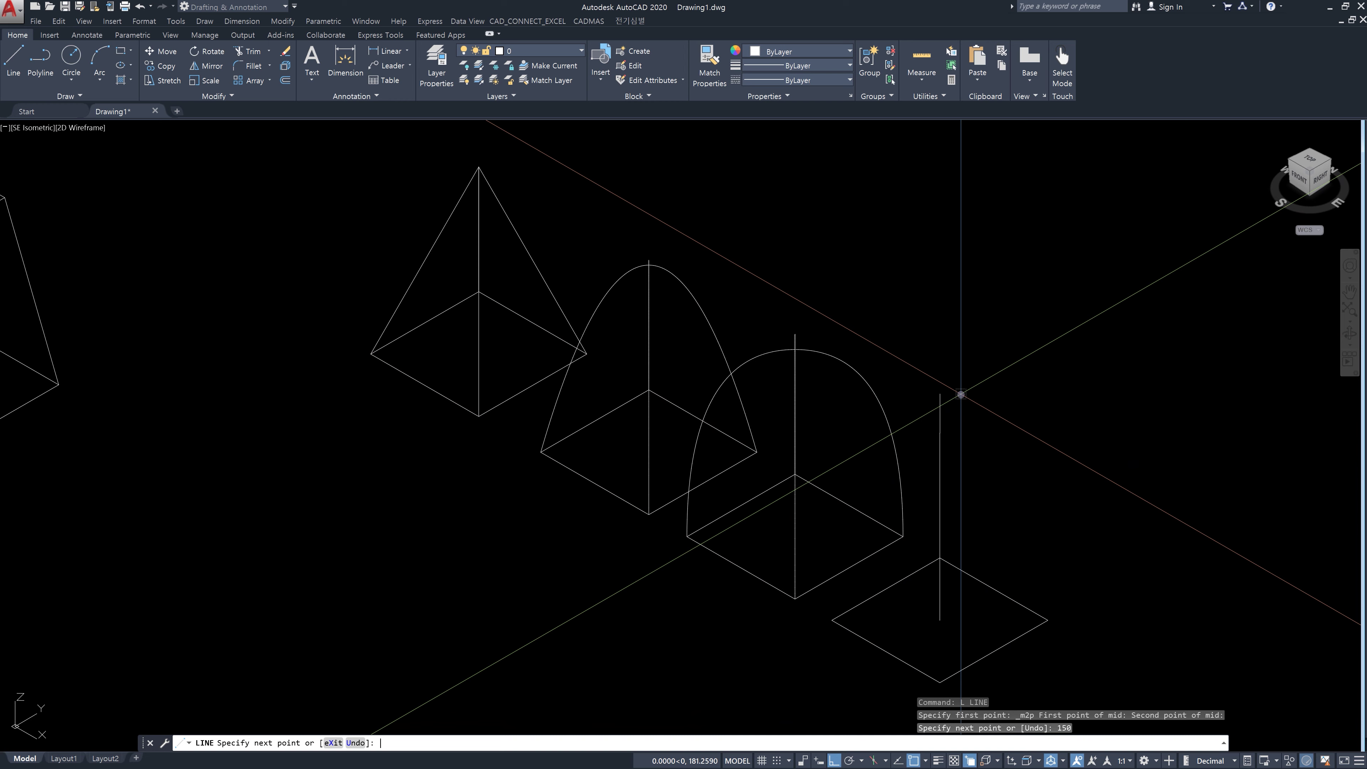
{"action": "key", "text": "Escape"}
{"action": "left_click", "coordinate": [939, 465]}
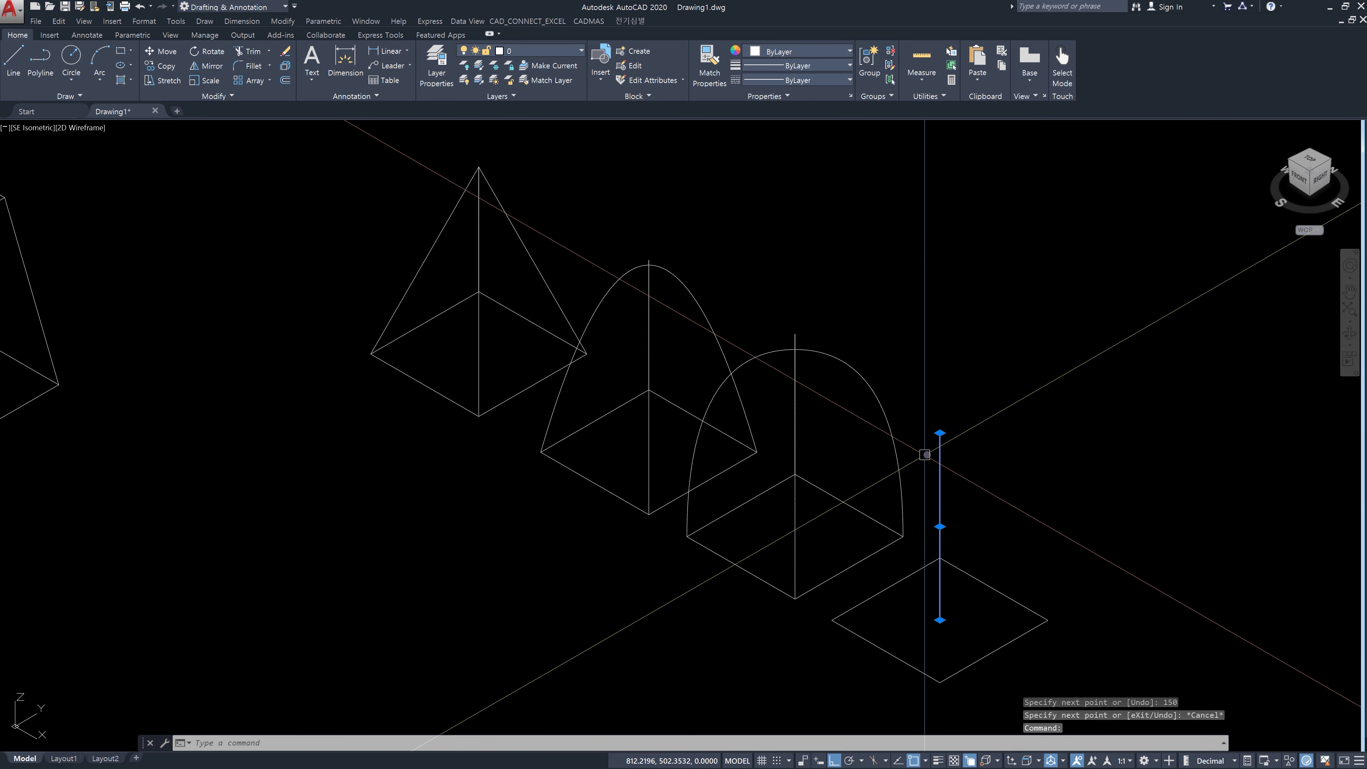
{"action": "key", "text": "Escape"}
{"action": "key", "text": "Escape"}
Step: Try to loft the empty square alone, and again together with the vertical line as the second cross section
{"action": "type", "text": "l"}
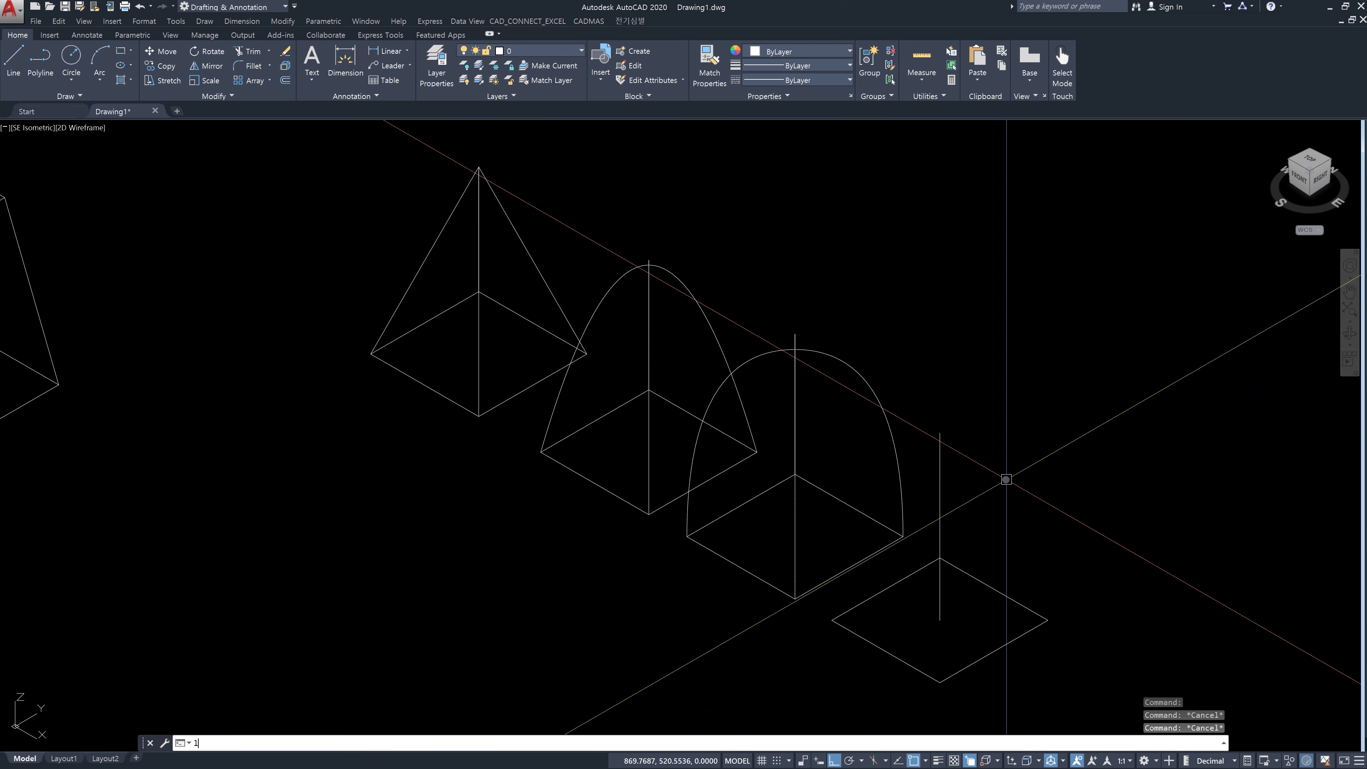
{"action": "type", "text": "oft"}
{"action": "key", "text": "Return"}
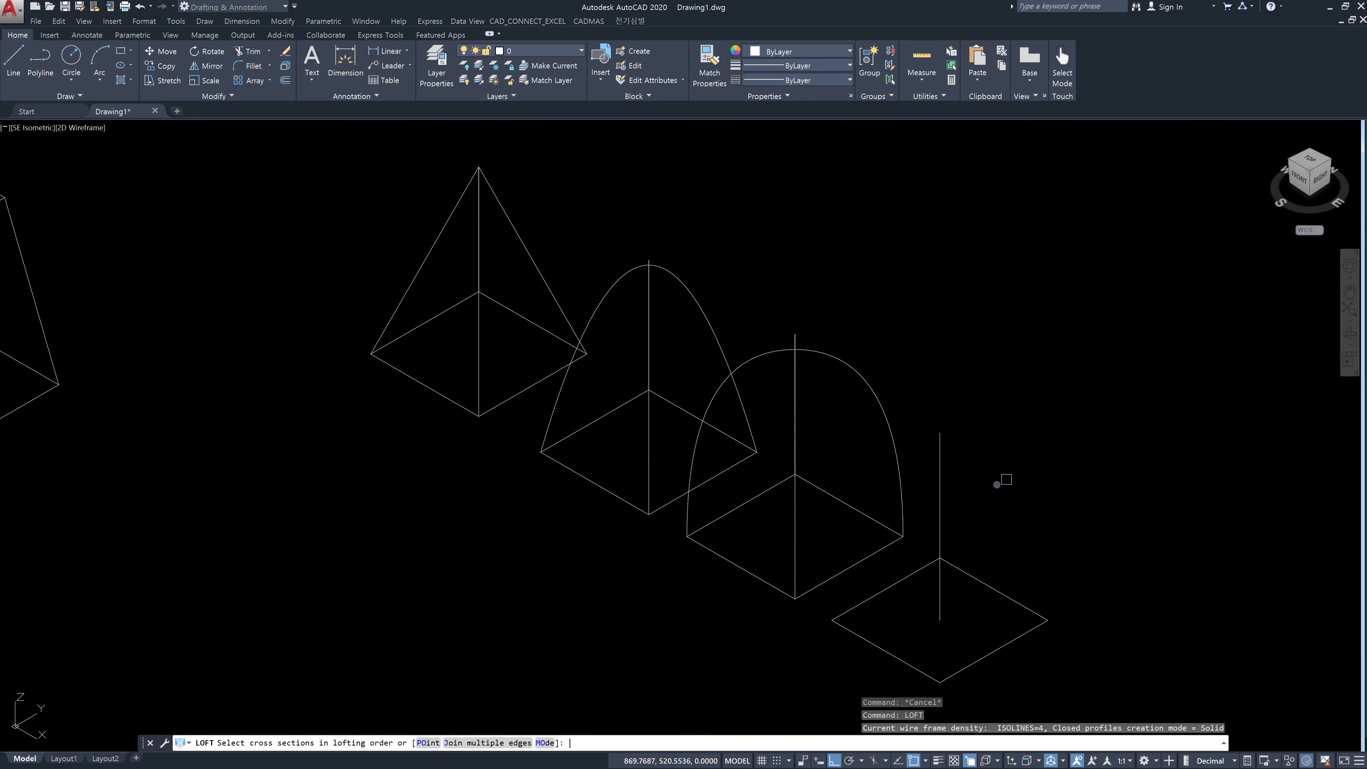
{"action": "left_click", "coordinate": [1023, 634]}
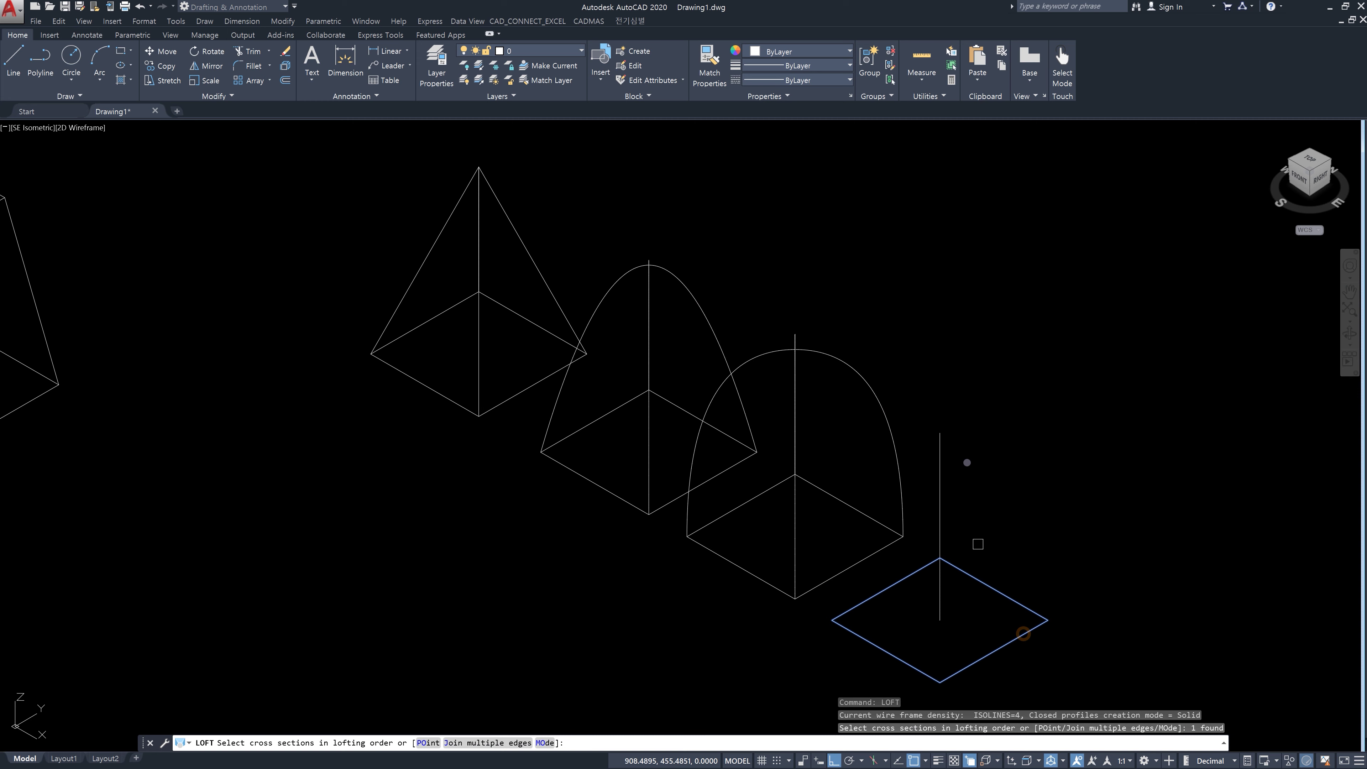
{"action": "key", "text": "Return"}
{"action": "key", "text": "Escape"}
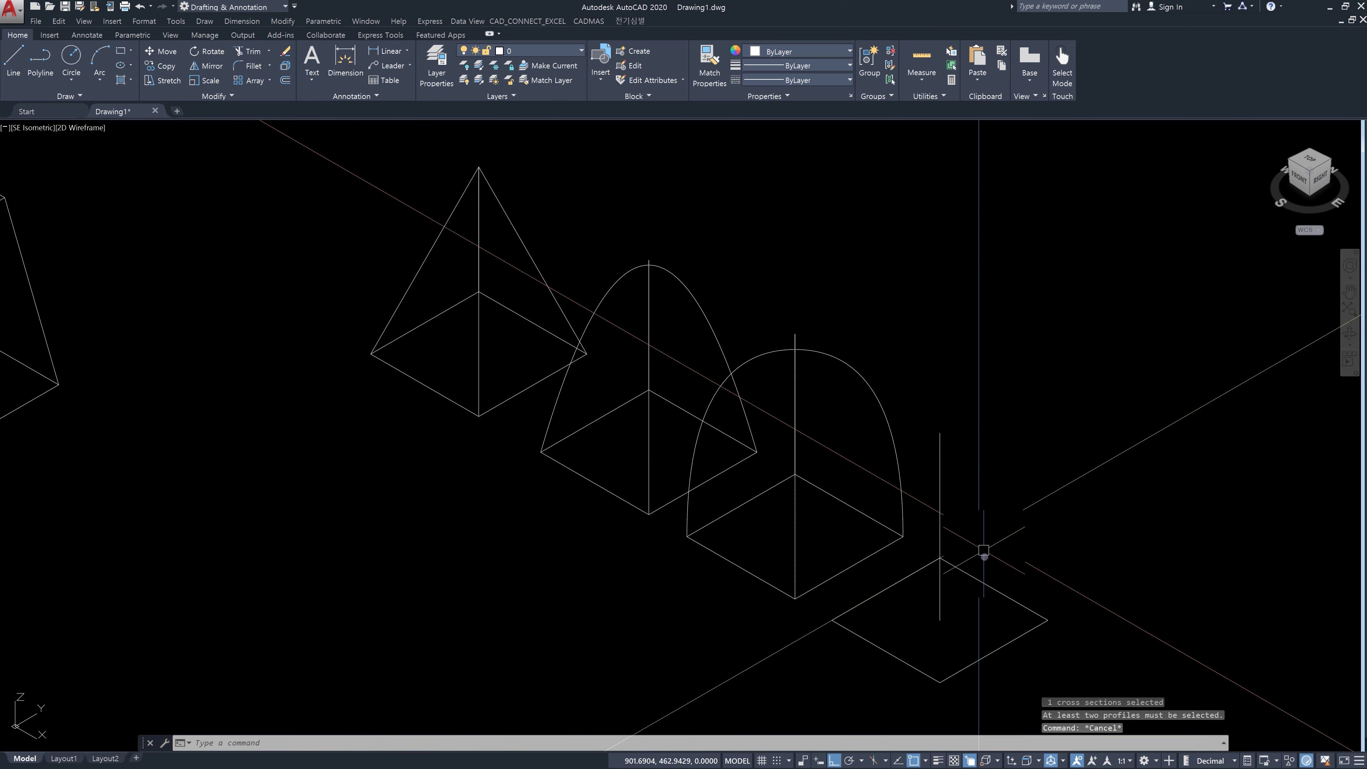
{"action": "key", "text": "Return"}
{"action": "left_click", "coordinate": [1009, 601]}
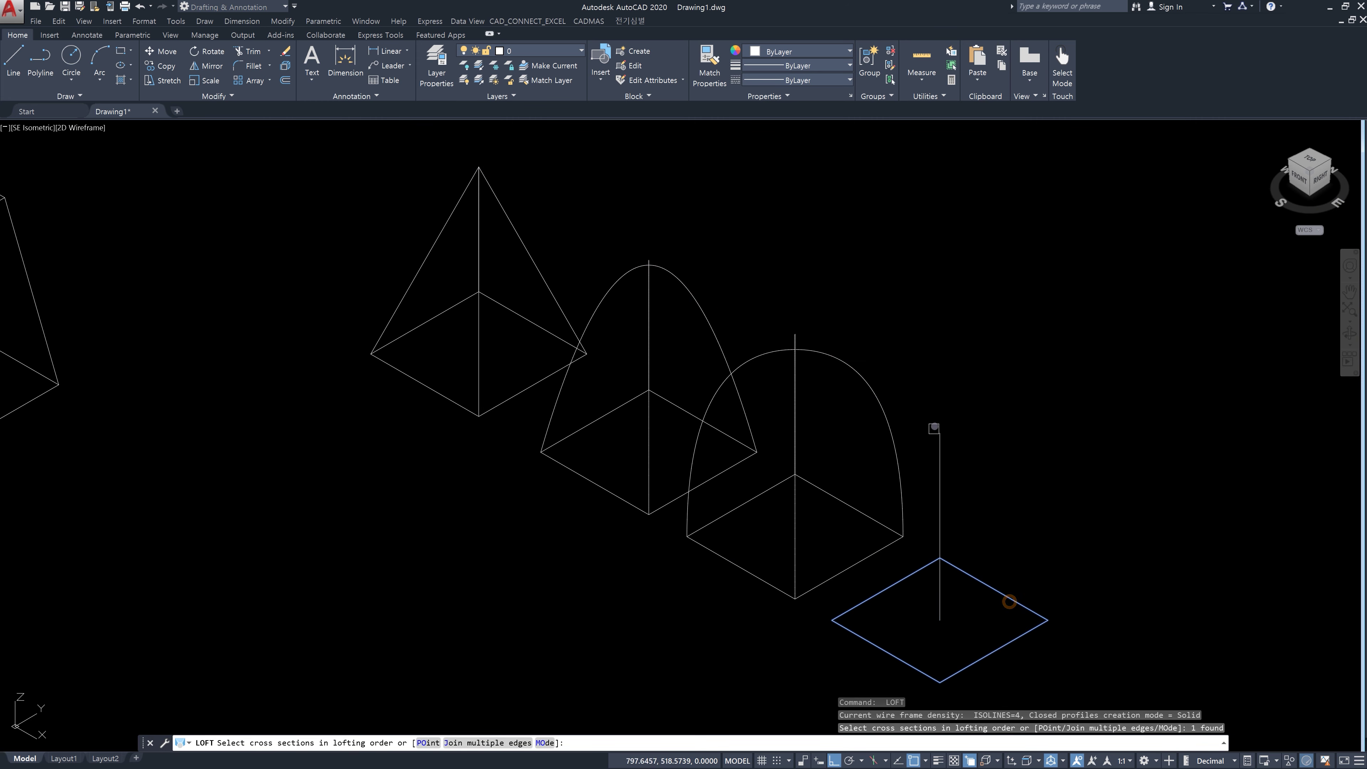
{"action": "left_click", "coordinate": [937, 430]}
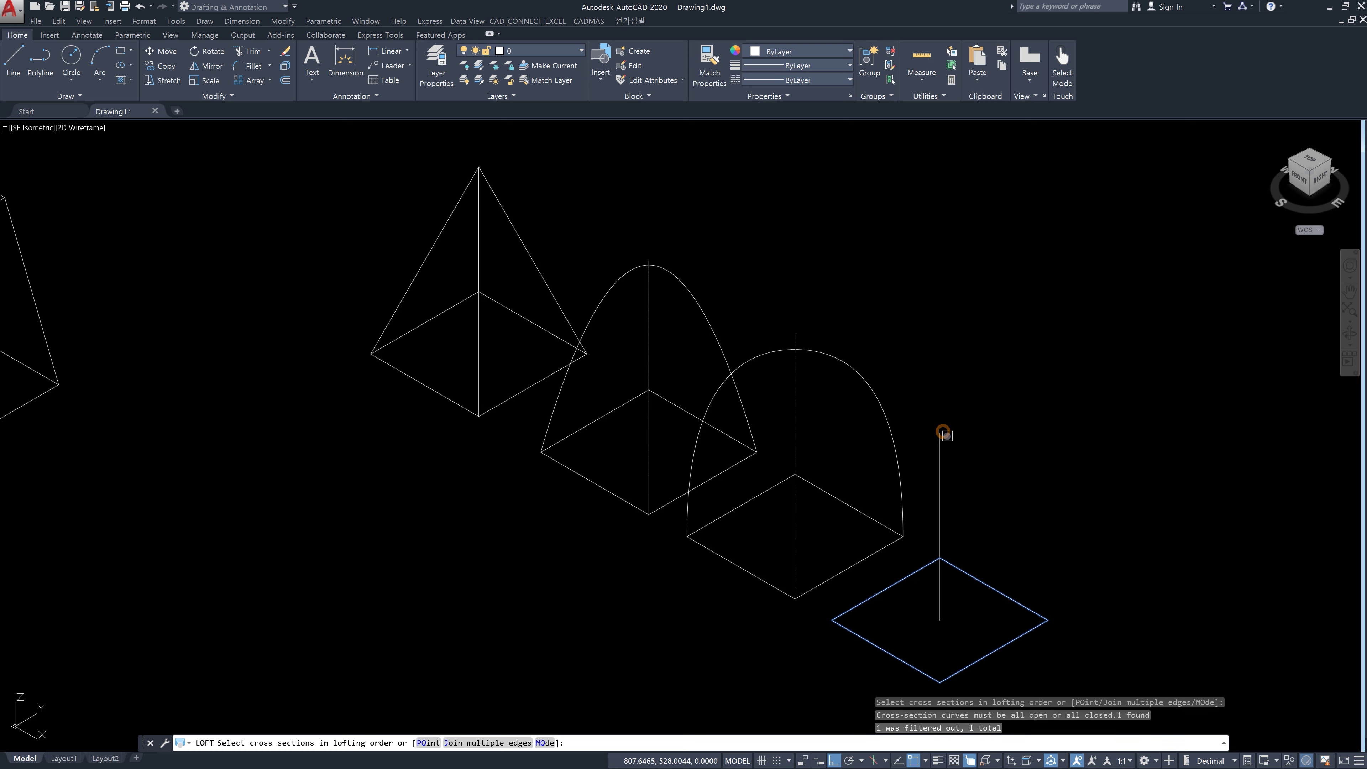
{"action": "key", "text": "Escape"}
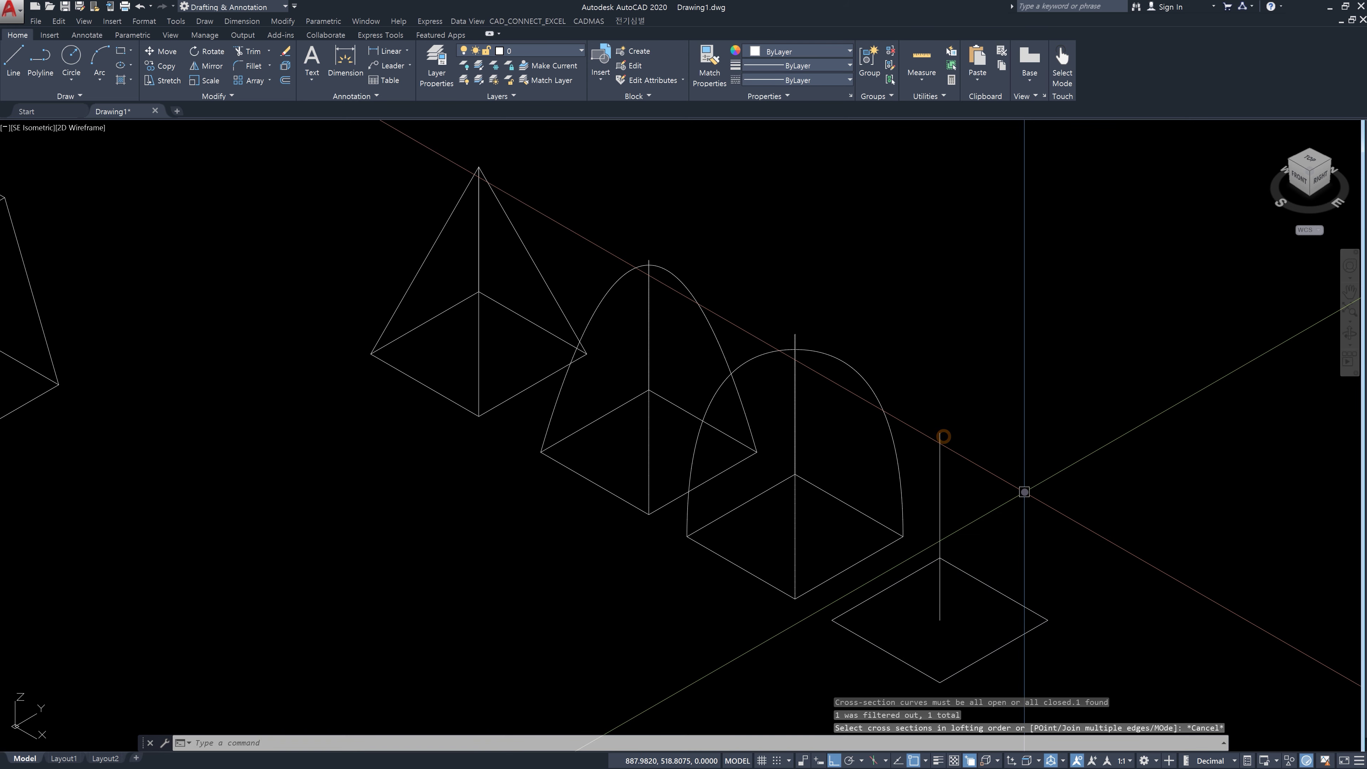
Step: Place a point object at the upper end of the vertical line
{"action": "type", "text": "po"}
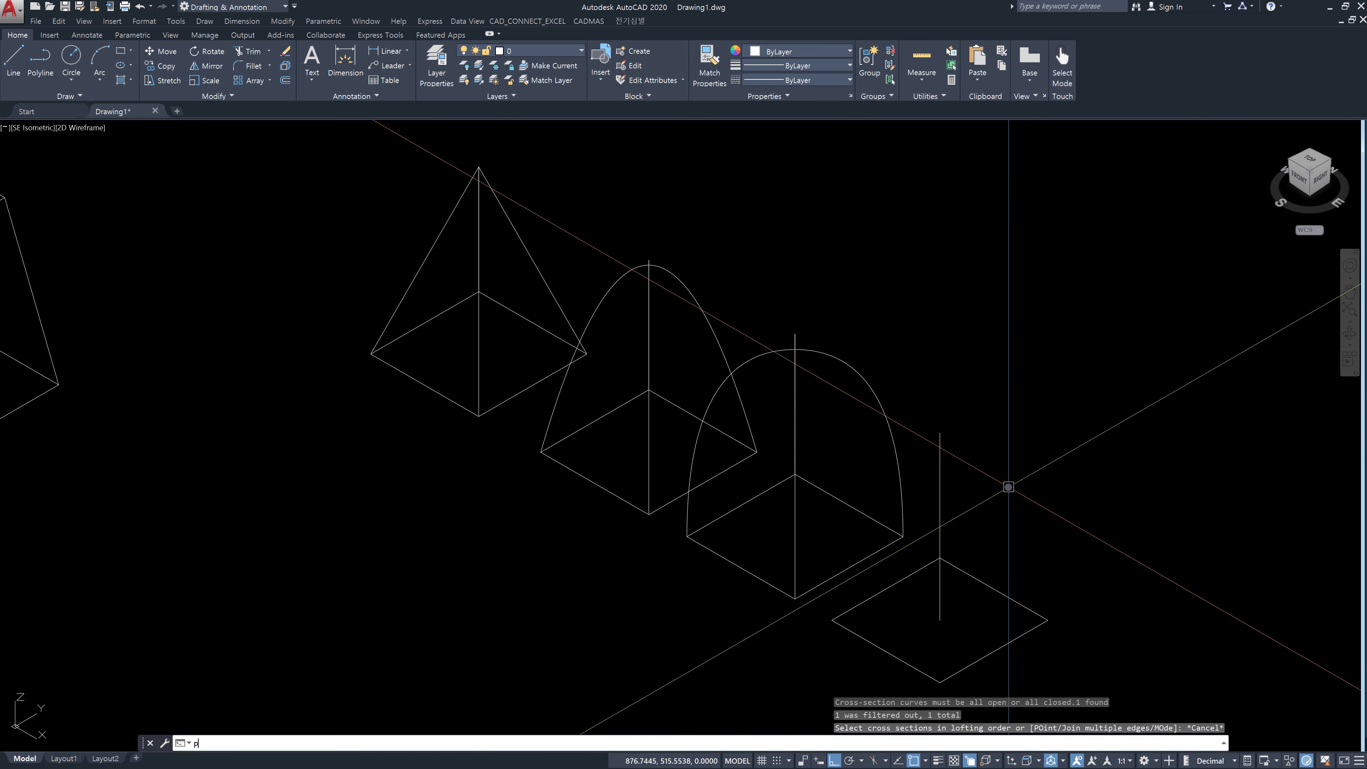
{"action": "key", "text": "Return"}
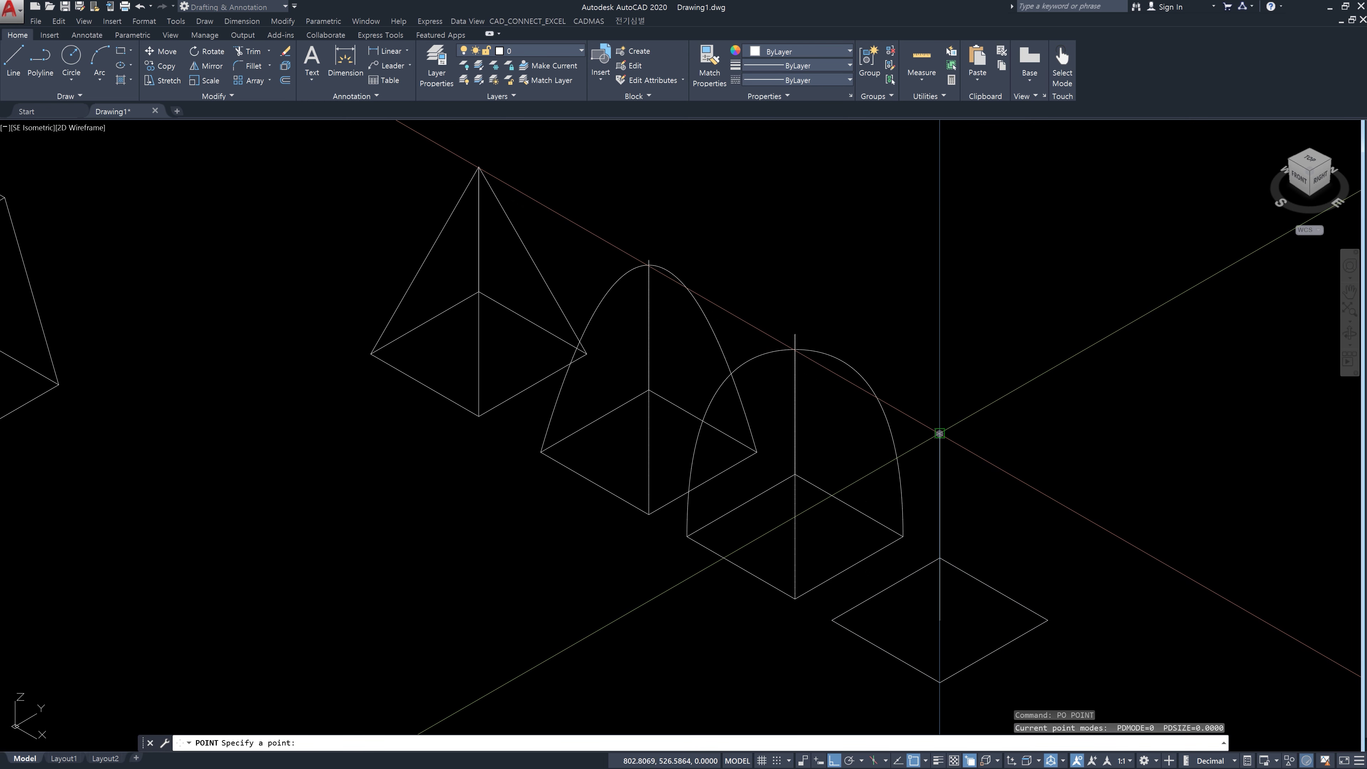
{"action": "left_click", "coordinate": [940, 434]}
{"action": "key", "text": "Escape"}
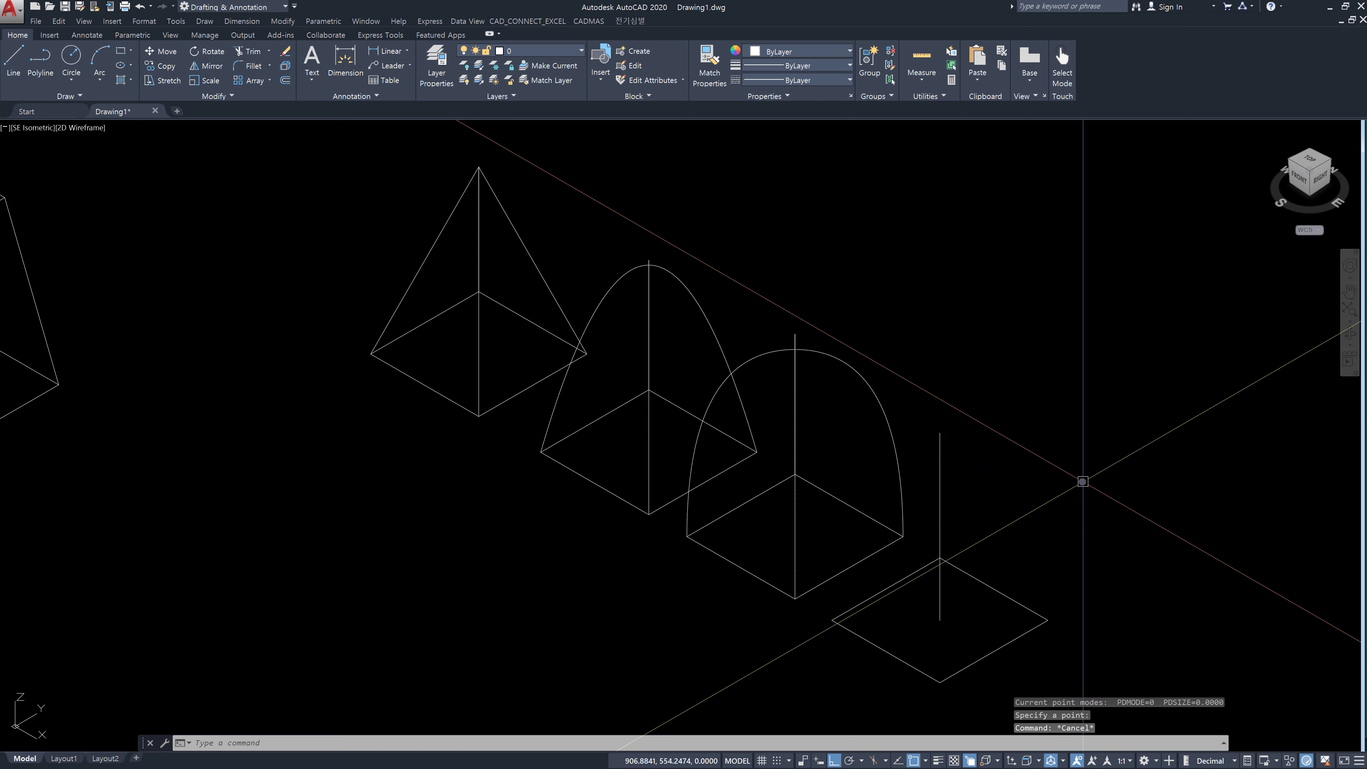
Step: Preview a loft from the square base to the point object at the upper end of the vertical line
{"action": "type", "text": "loft"}
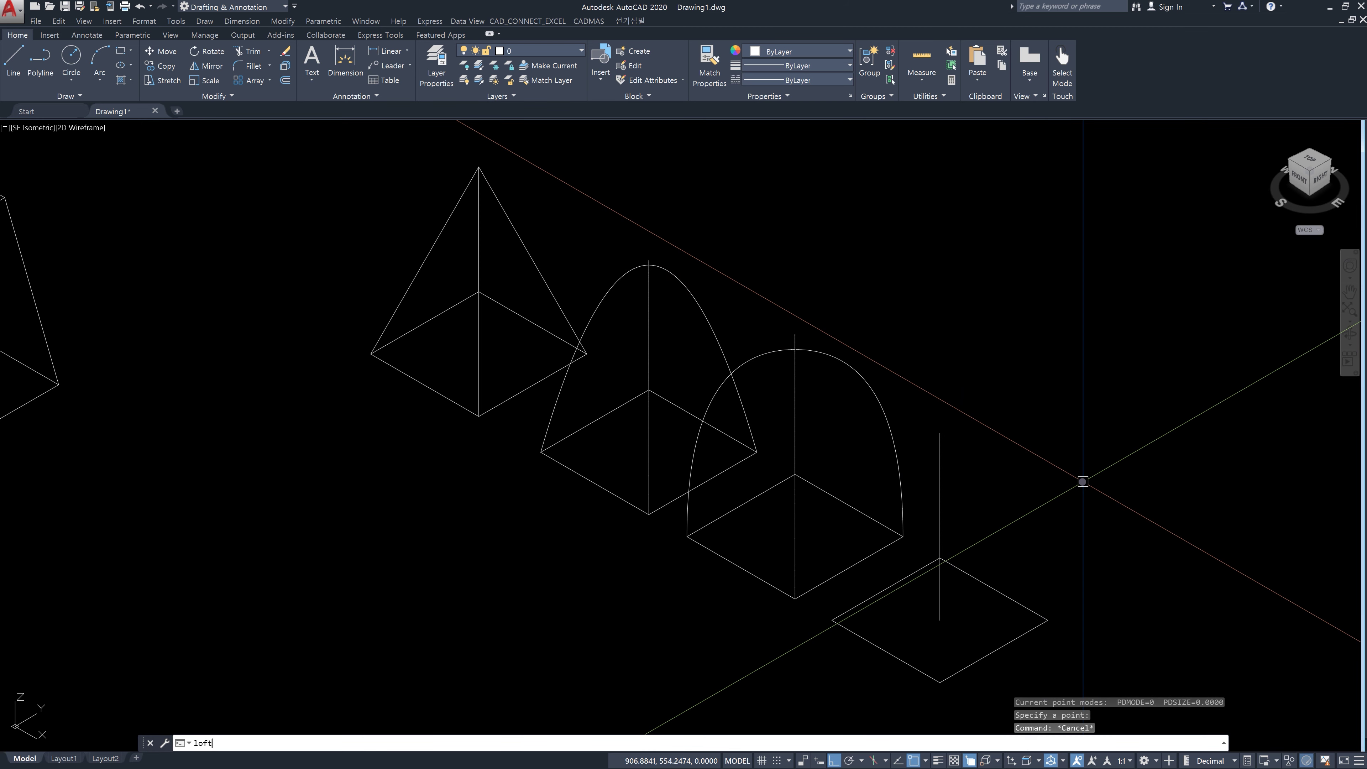
{"action": "key", "text": "Return"}
{"action": "left_click", "coordinate": [1005, 593]}
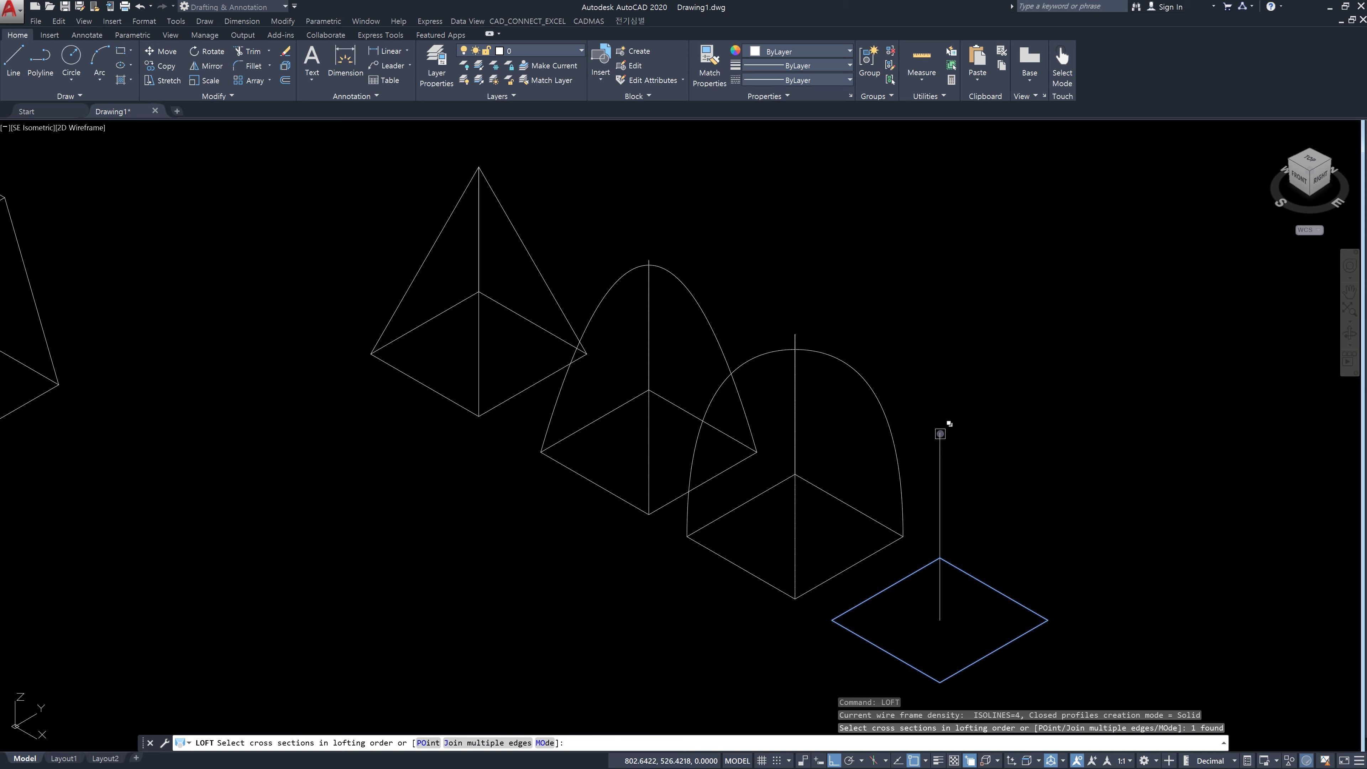
{"action": "left_click", "coordinate": [940, 433]}
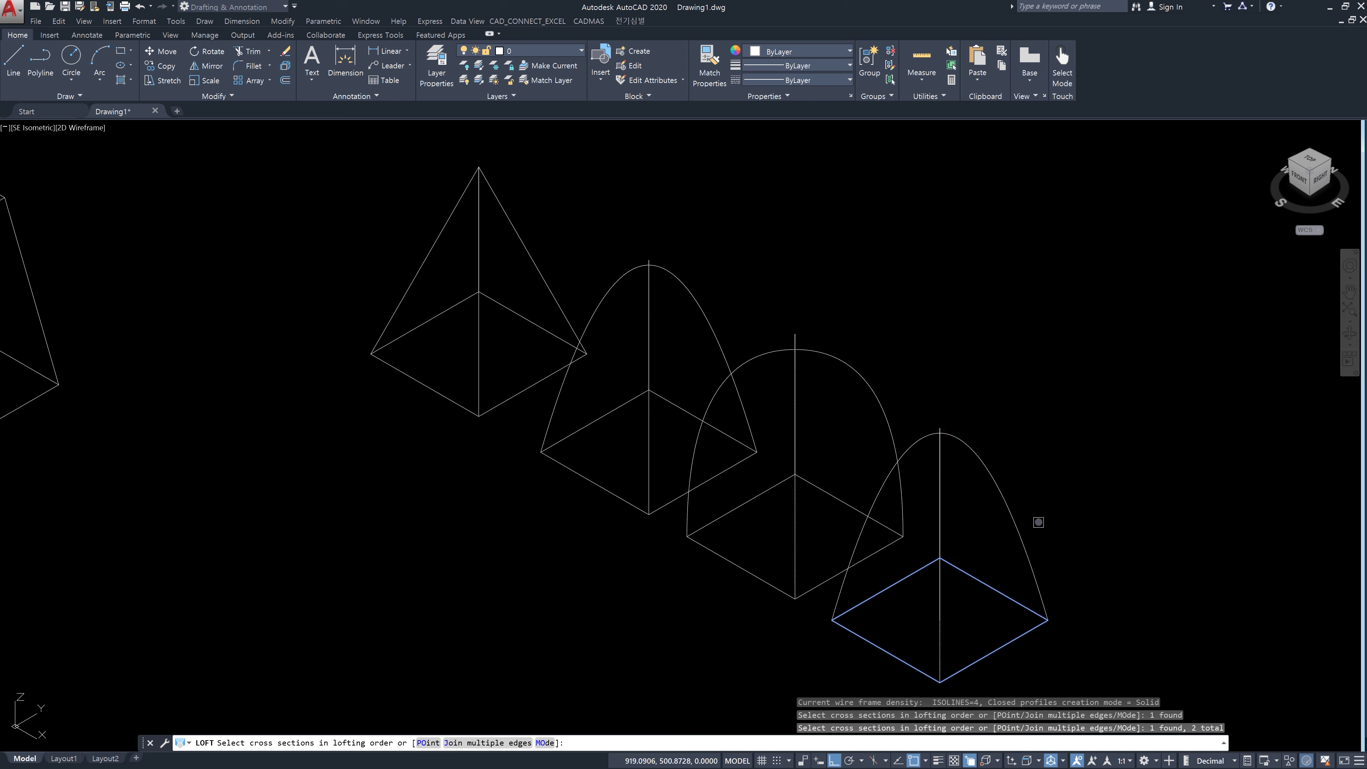
{"action": "key", "text": "Escape"}
Step: Erase the point object at the upper end of the vertical line
{"action": "left_click", "coordinate": [913, 402]}
{"action": "left_click", "coordinate": [1002, 496]}
{"action": "key", "text": "Delete"}
{"action": "key", "text": "Escape"}
{"action": "key", "text": "Escape"}
{"action": "key", "text": "Escape"}
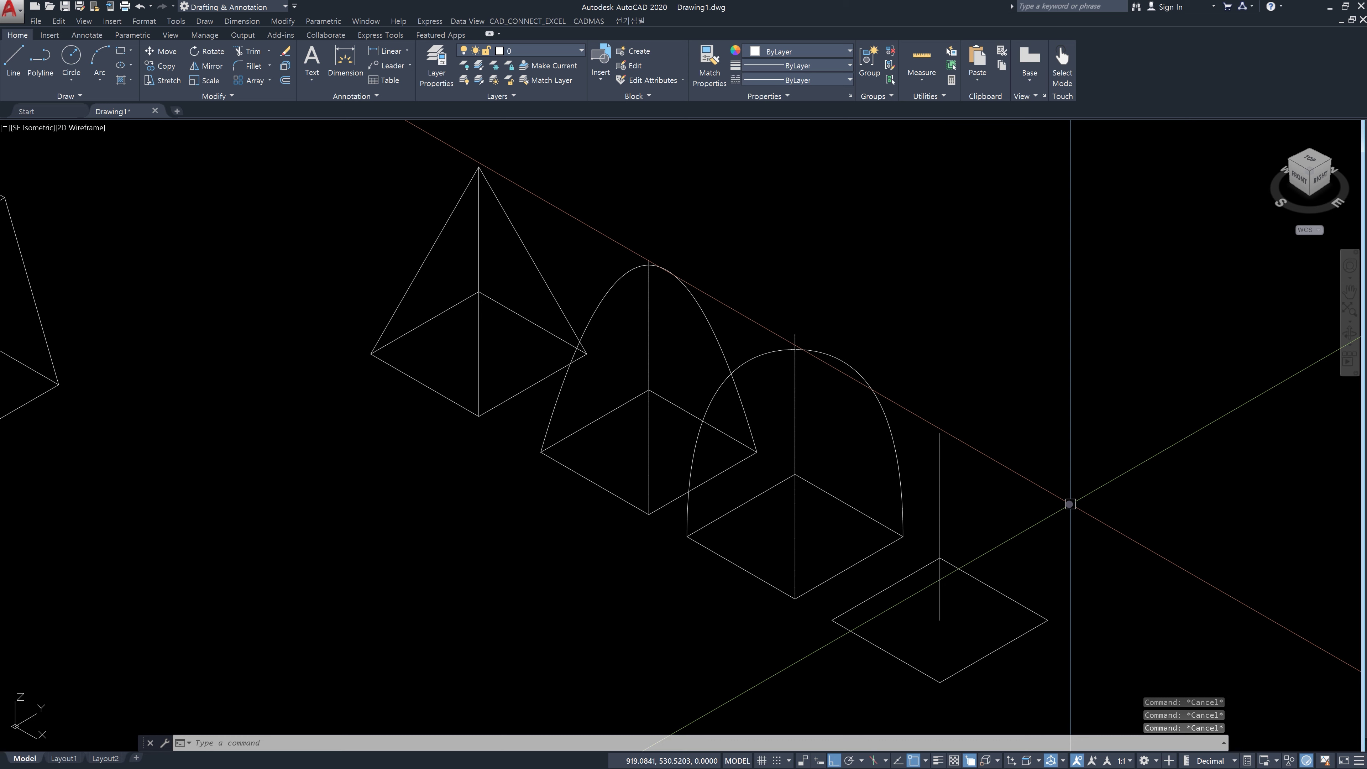
Step: Try a loft from the square base, using the Point option to set its end point at the vertical line's upper end
{"action": "type", "text": "loft"}
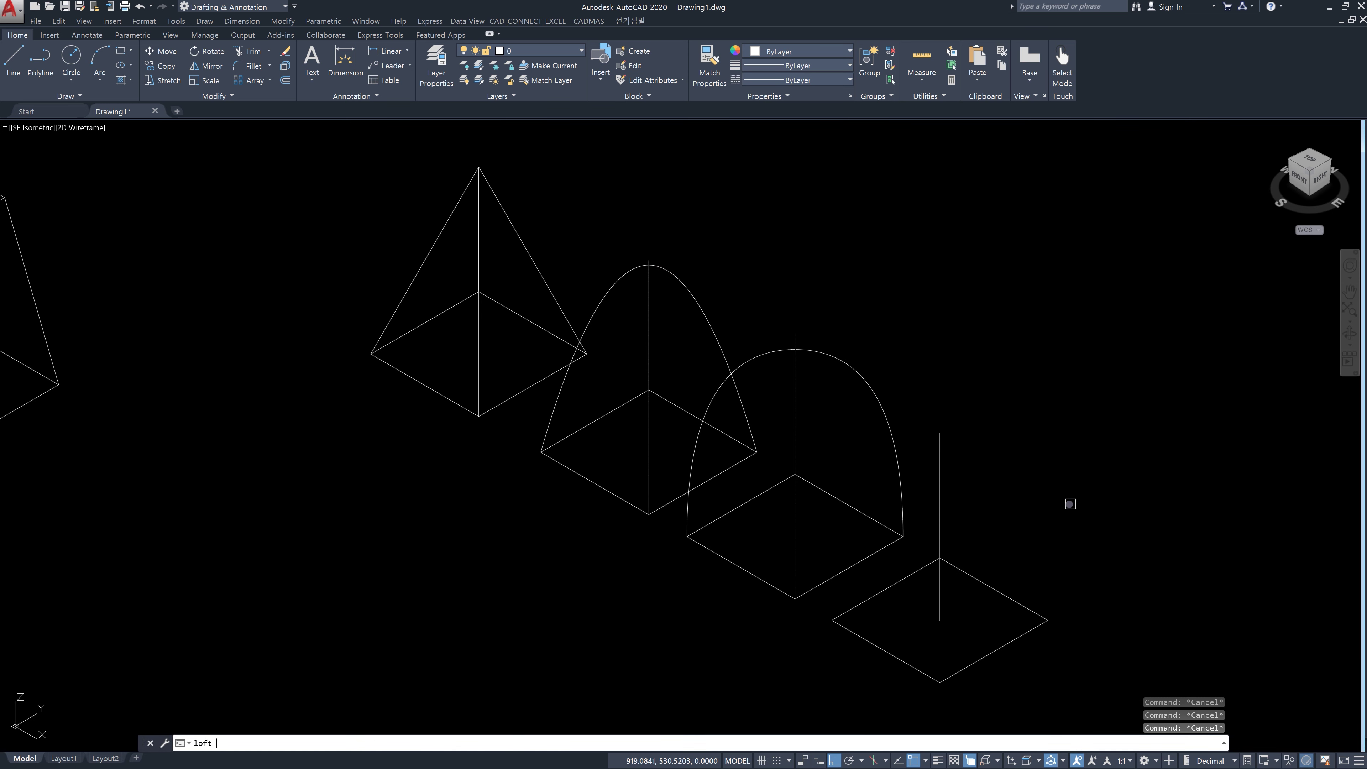
{"action": "key", "text": "Return"}
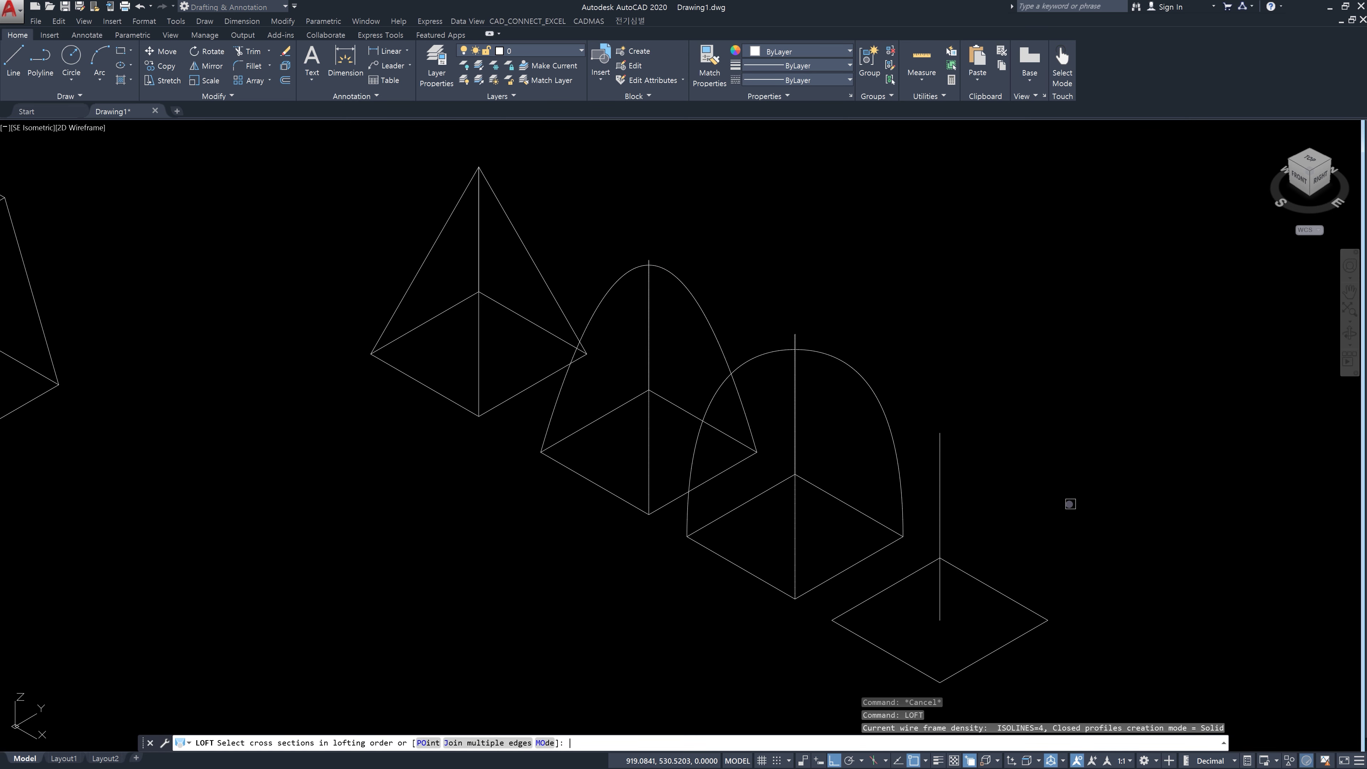
{"action": "left_click", "coordinate": [1030, 631]}
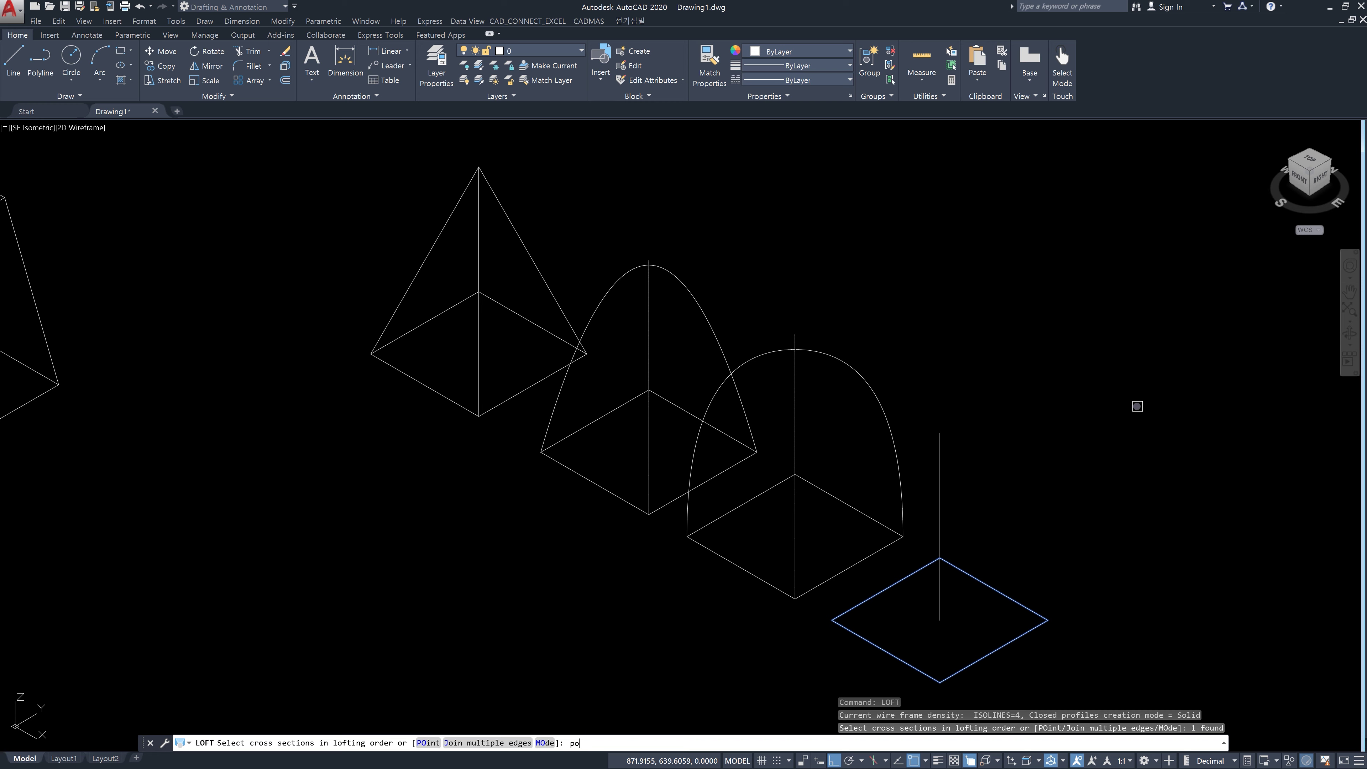
{"action": "type", "text": "po"}
{"action": "key", "text": "Return"}
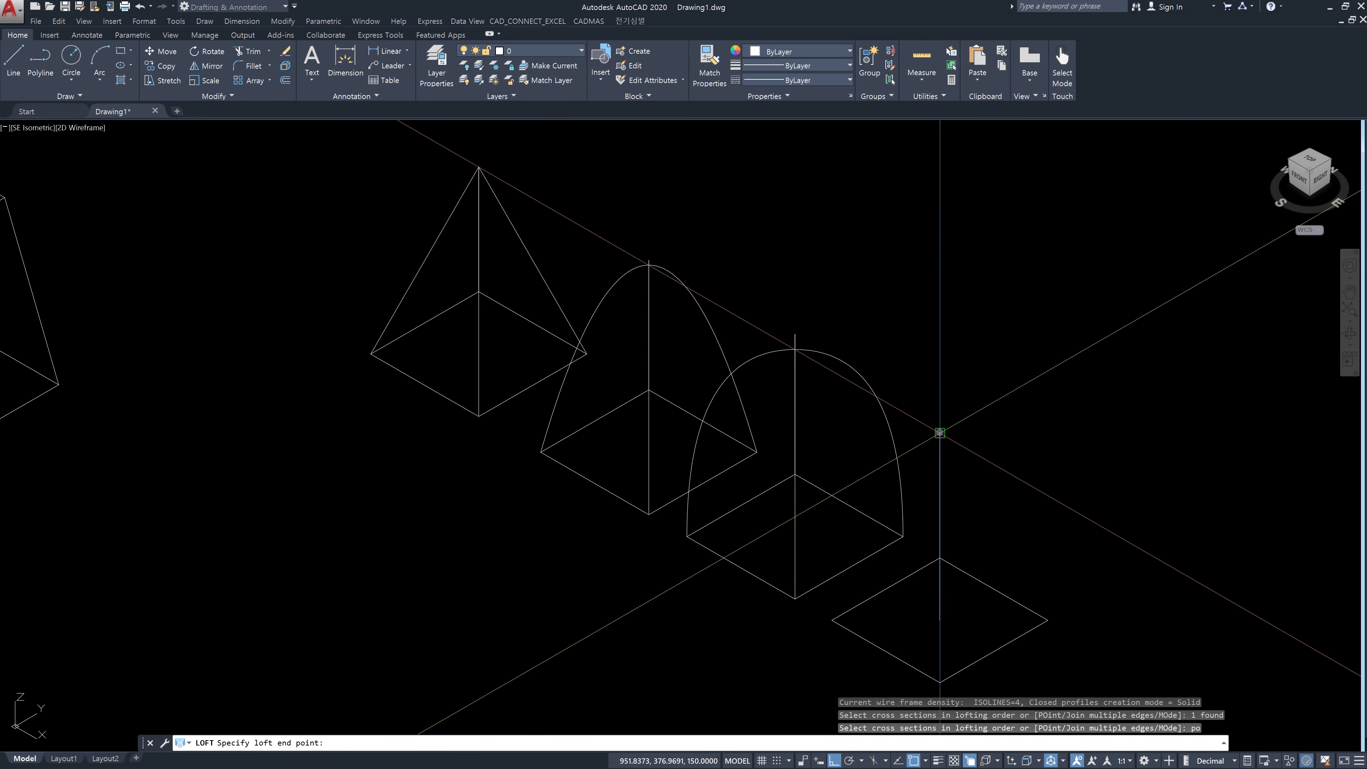
{"action": "left_click", "coordinate": [940, 433]}
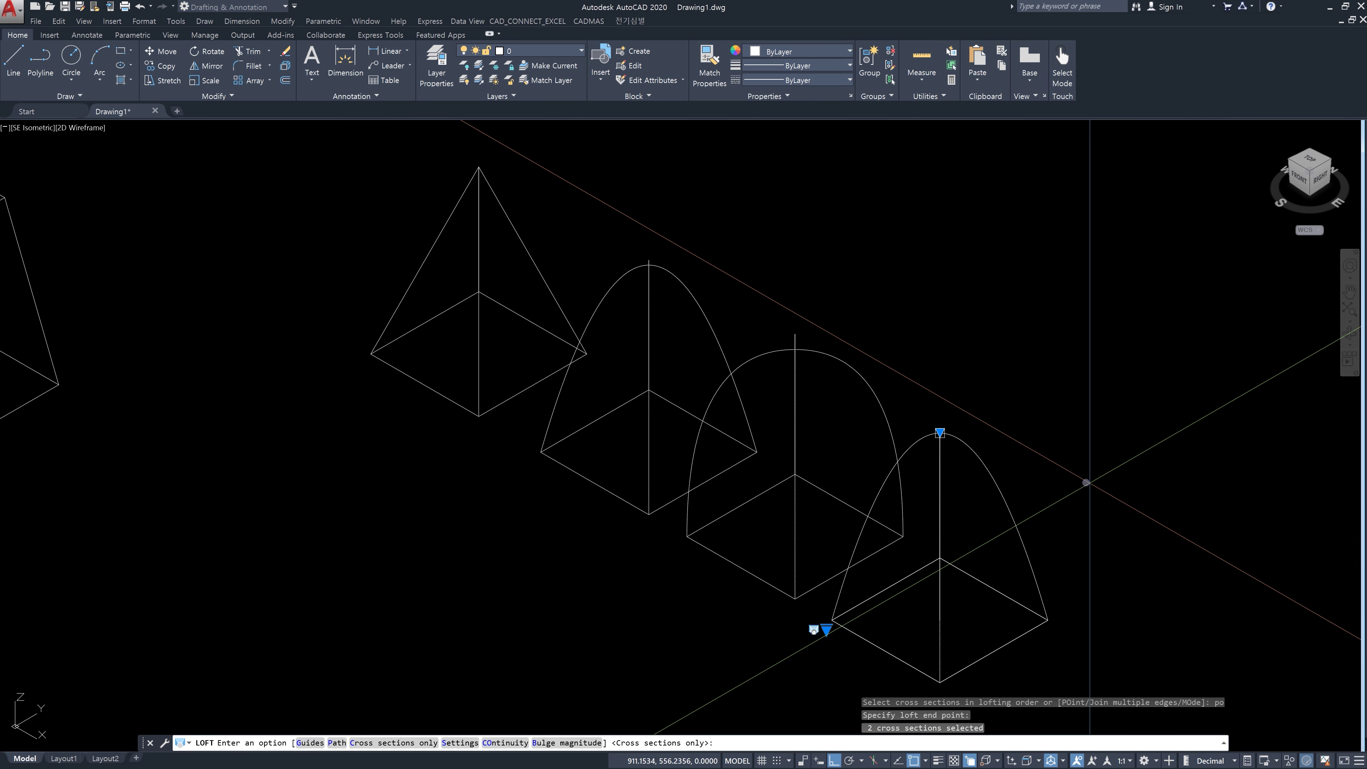
{"action": "key", "text": "Escape"}
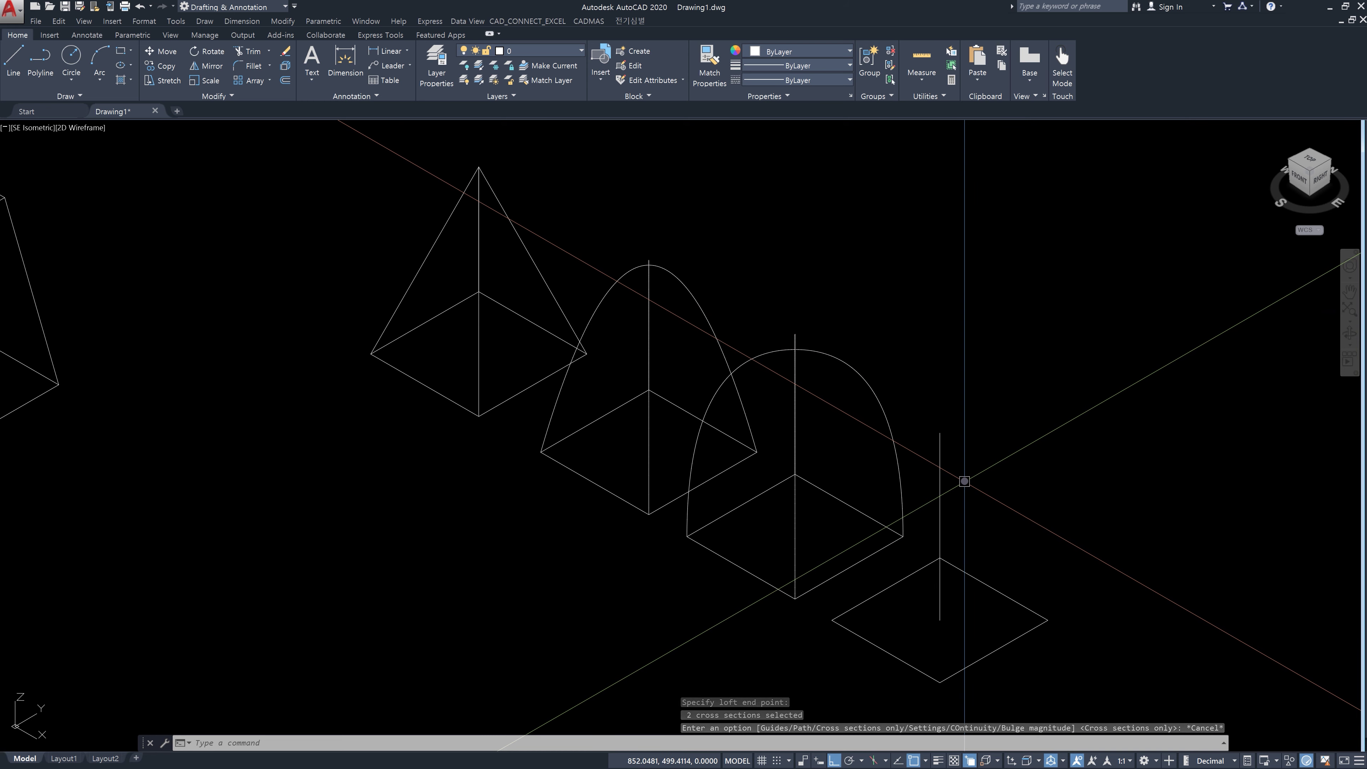
Step: Preview a loft that starts at the vertical line's upper end, set with the Point option, and ends at the square base
{"action": "type", "text": "loft"}
{"action": "key", "text": "Return"}
{"action": "type", "text": "po"}
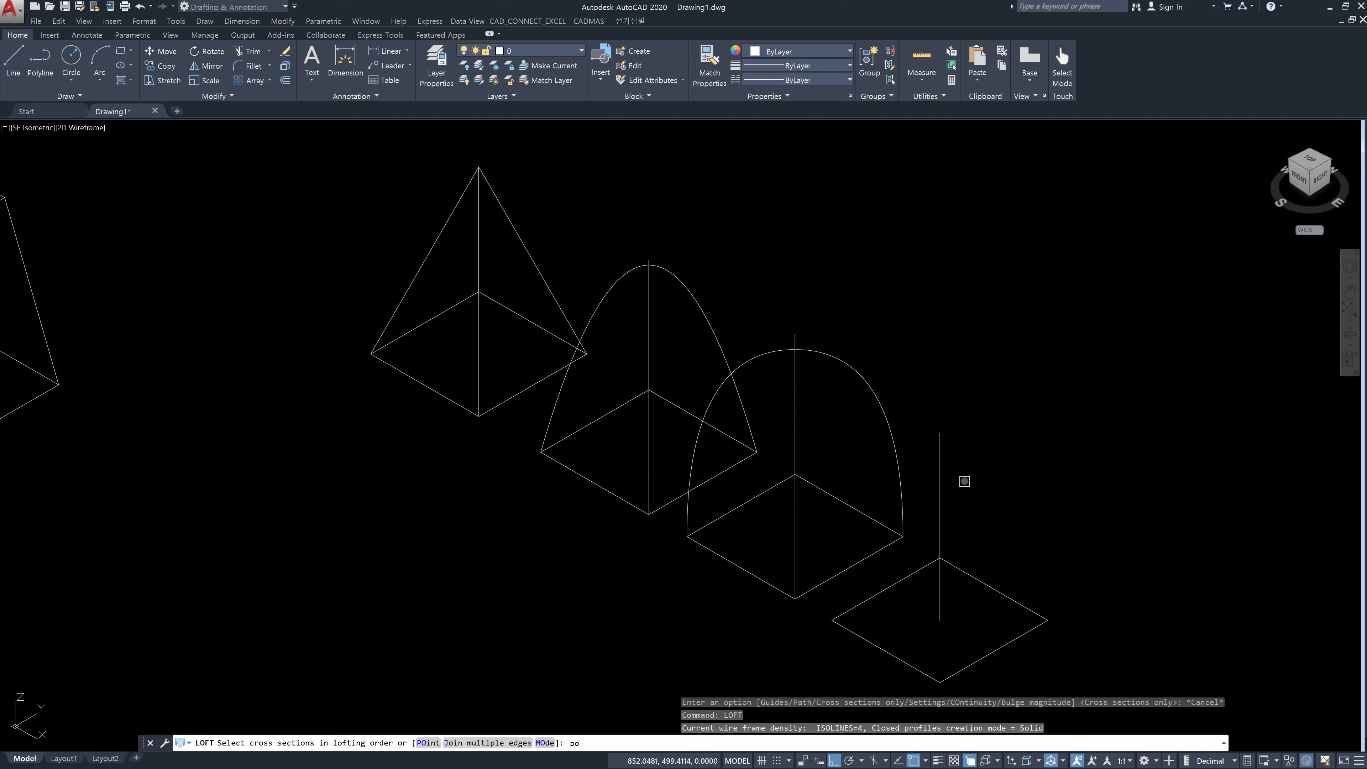
{"action": "key", "text": "Return"}
{"action": "left_click", "coordinate": [940, 433]}
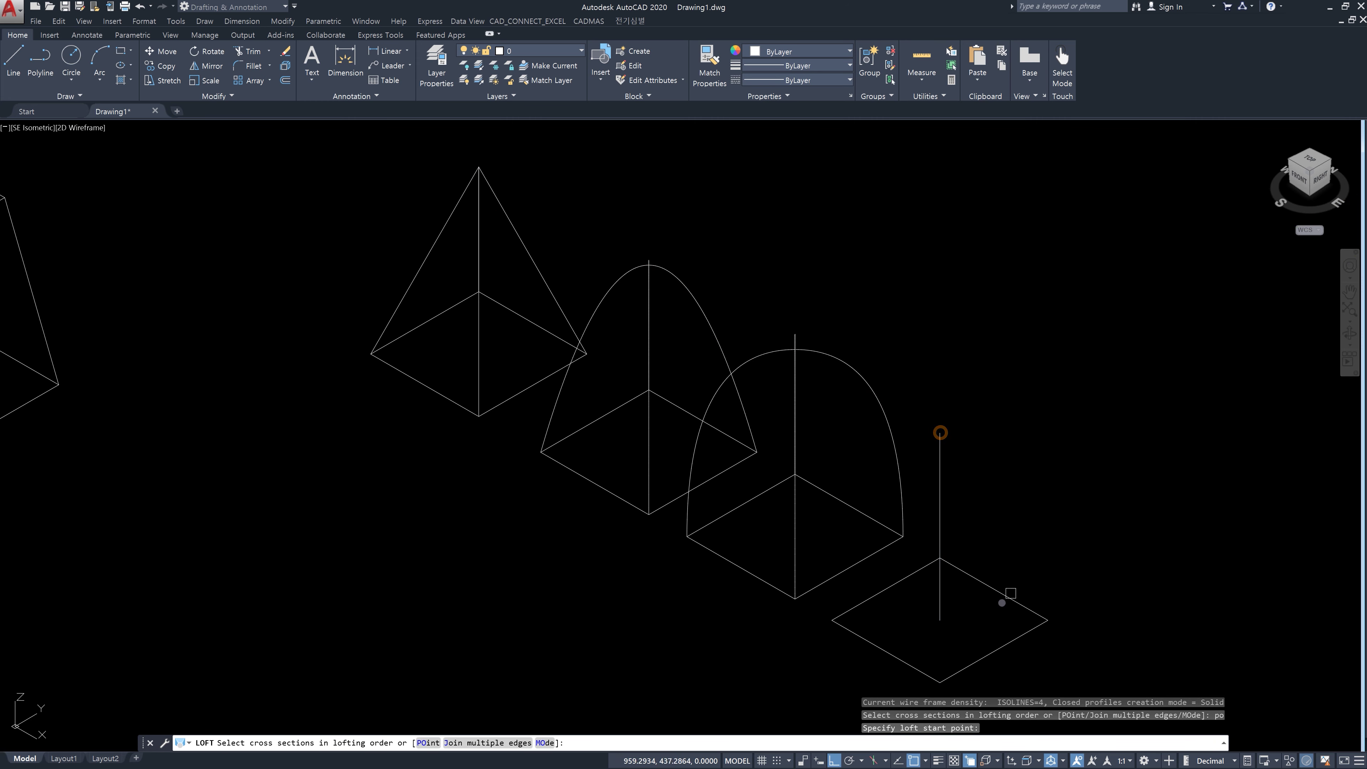
{"action": "left_click", "coordinate": [1013, 640]}
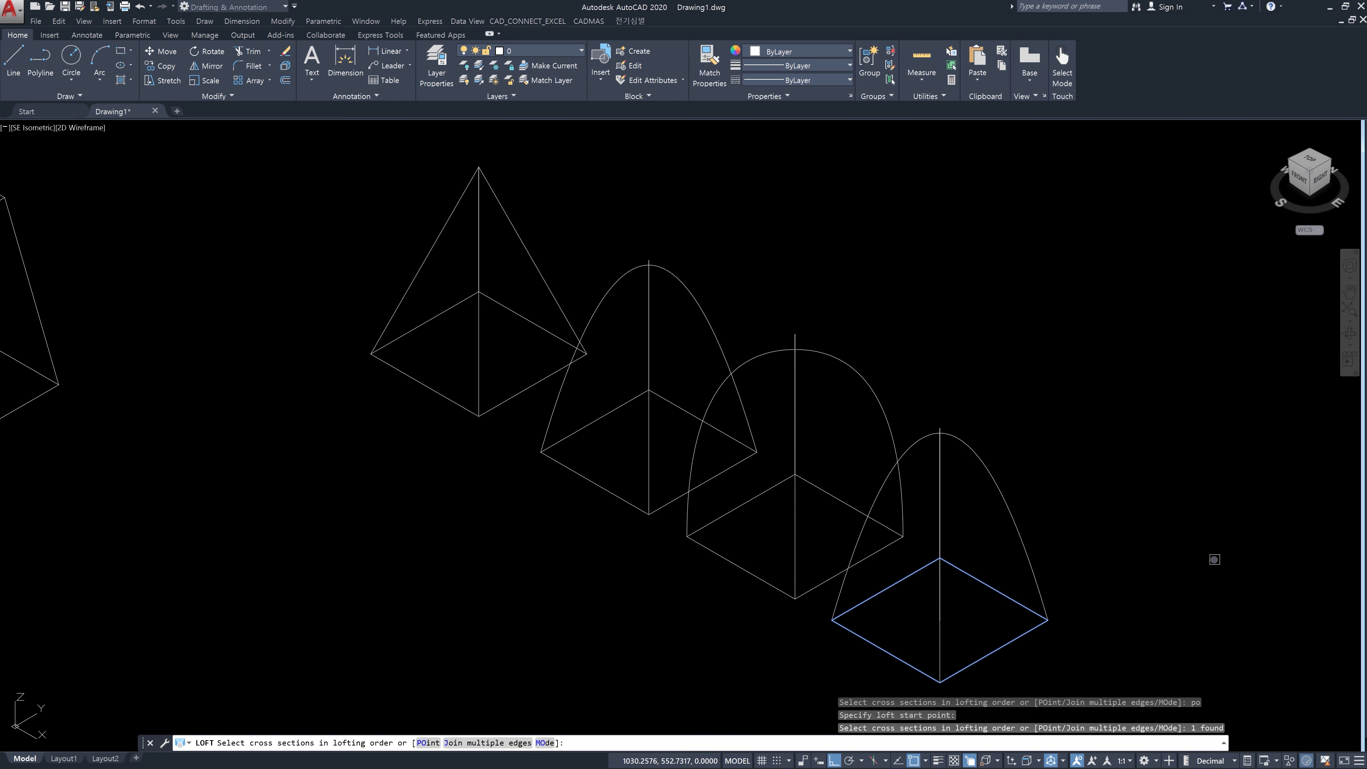
{"action": "key", "text": "Escape"}
{"action": "scroll", "coordinate": [1055, 517], "scroll_direction": "down", "scroll_amount": 3}
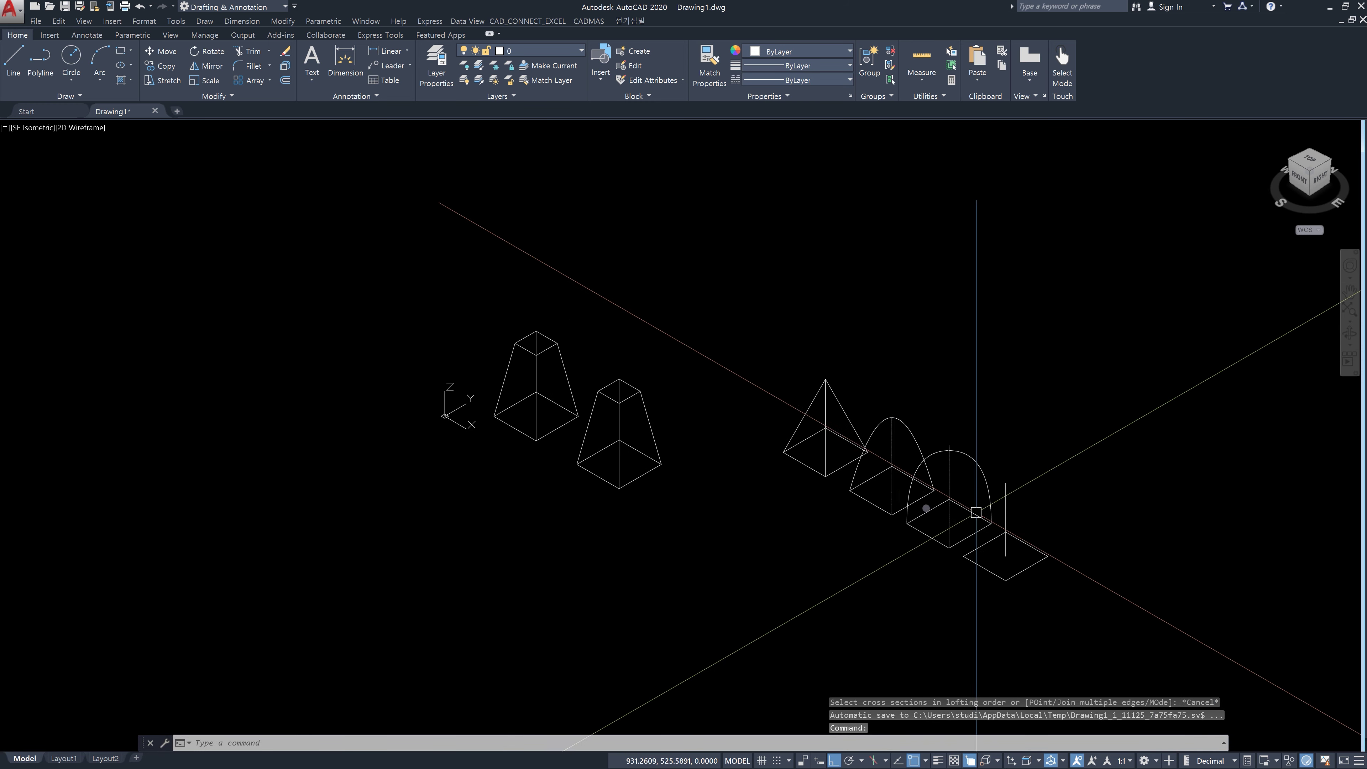
{"action": "scroll", "coordinate": [787, 454], "scroll_direction": "up", "scroll_amount": 4}
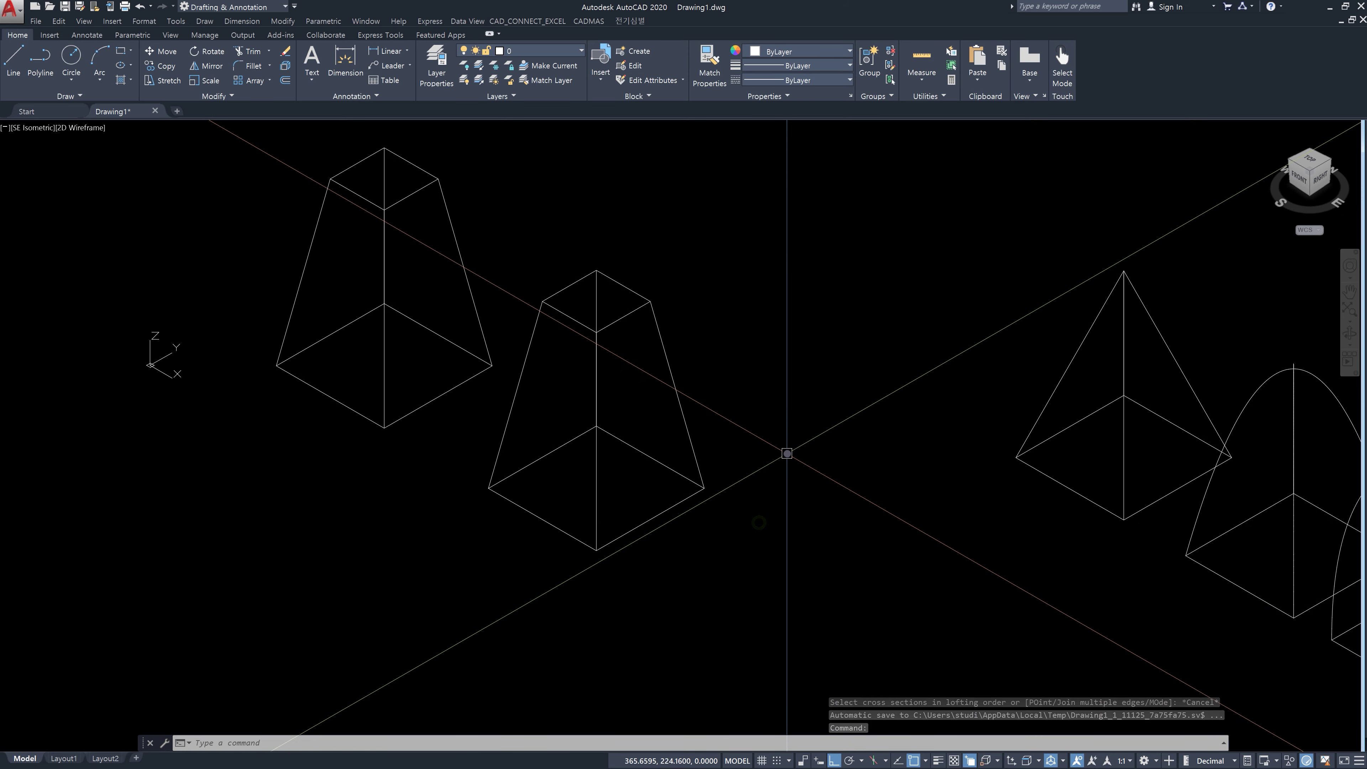
{"action": "type", "text": "LOFT"}
{"action": "key", "text": "Return"}
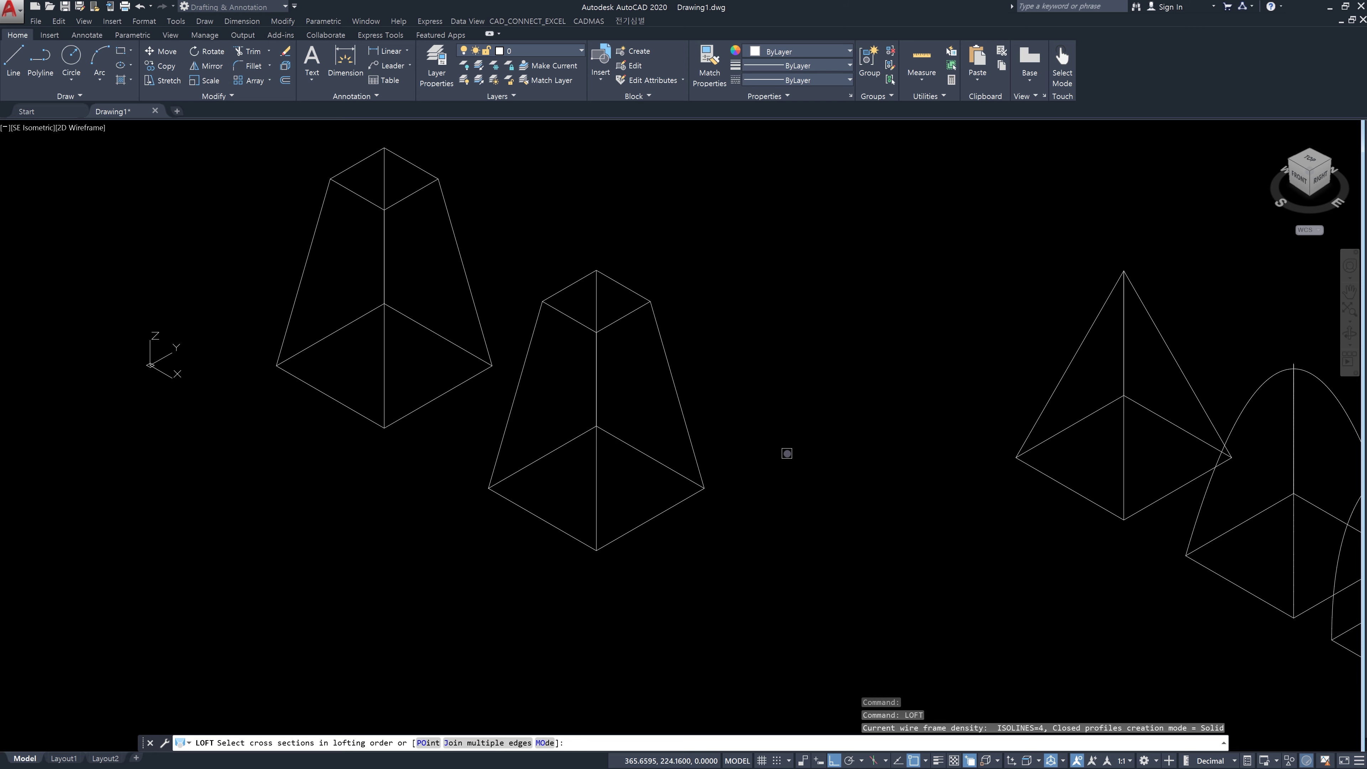
{"action": "key", "text": "Escape"}
Step: Draw a closed 50 by 50 square from separate lines in the empty area between the tapered solids and the pyramid
{"action": "middle_click_drag", "start_coordinate": [835, 544], "coordinate": [778, 426]}
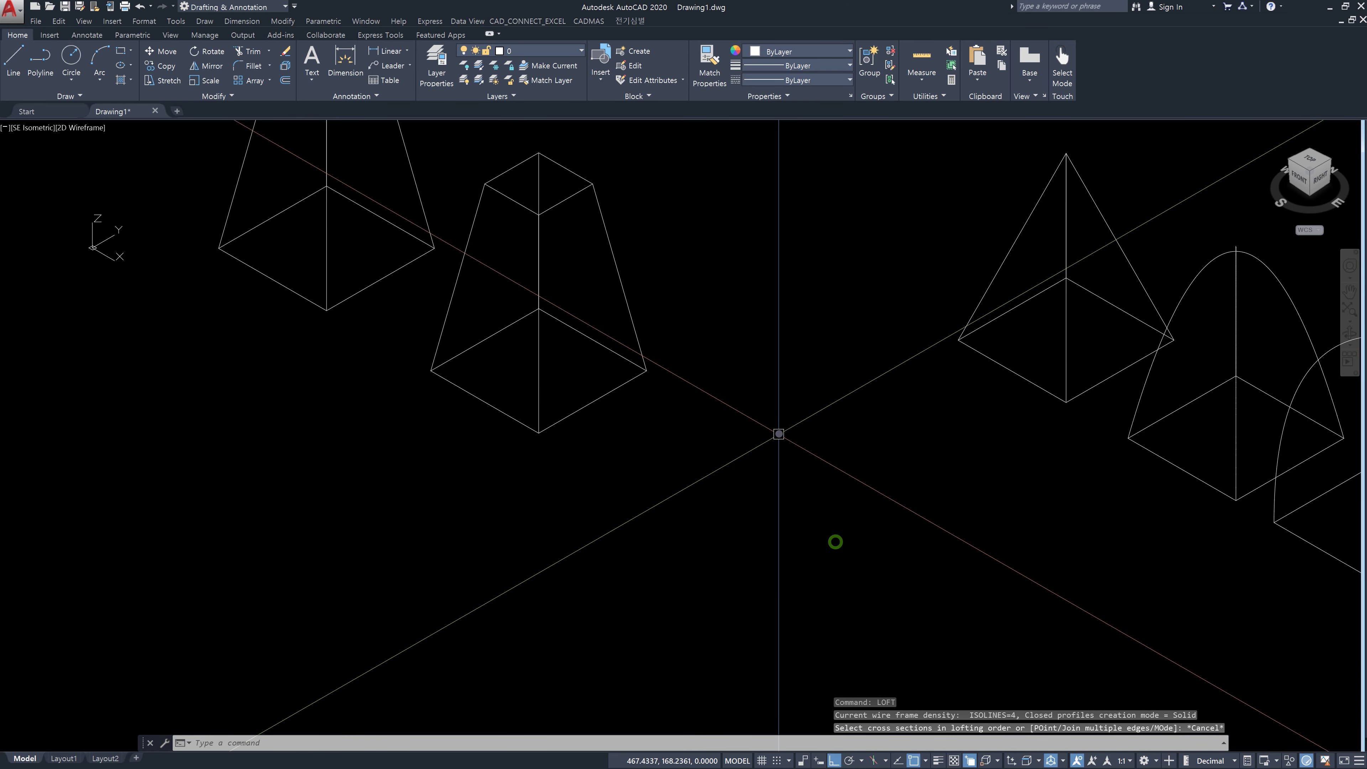
{"action": "type", "text": "l"}
{"action": "key", "text": "Return"}
{"action": "left_click", "coordinate": [745, 491]}
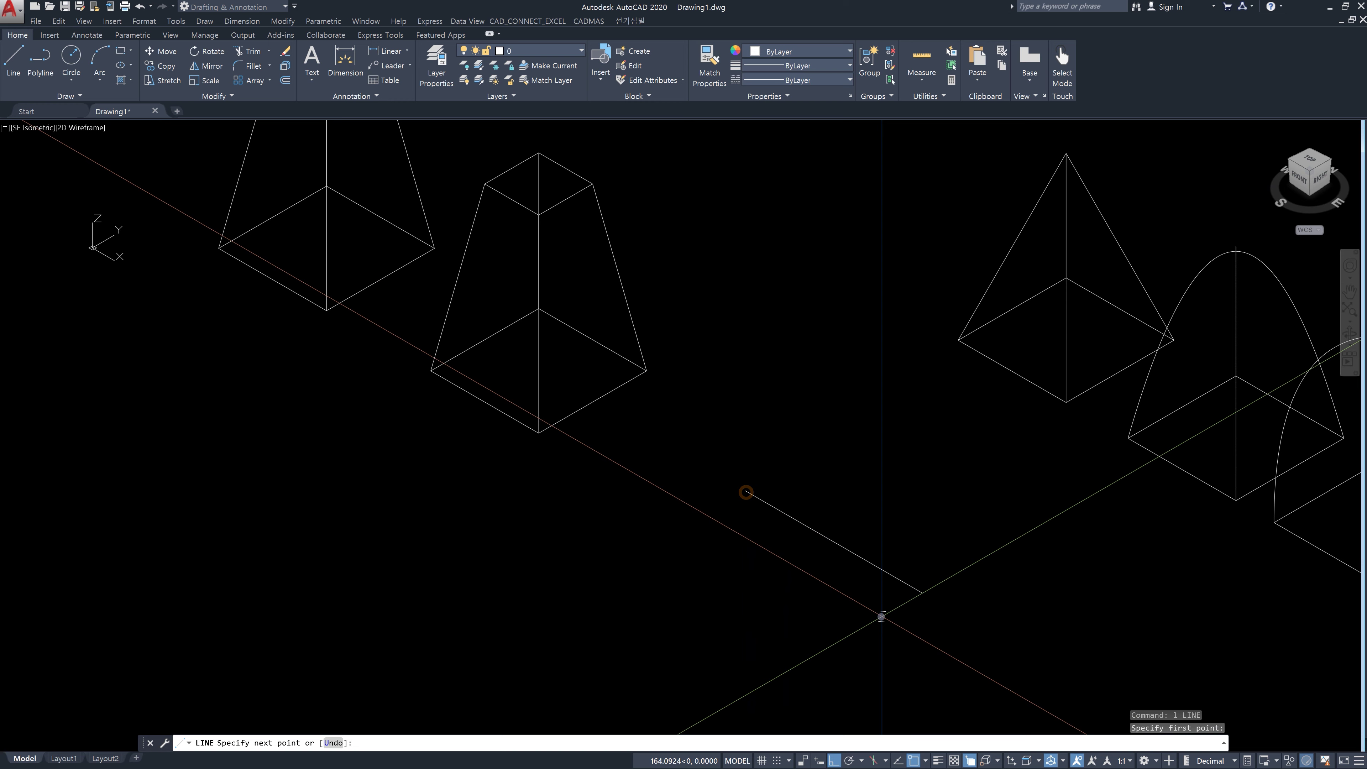
{"action": "type", "text": "50"}
{"action": "key", "text": "Return"}
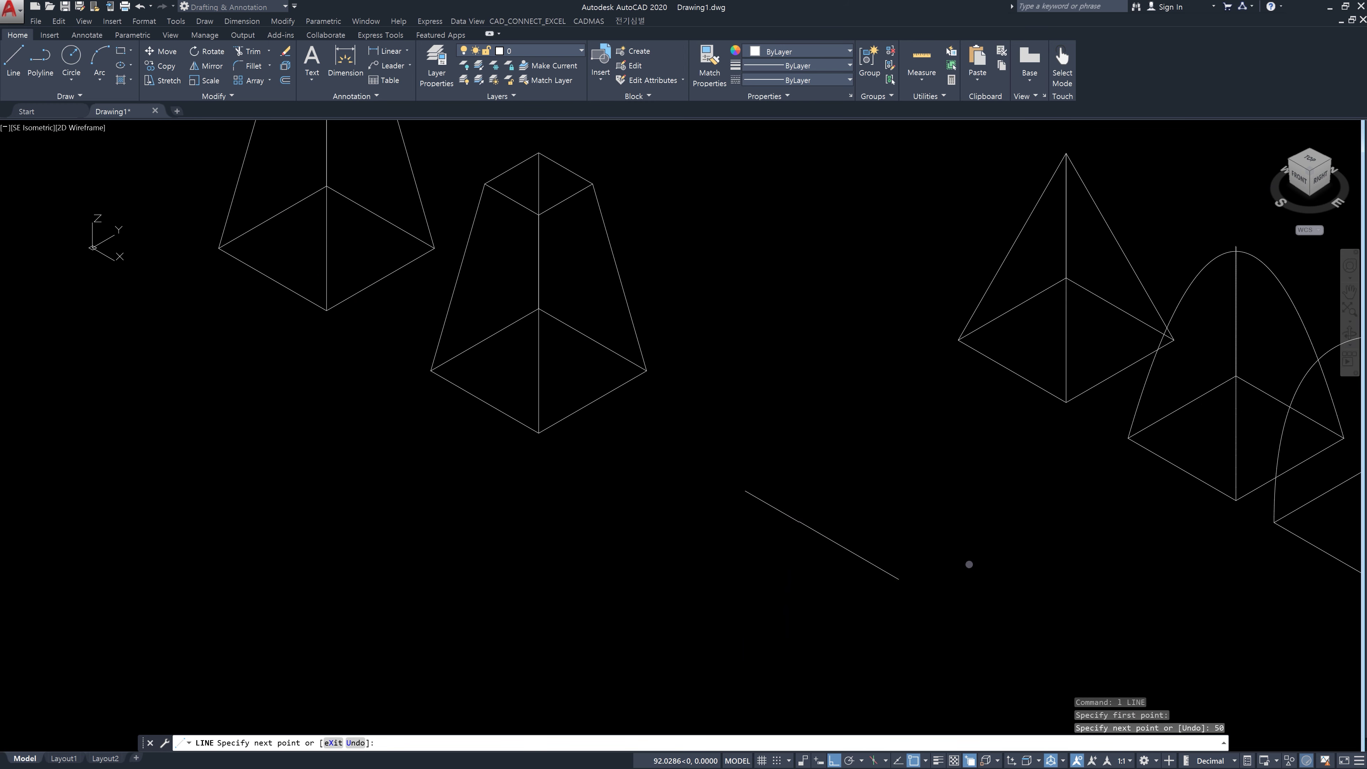
{"action": "type", "text": "50"}
{"action": "key", "text": "Return"}
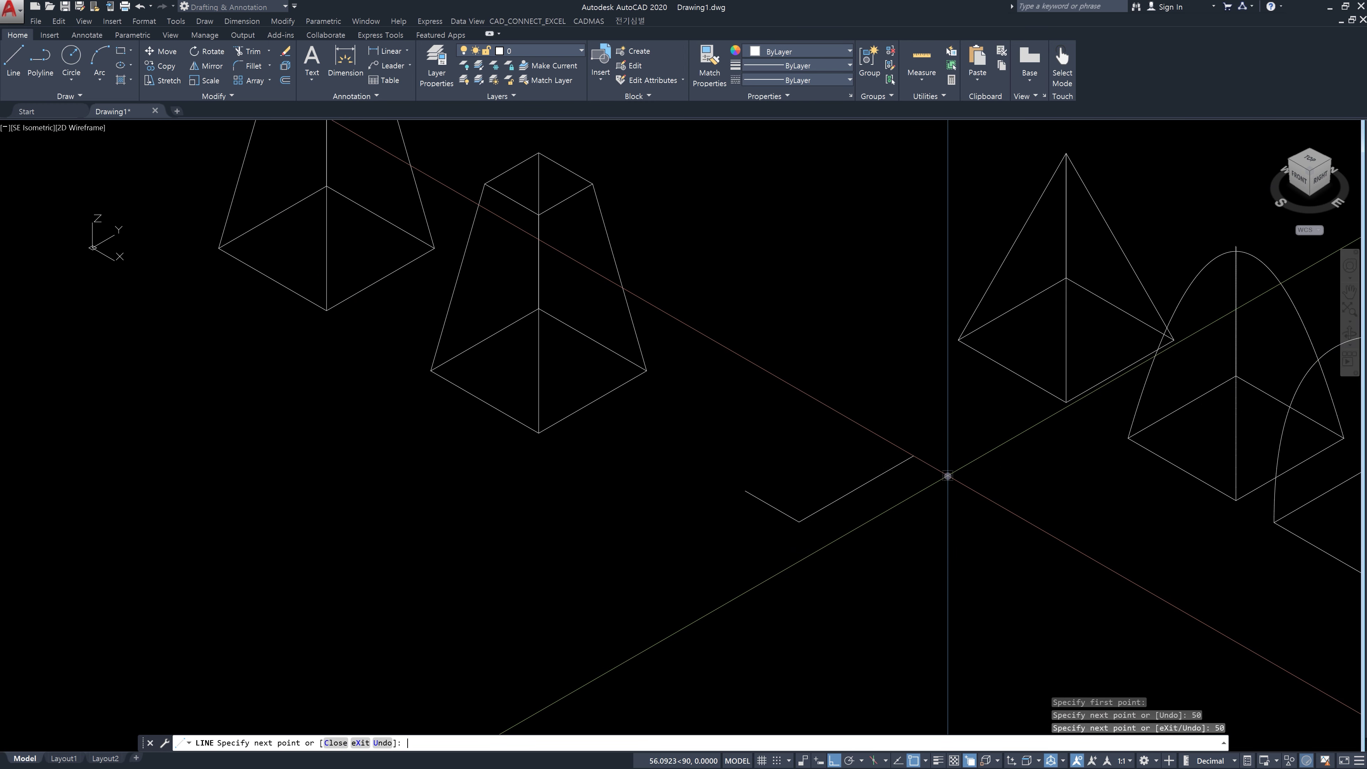
{"action": "type", "text": "50"}
{"action": "key", "text": "Return"}
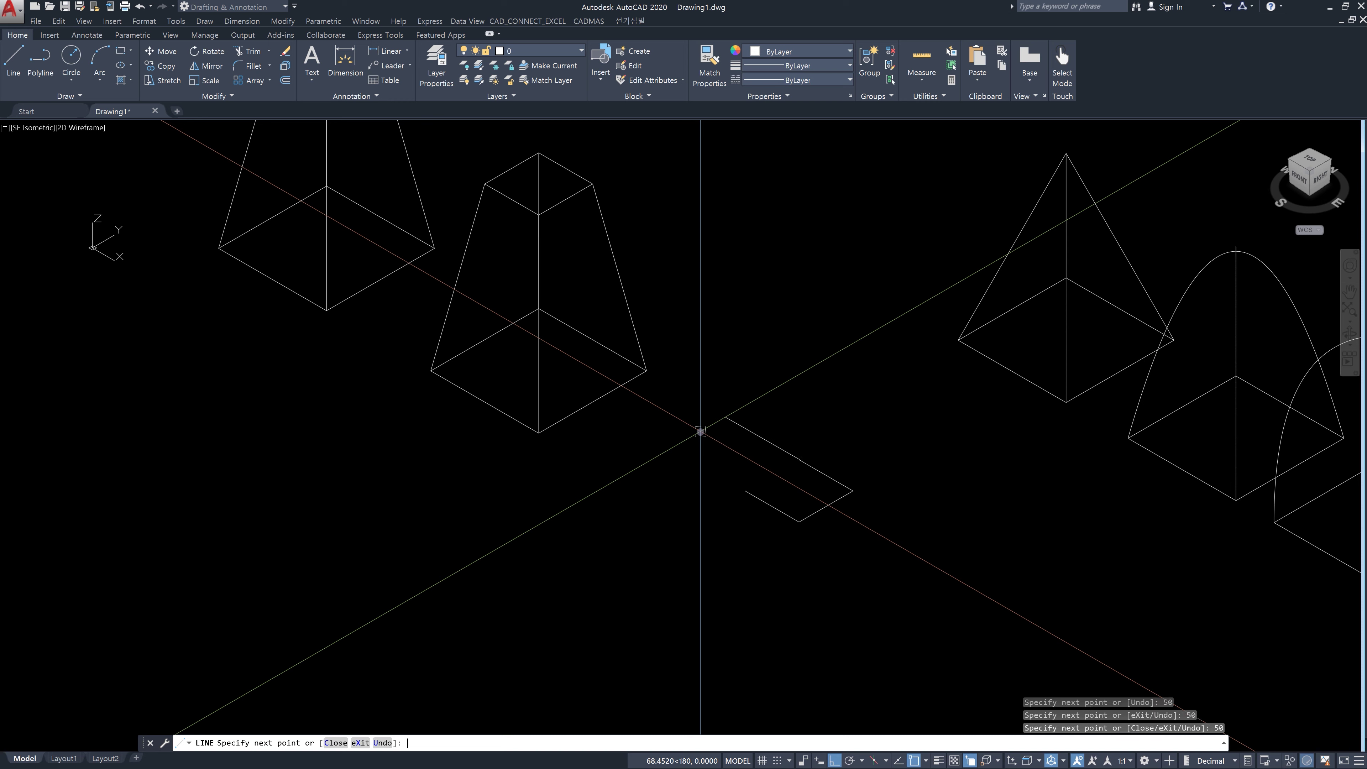
{"action": "type", "text": "c"}
{"action": "key", "text": "Return"}
{"action": "key", "text": "Escape"}
Step: Select each of the small square's four lines to check whether they are separate objects, and clear the selection
{"action": "left_click", "coordinate": [769, 506]}
{"action": "left_click", "coordinate": [832, 500]}
{"action": "left_click", "coordinate": [837, 477]}
{"action": "left_click", "coordinate": [788, 471]}
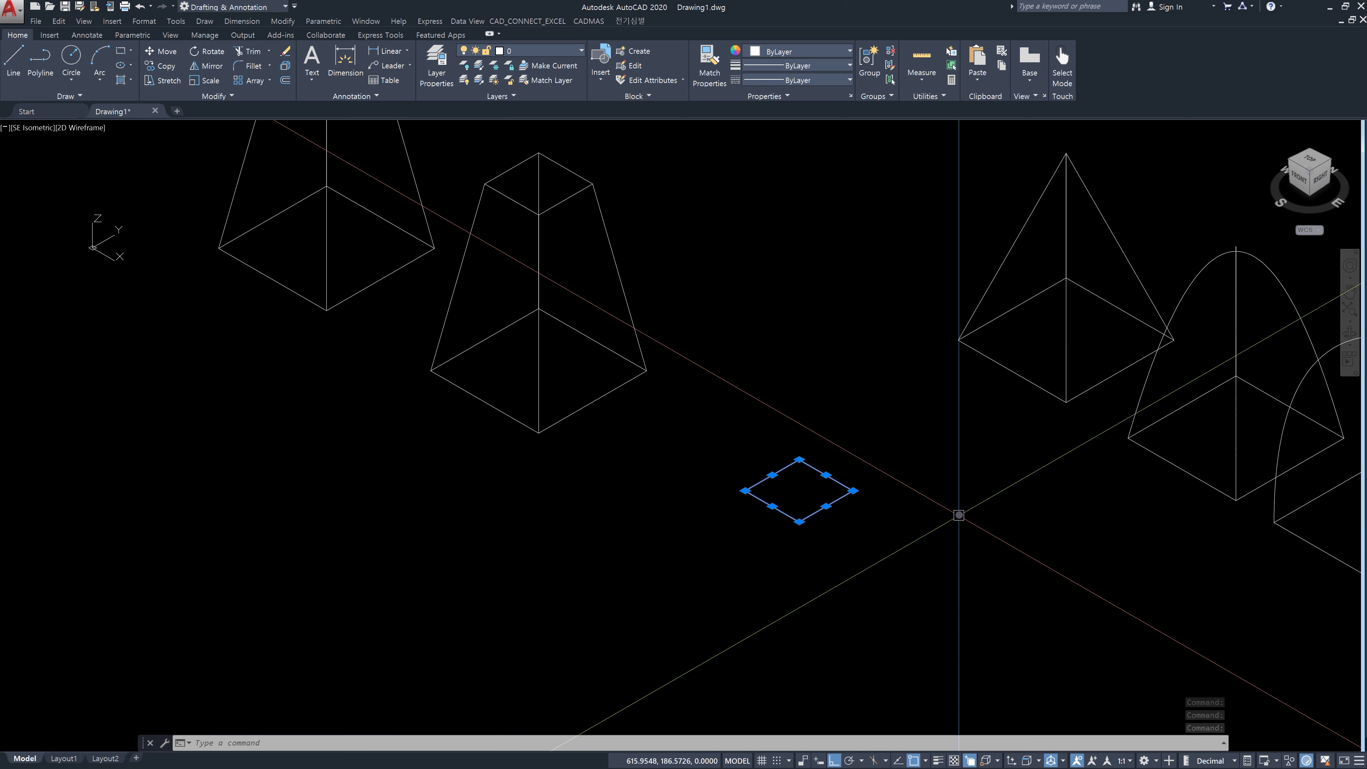
{"action": "key", "text": "Escape"}
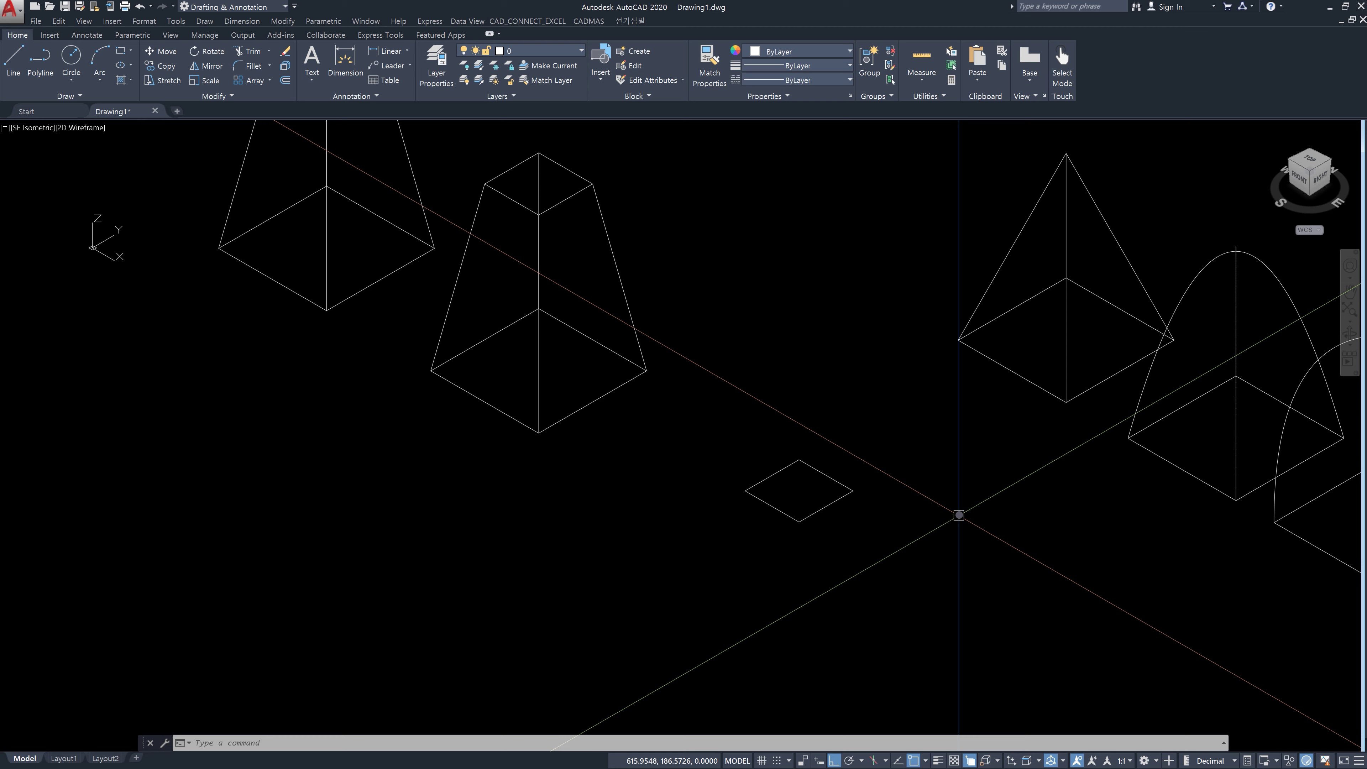
Step: Try to pick an edge line of the small square as a loft cross section with the Join multiple edges option
{"action": "type", "text": "loft"}
{"action": "key", "text": "Return"}
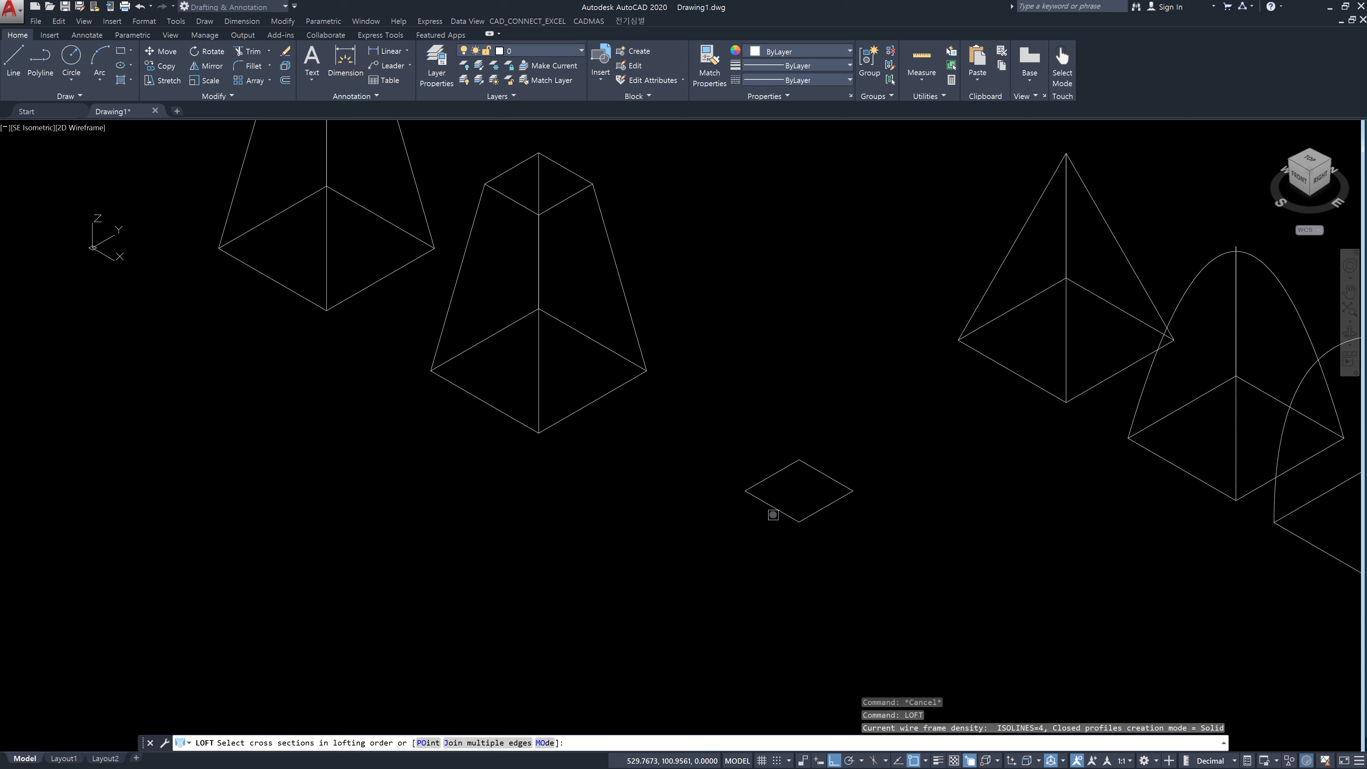
{"action": "key", "text": "Return"}
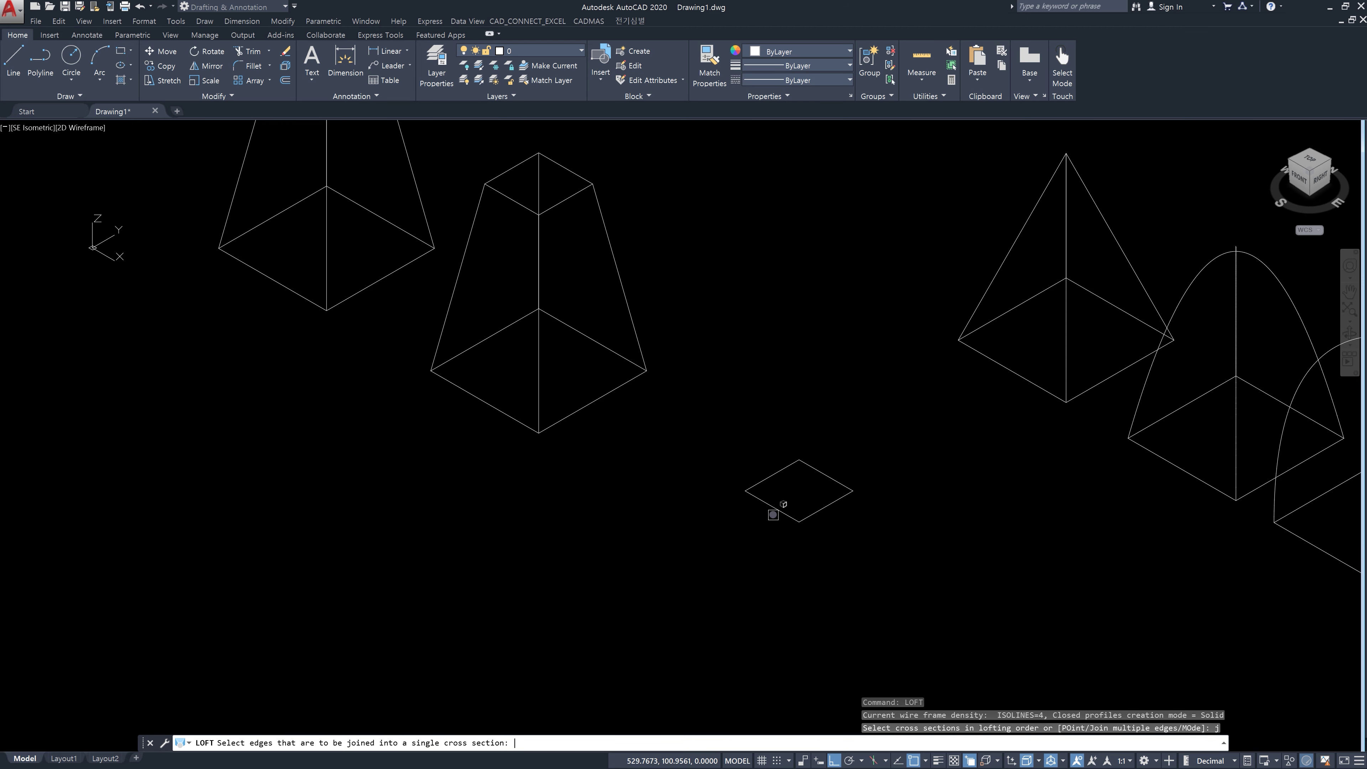
{"action": "left_click", "coordinate": [776, 508]}
{"action": "left_click", "coordinate": [776, 507]}
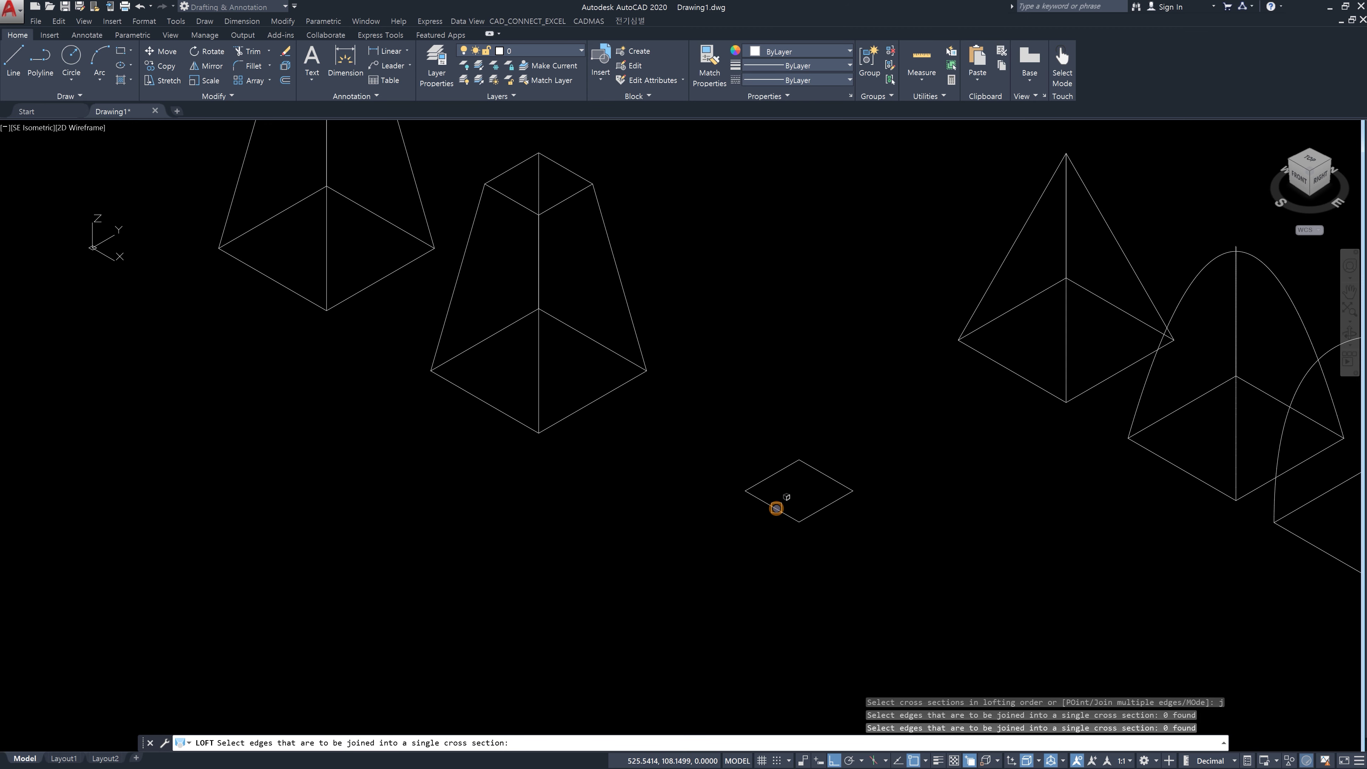
{"action": "left_click", "coordinate": [776, 507]}
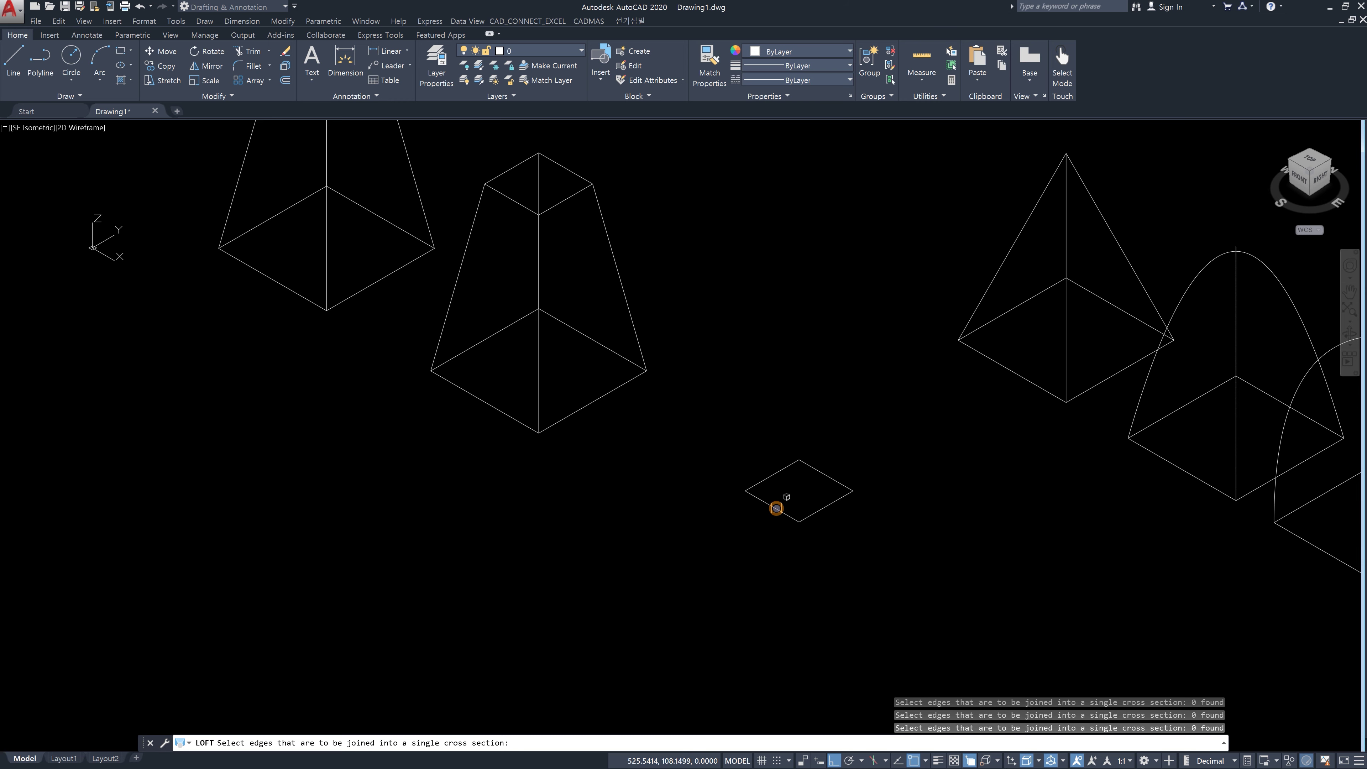
{"action": "key", "text": "Escape"}
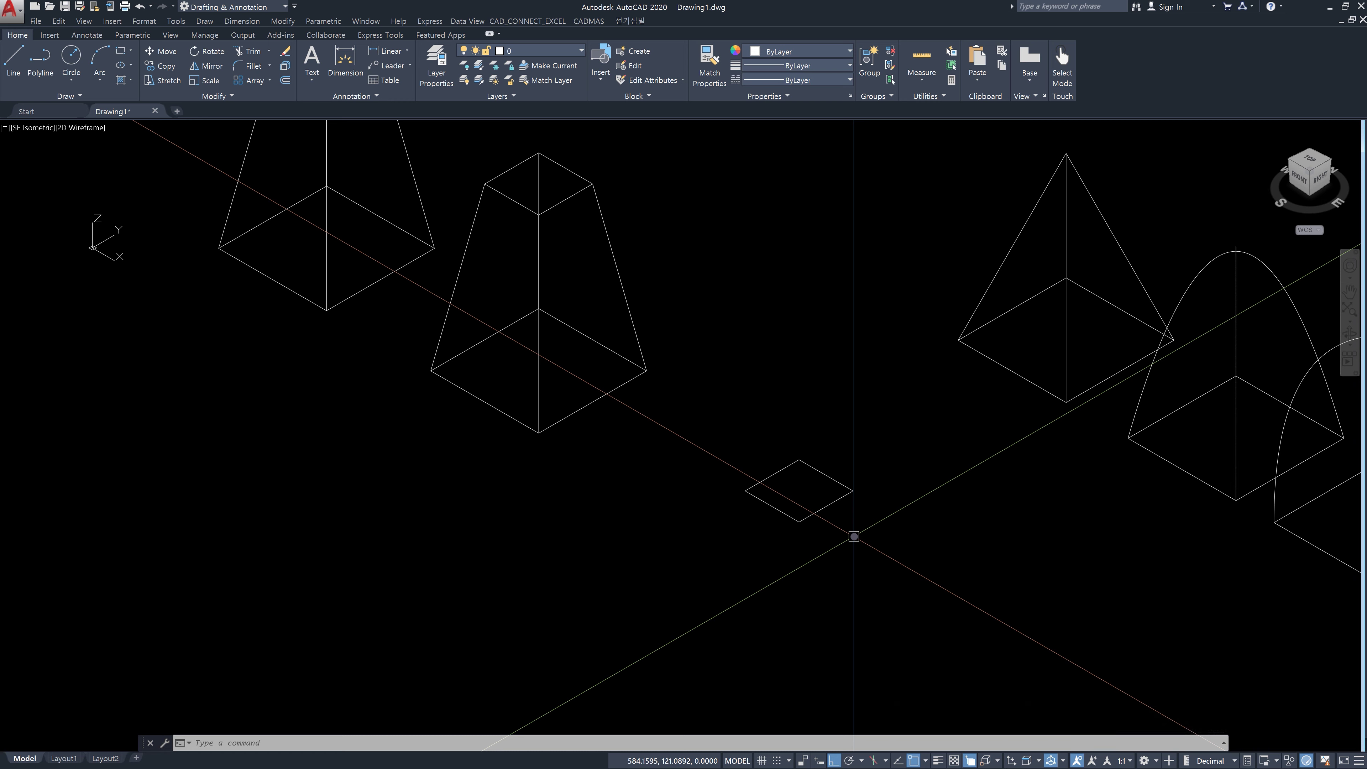
{"action": "middle_click_drag", "start_coordinate": [760, 372], "coordinate": [775, 525]}
{"action": "left_click", "coordinate": [709, 409]}
{"action": "left_click", "coordinate": [608, 410]}
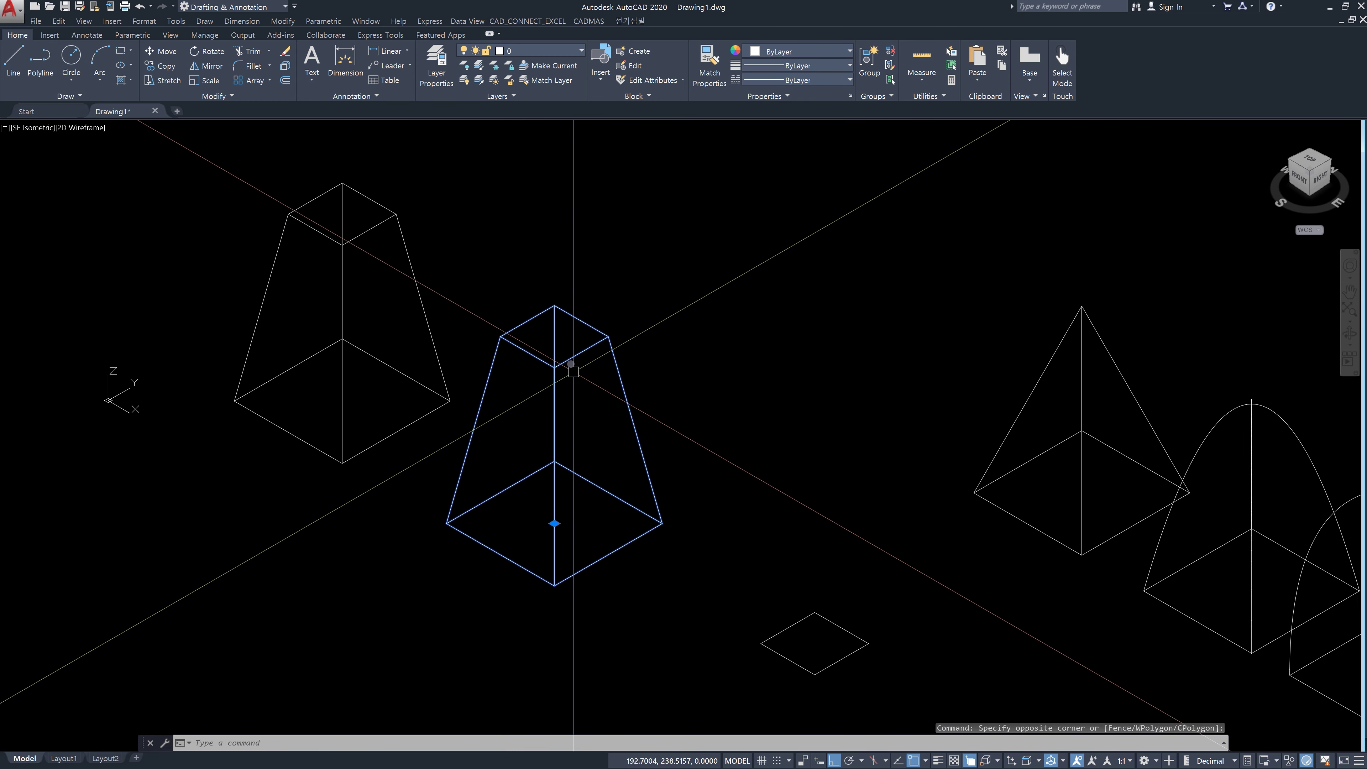
{"action": "key", "text": "Escape"}
{"action": "key", "text": "Escape"}
{"action": "key", "text": "Escape"}
Step: Erase the four lines of the small square
{"action": "left_click", "coordinate": [904, 697]}
{"action": "left_click", "coordinate": [764, 614]}
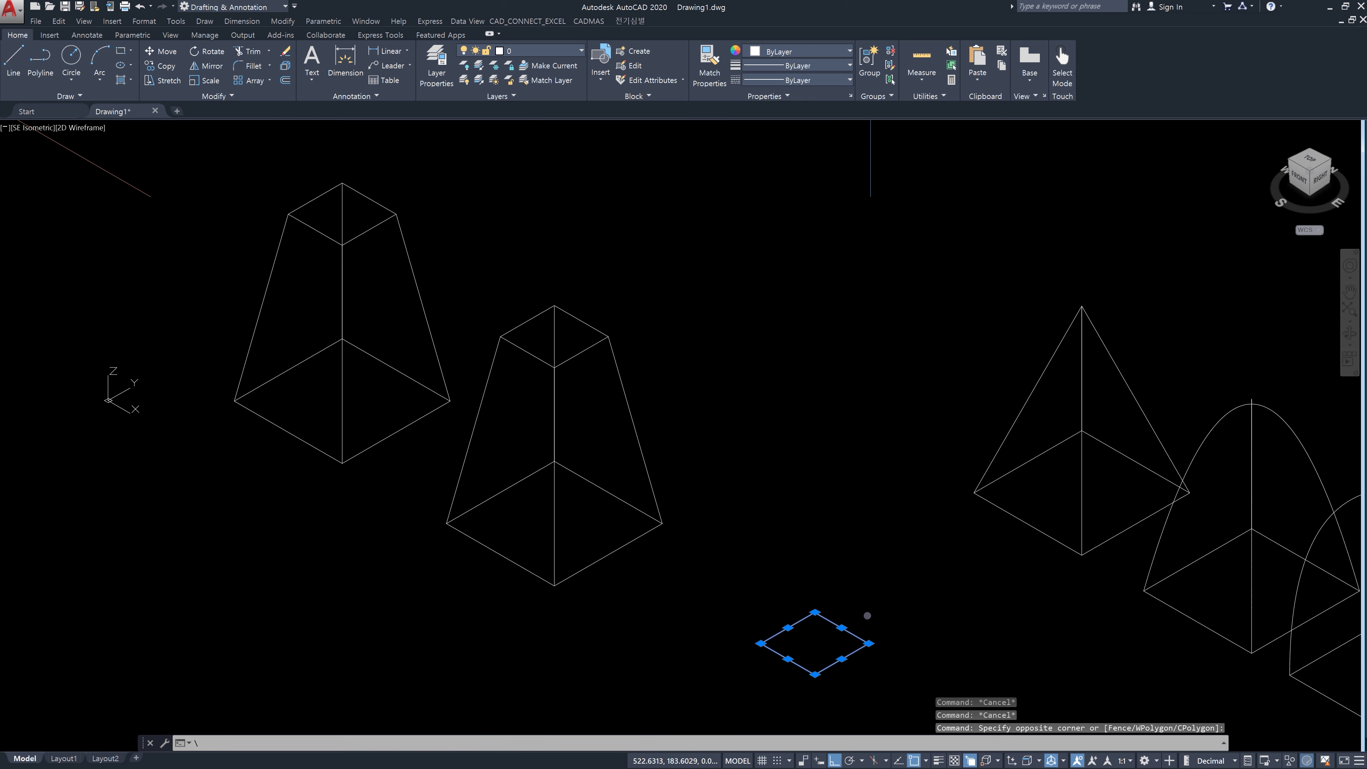
{"action": "key", "text": "Escape"}
{"action": "key", "text": "Escape"}
{"action": "left_click", "coordinate": [869, 660]}
{"action": "left_click", "coordinate": [770, 603]}
{"action": "key", "text": "Delete"}
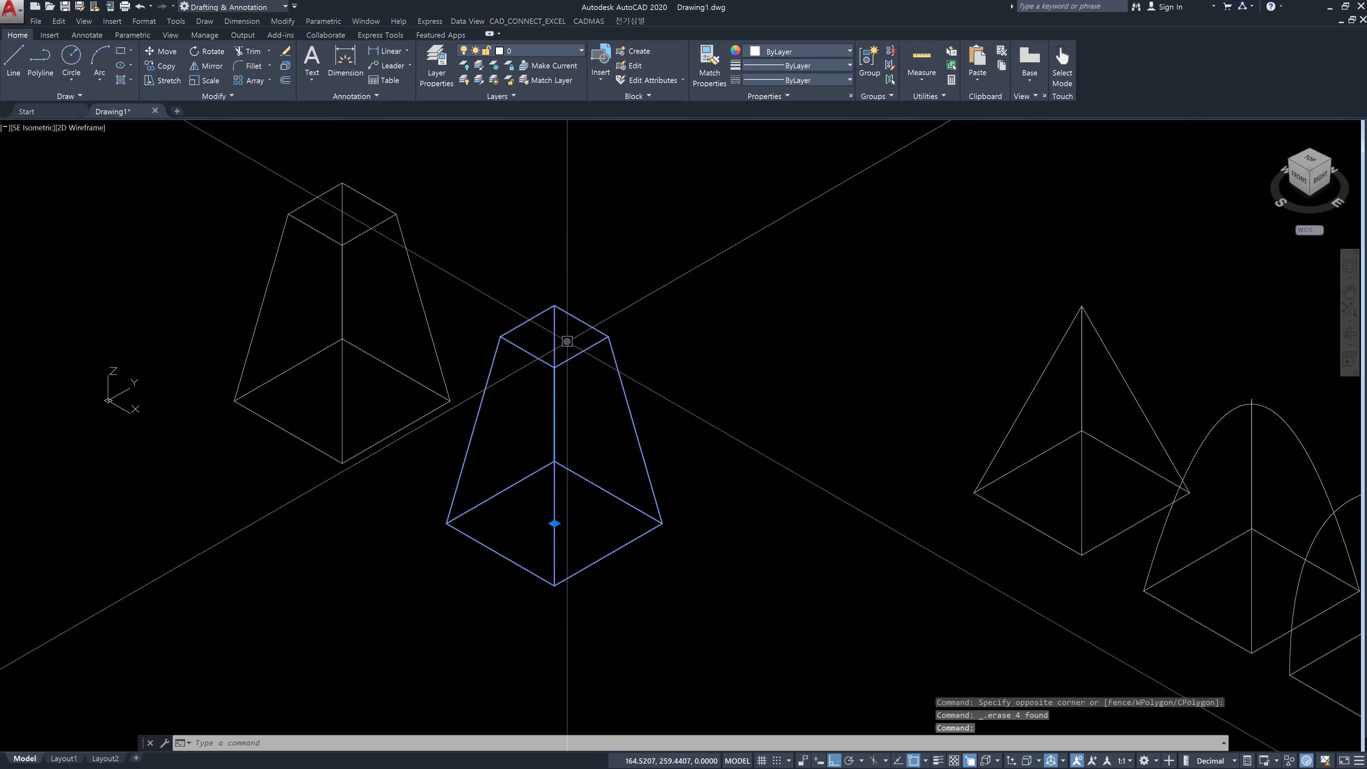
{"action": "middle_click_drag", "start_coordinate": [572, 254], "coordinate": [567, 341]}
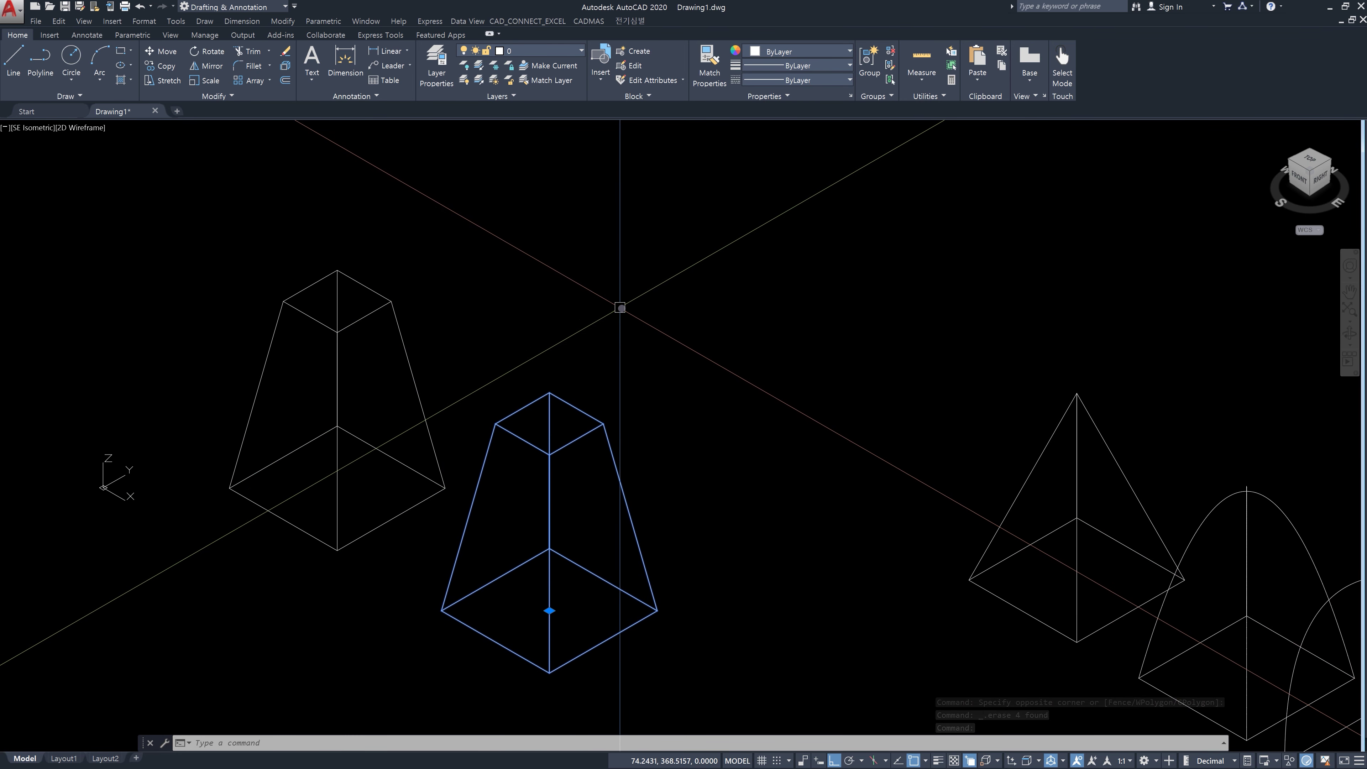
{"action": "key", "text": "Escape"}
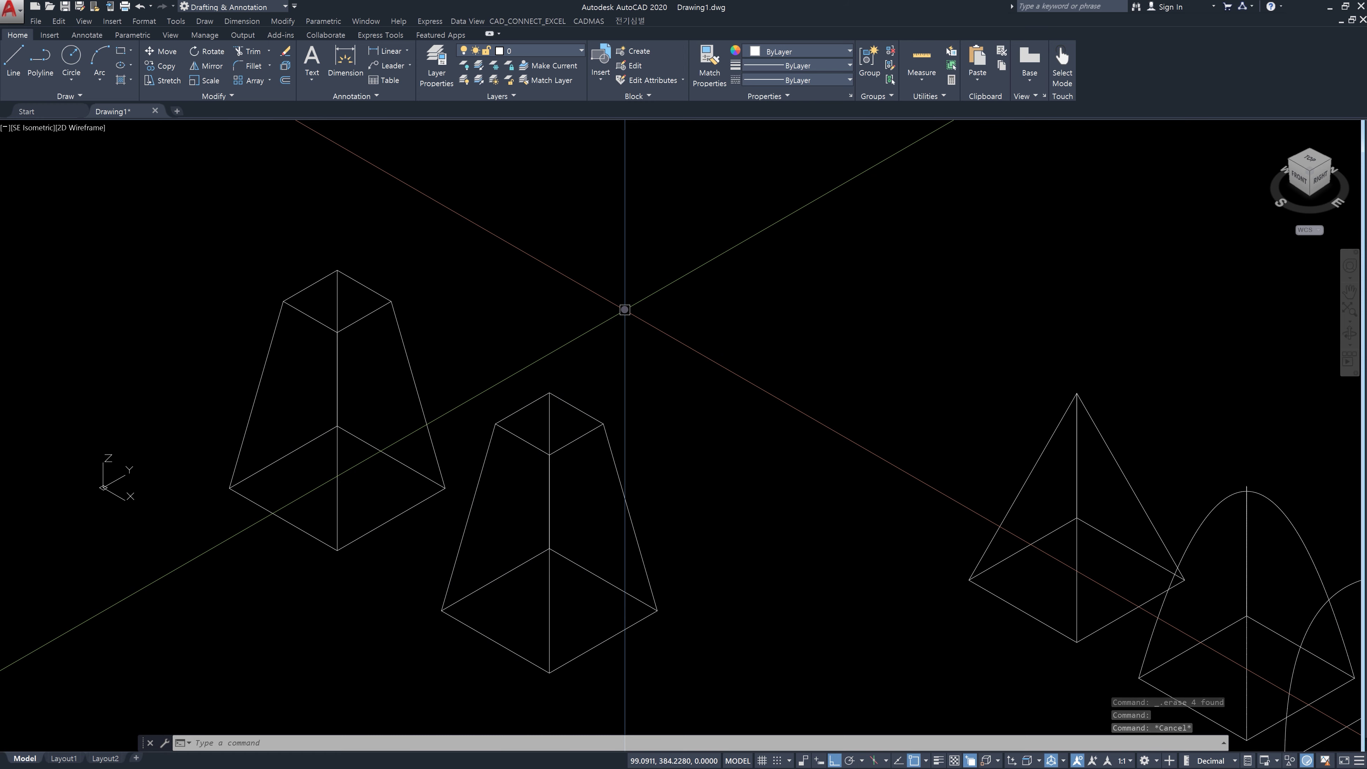
{"action": "key", "text": "Escape"}
{"action": "key", "text": "Escape"}
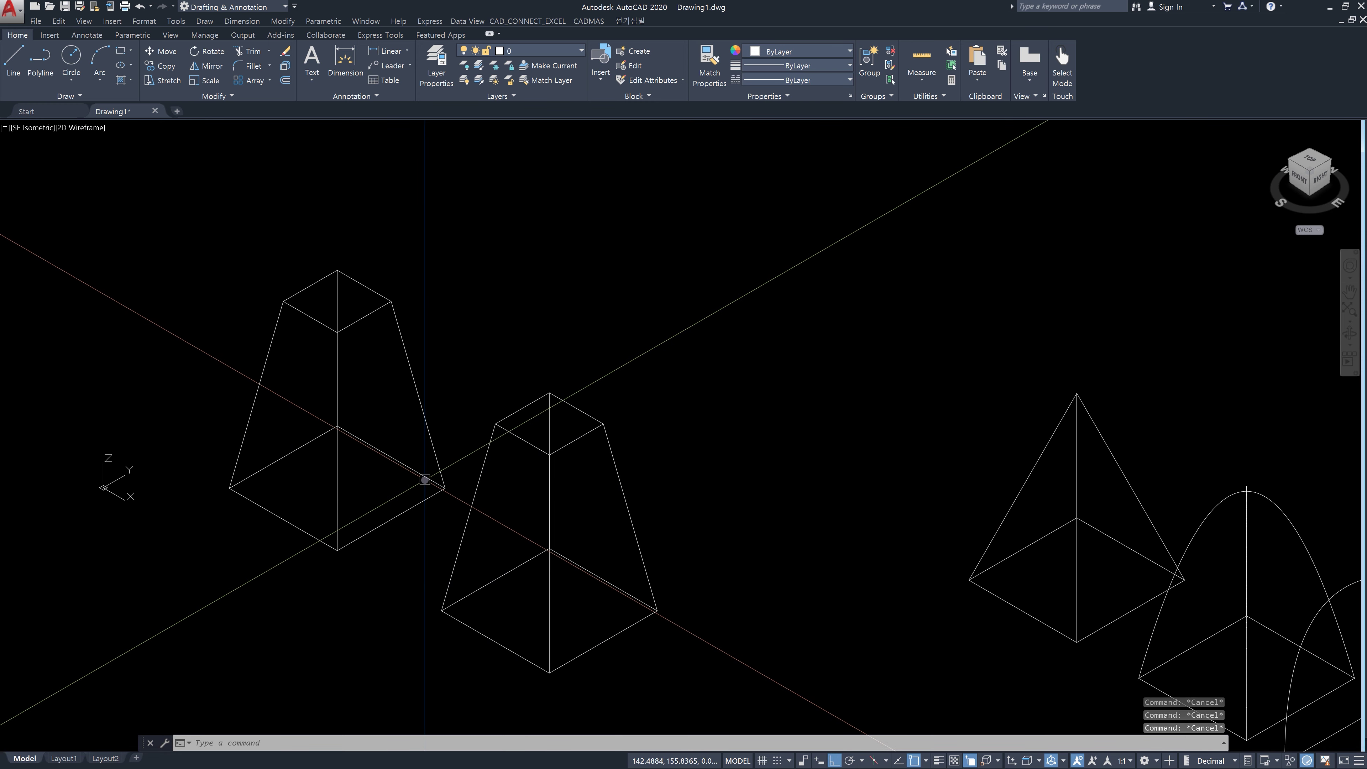
Step: Copy the second tapered solid 300 units straight up along the Z axis
{"action": "type", "text": "co"}
{"action": "key", "text": "Return"}
{"action": "left_click", "coordinate": [679, 613]}
{"action": "left_click", "coordinate": [631, 571]}
{"action": "key", "text": "Return"}
{"action": "left_click", "coordinate": [769, 611]}
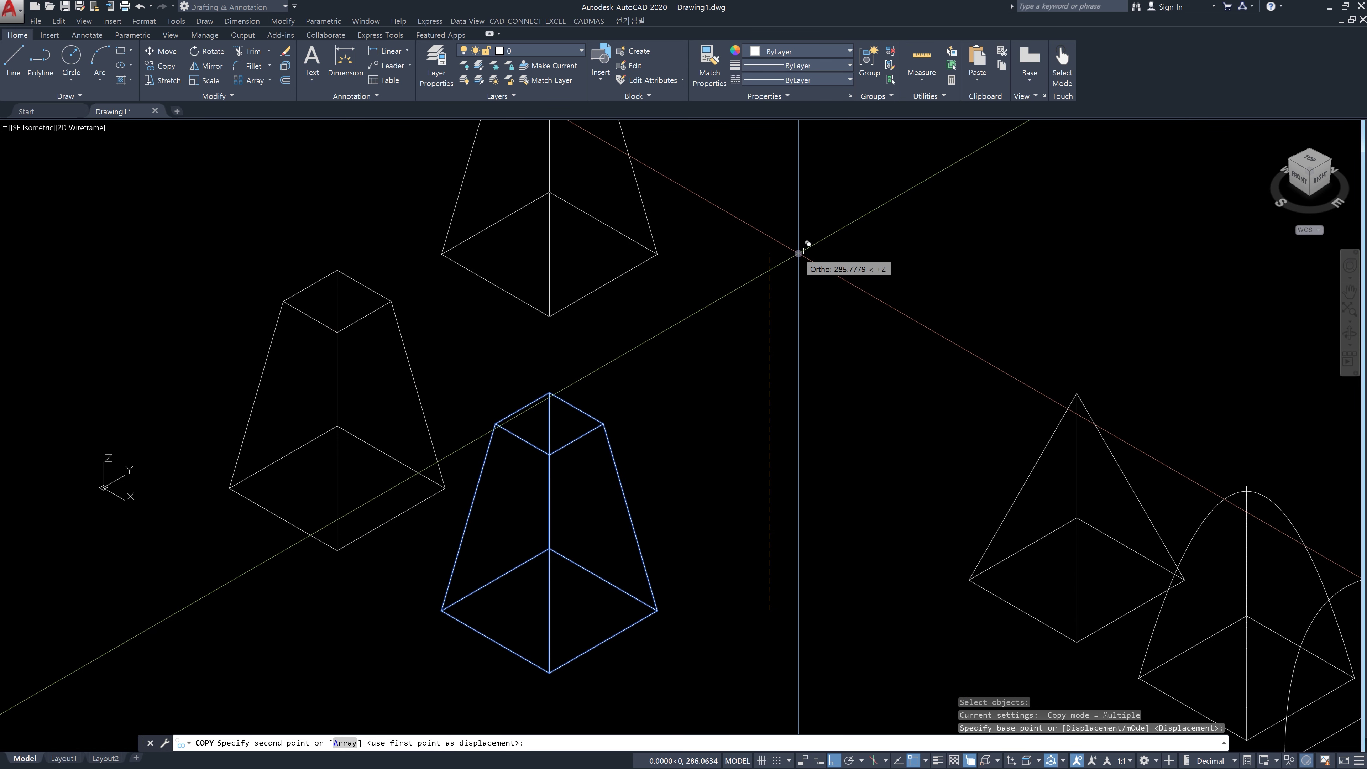
{"action": "type", "text": "300"}
{"action": "key", "text": "Return"}
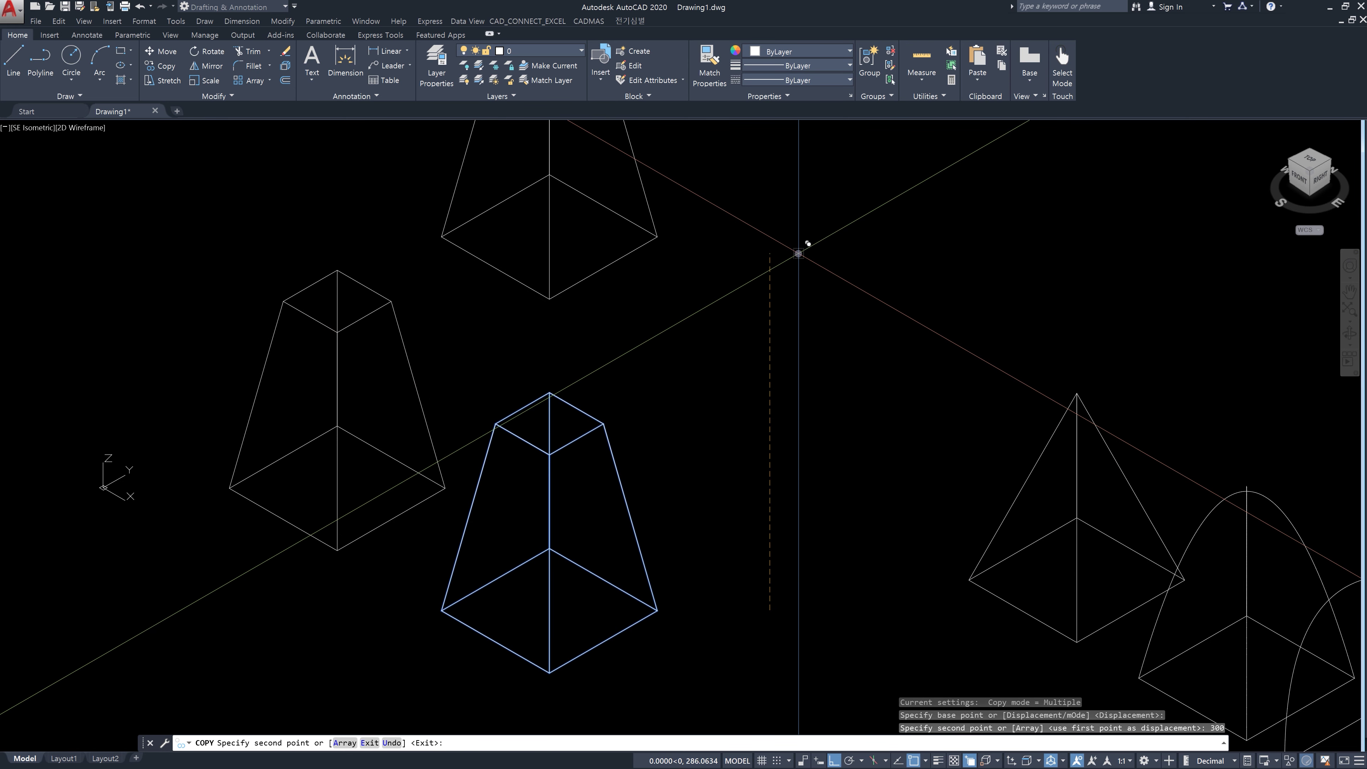
{"action": "key", "text": "Escape"}
Step: Select the second tapered solid and its copy above to examine the two facing ends from a lower viewing angle, and clear the selection
{"action": "left_click", "coordinate": [596, 269]}
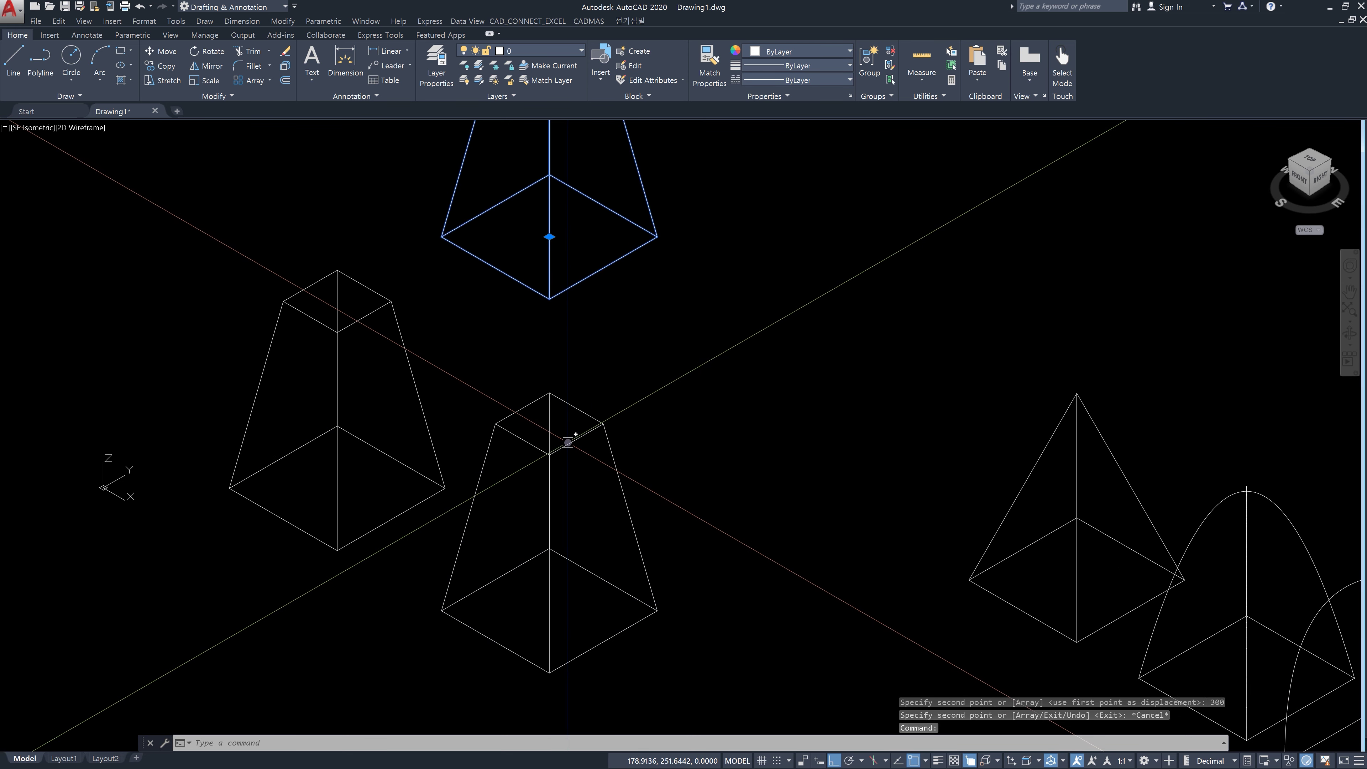
{"action": "left_click", "coordinate": [568, 442]}
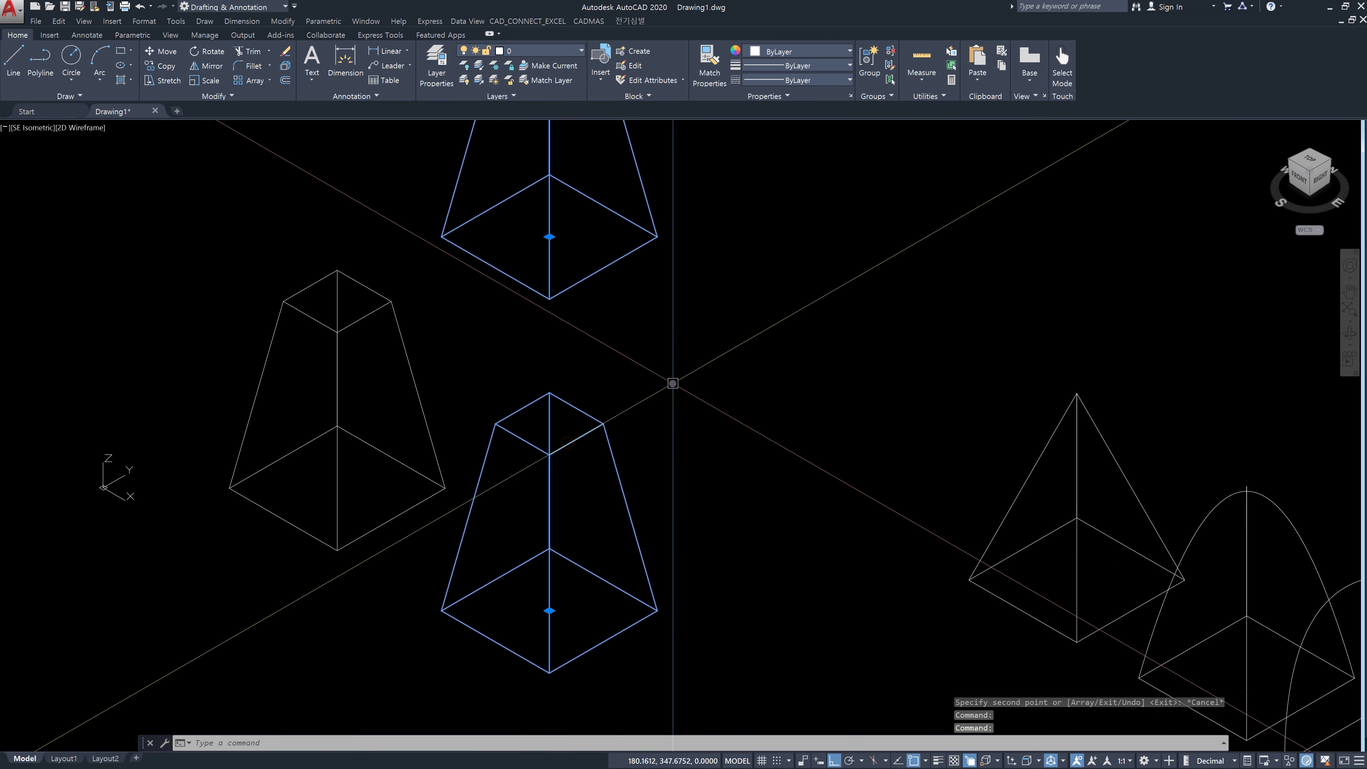
{"action": "middle_click_drag", "start_coordinate": [672, 383], "coordinate": [679, 340], "text": "shift"}
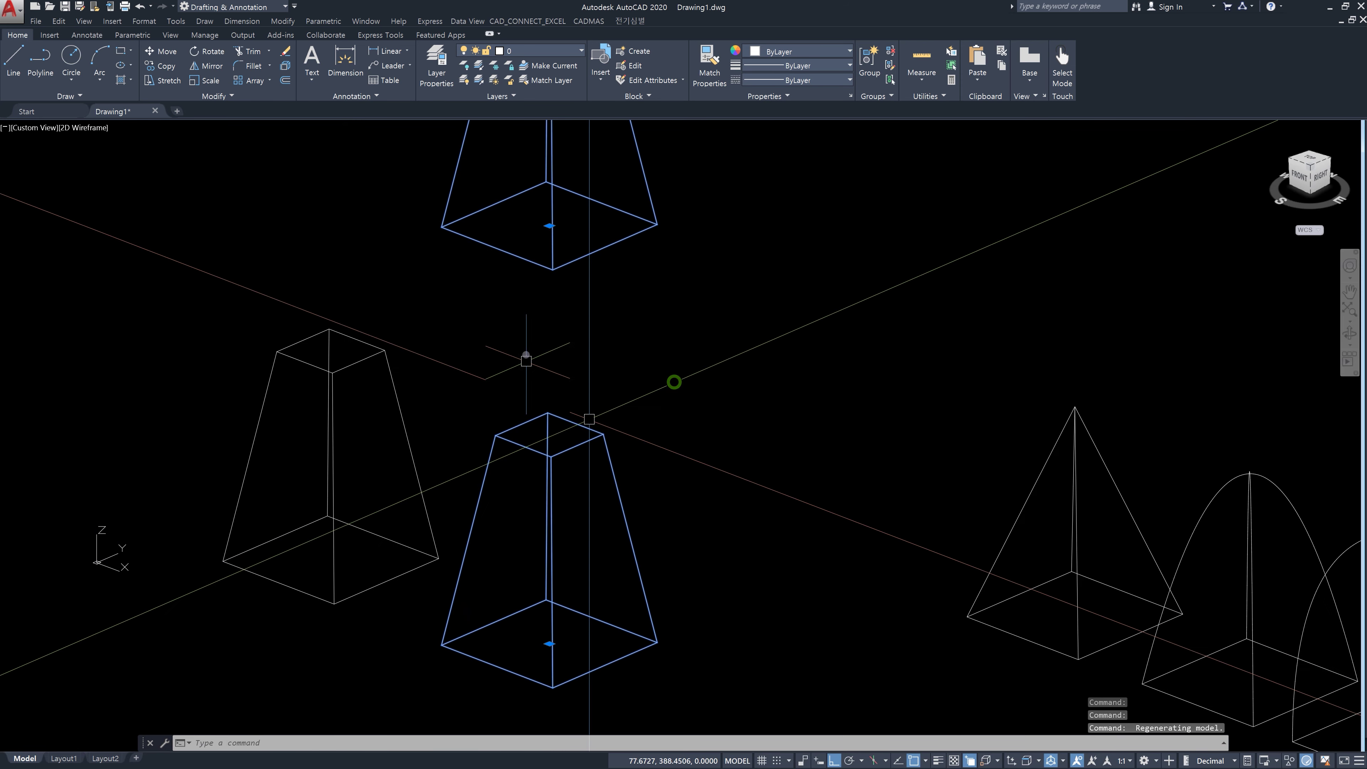
{"action": "key", "text": "Escape"}
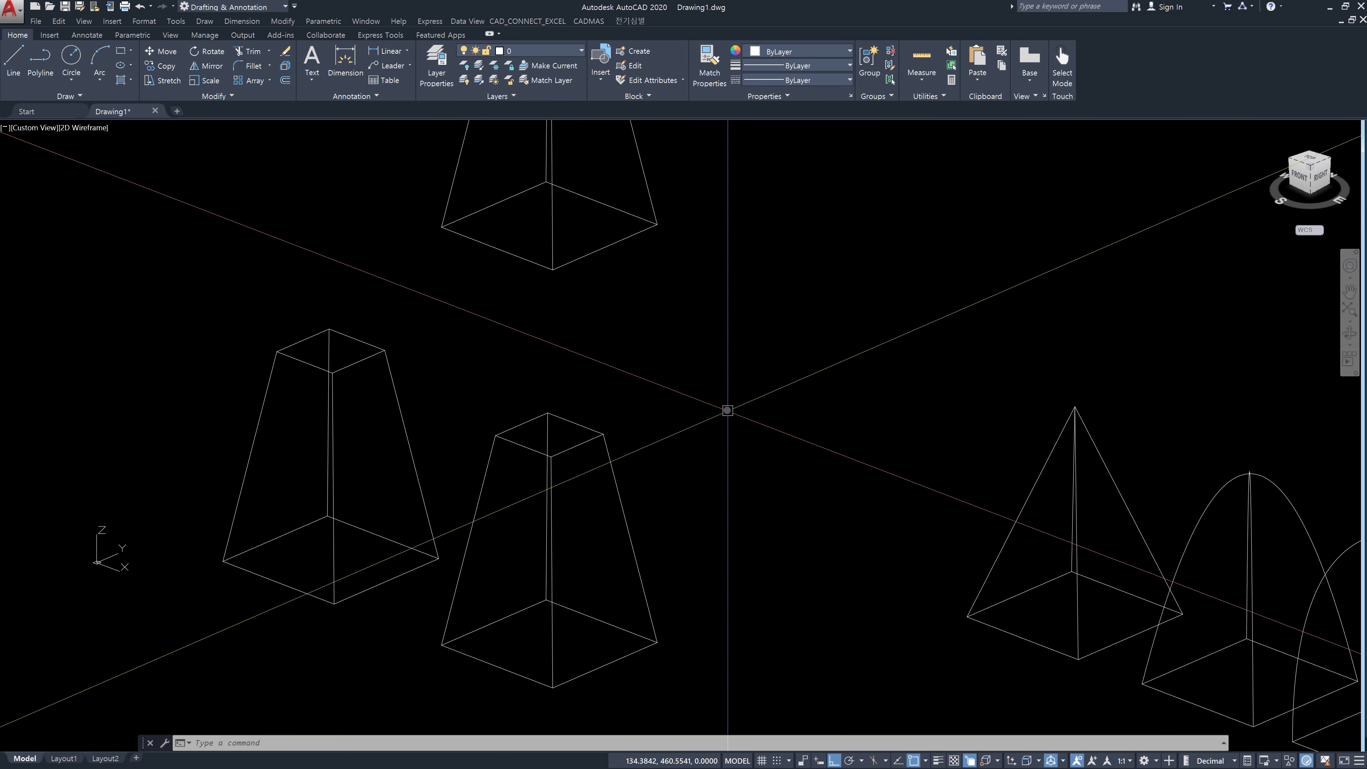
{"action": "key", "text": "Escape"}
{"action": "scroll", "coordinate": [721, 436], "scroll_direction": "down", "scroll_amount": 2}
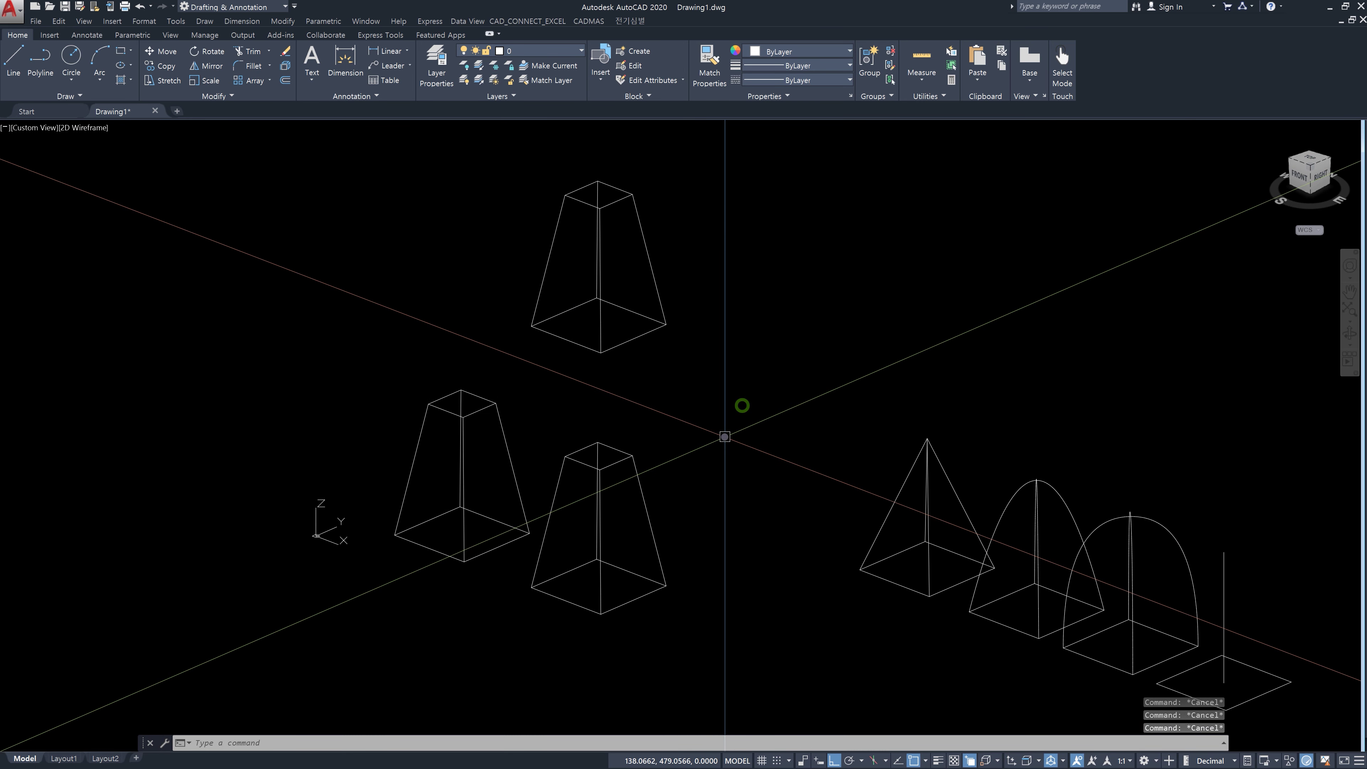
Step: Start a loft and join the four top edges of the lower tapered solid into the first cross section
{"action": "type", "text": "loft"}
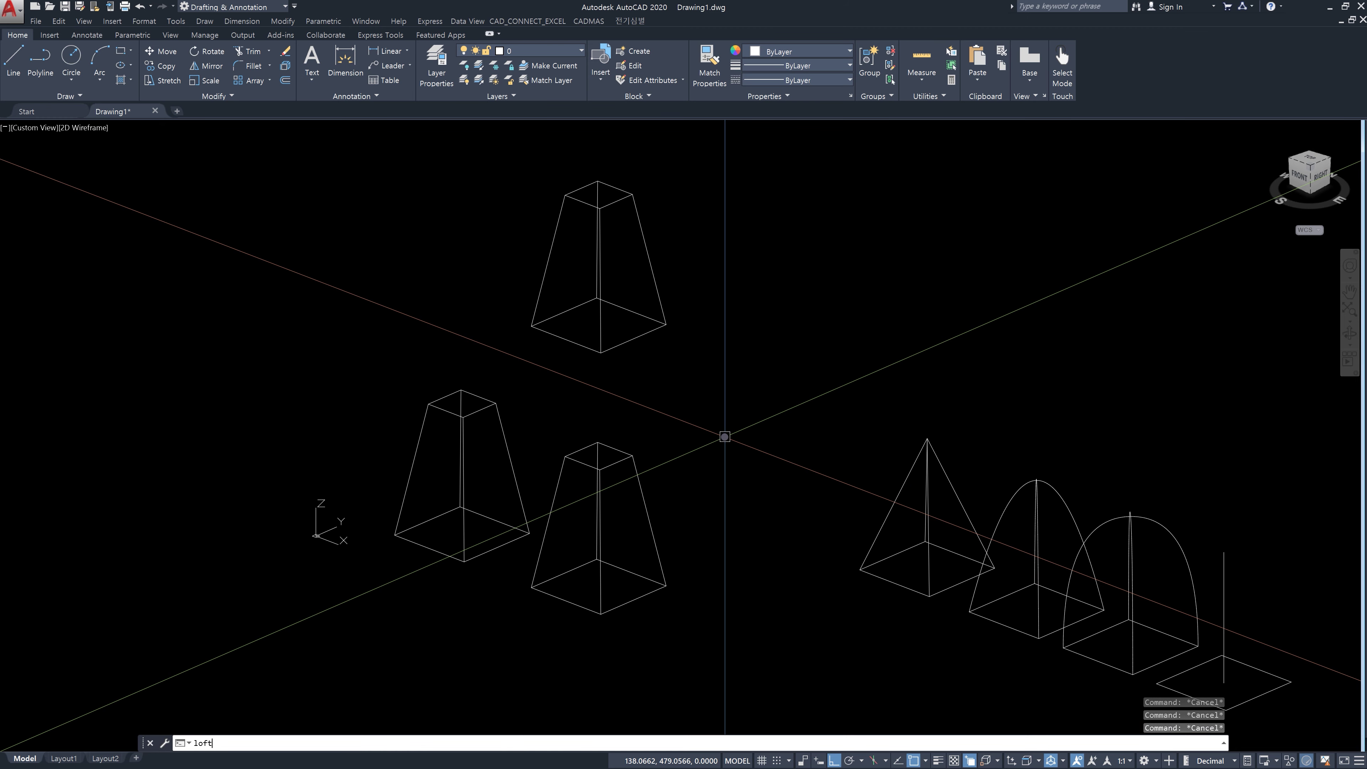
{"action": "key", "text": "Return"}
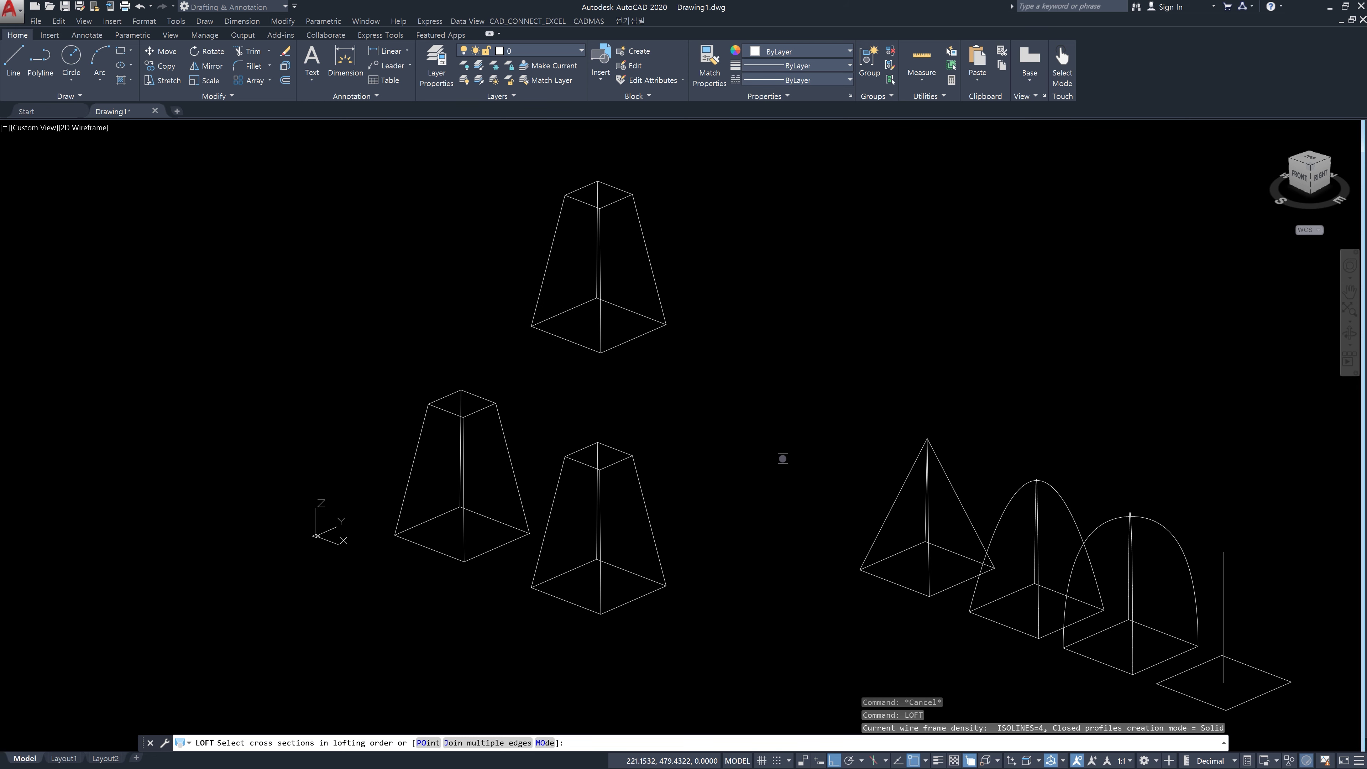
{"action": "scroll", "coordinate": [643, 473], "scroll_direction": "up", "scroll_amount": 2}
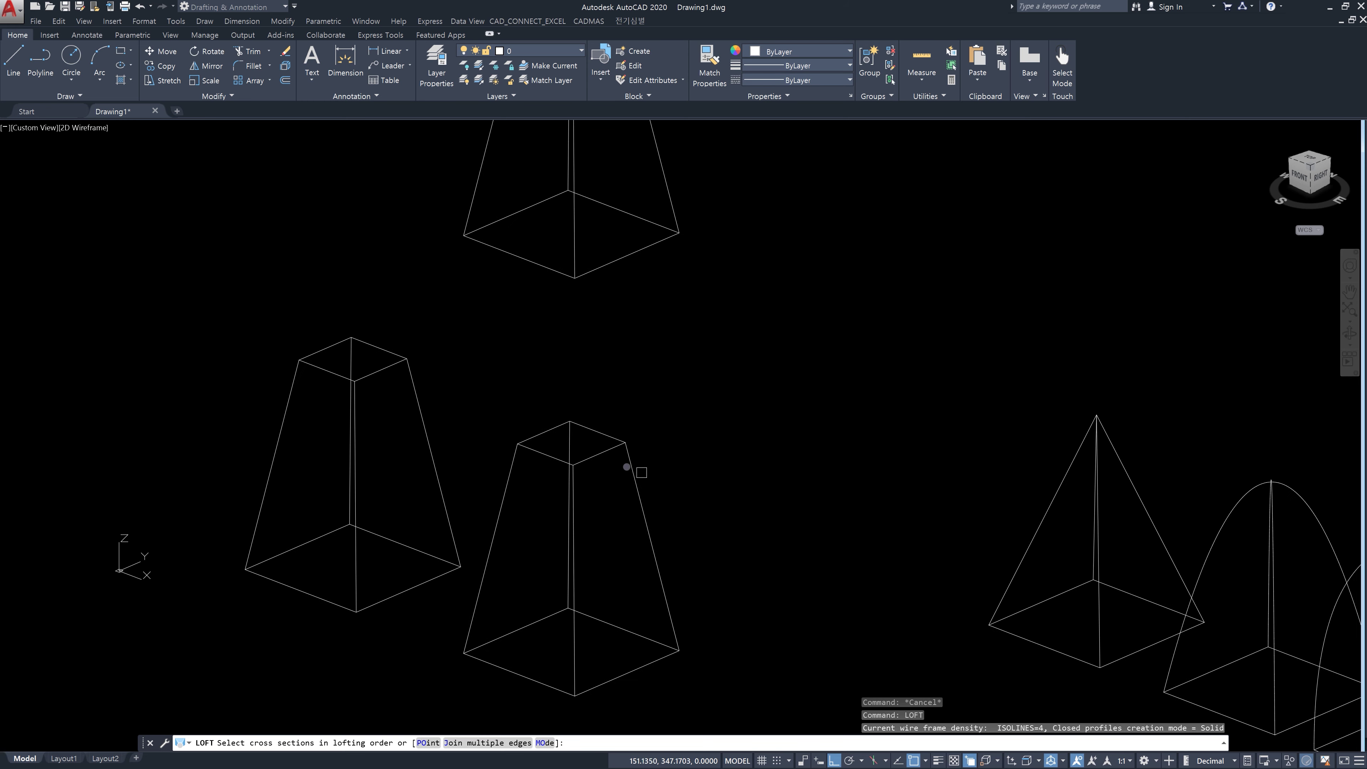
{"action": "middle_click_drag", "start_coordinate": [616, 476], "coordinate": [589, 471], "text": "shift"}
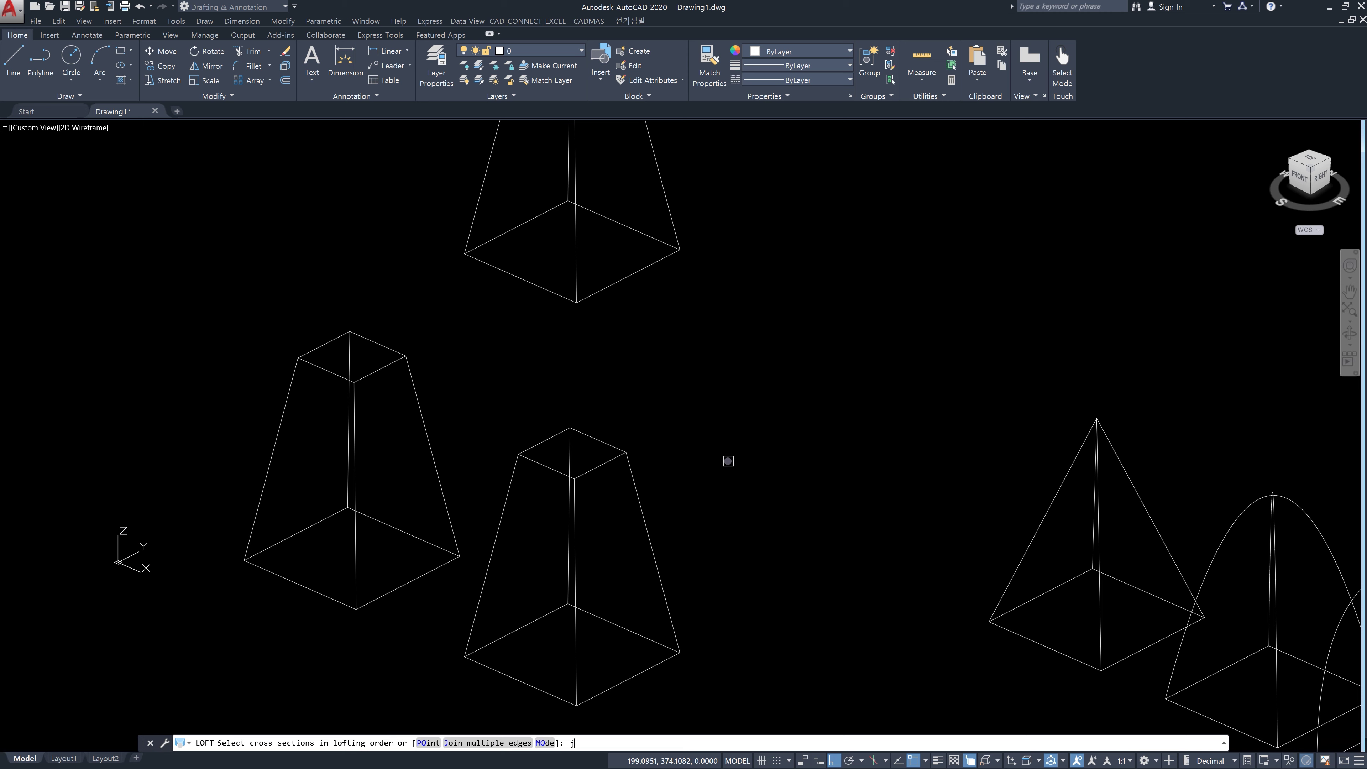
{"action": "key", "text": "Return"}
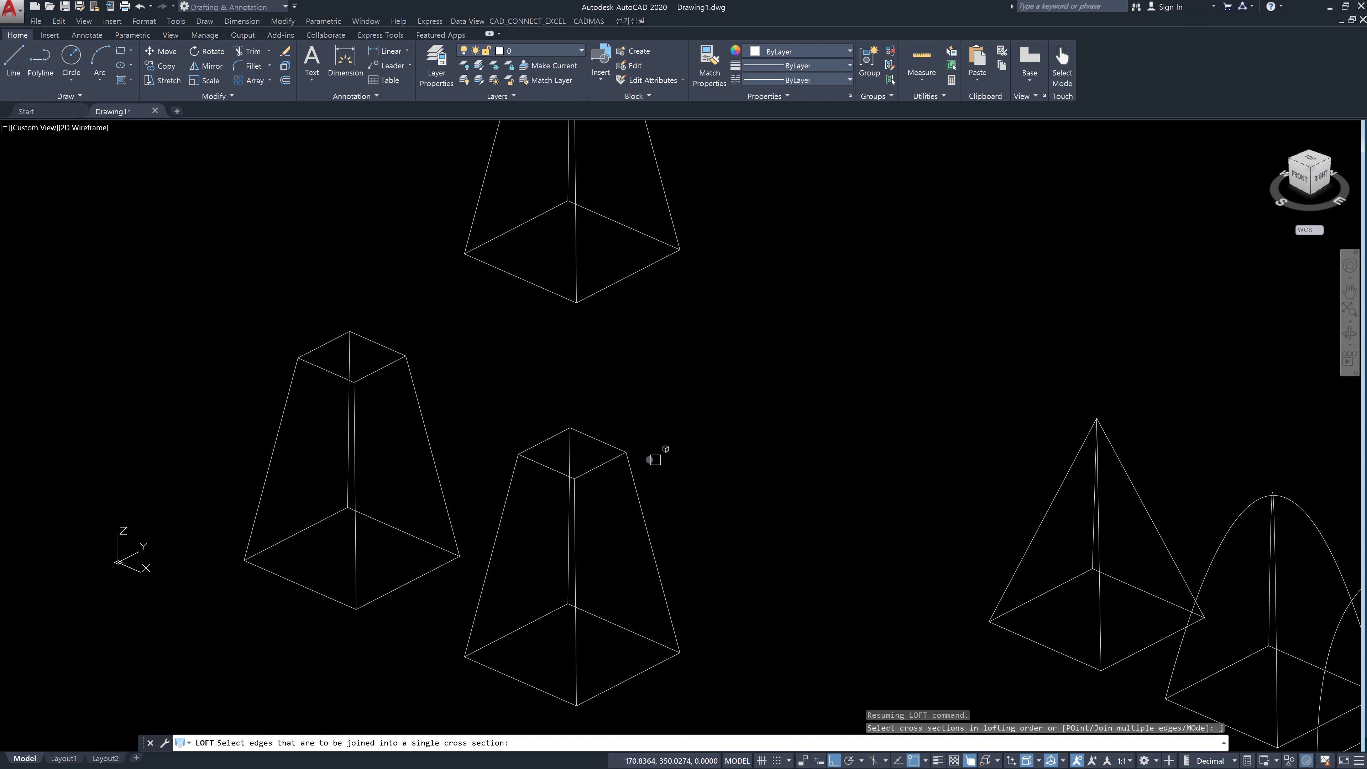
{"action": "left_click", "coordinate": [601, 467]}
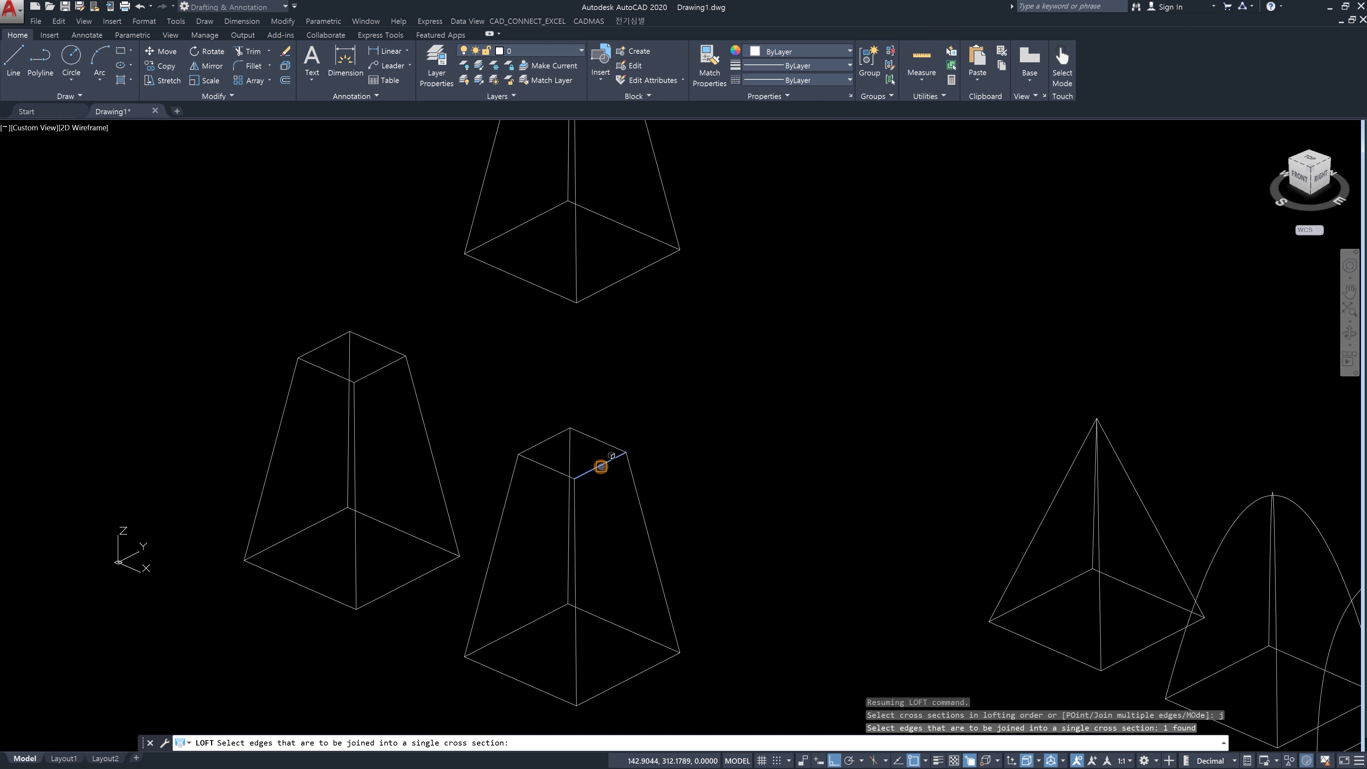
{"action": "left_click", "coordinate": [608, 445]}
{"action": "left_click", "coordinate": [544, 441]}
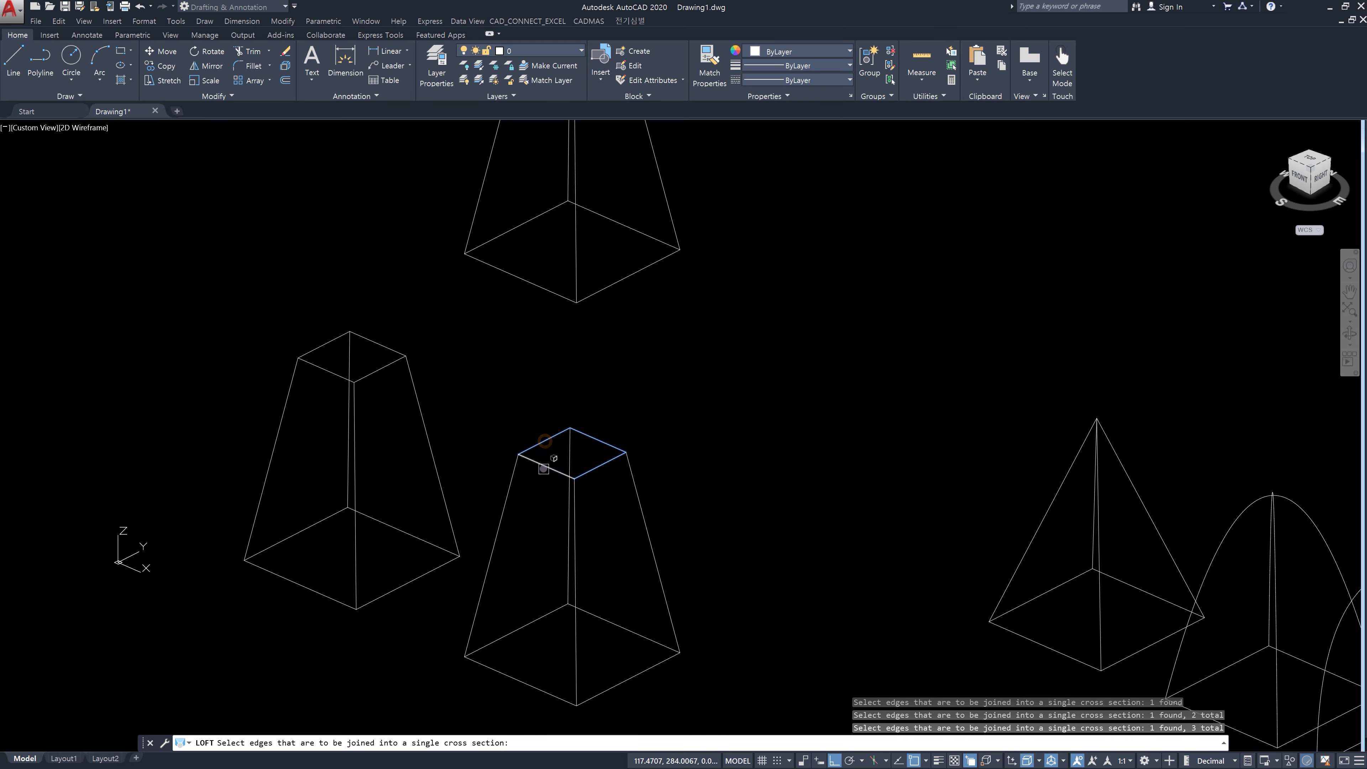
{"action": "left_click", "coordinate": [543, 468]}
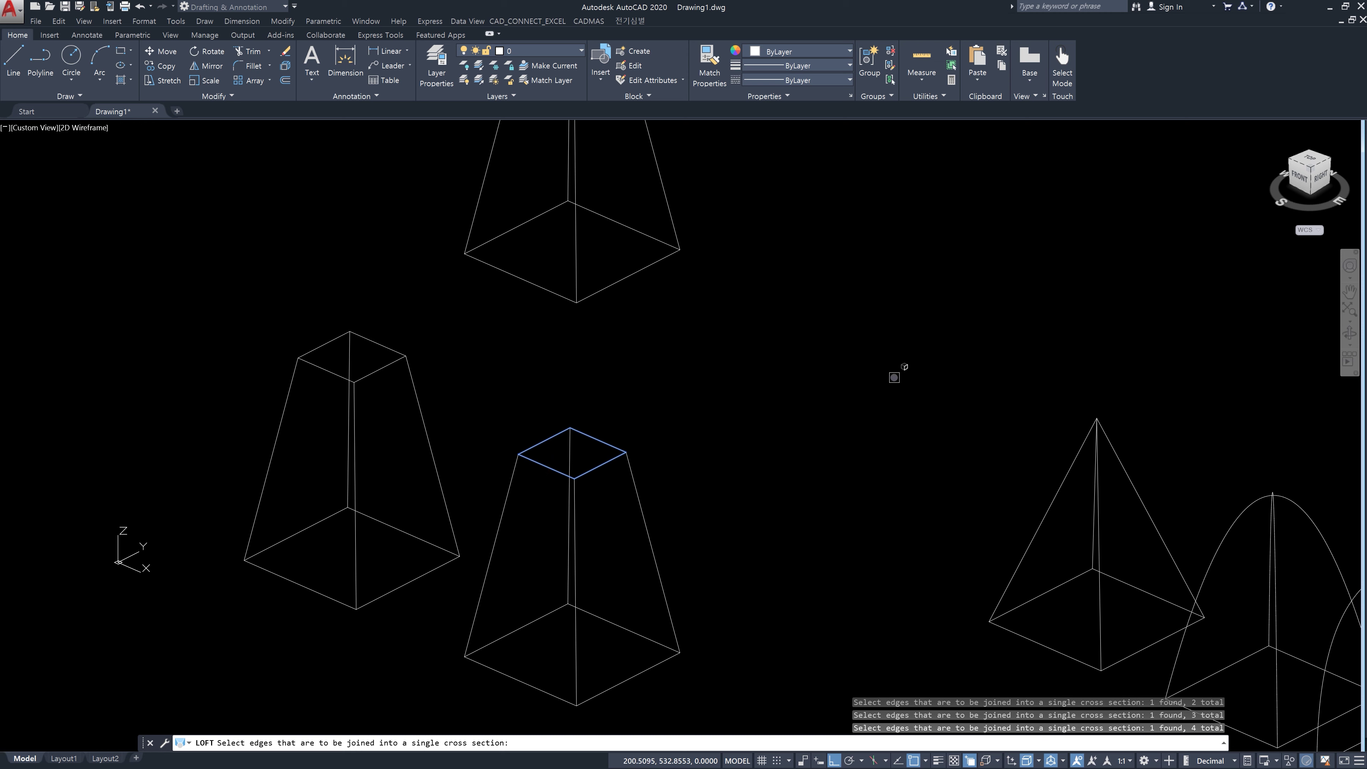
{"action": "key", "text": "Return"}
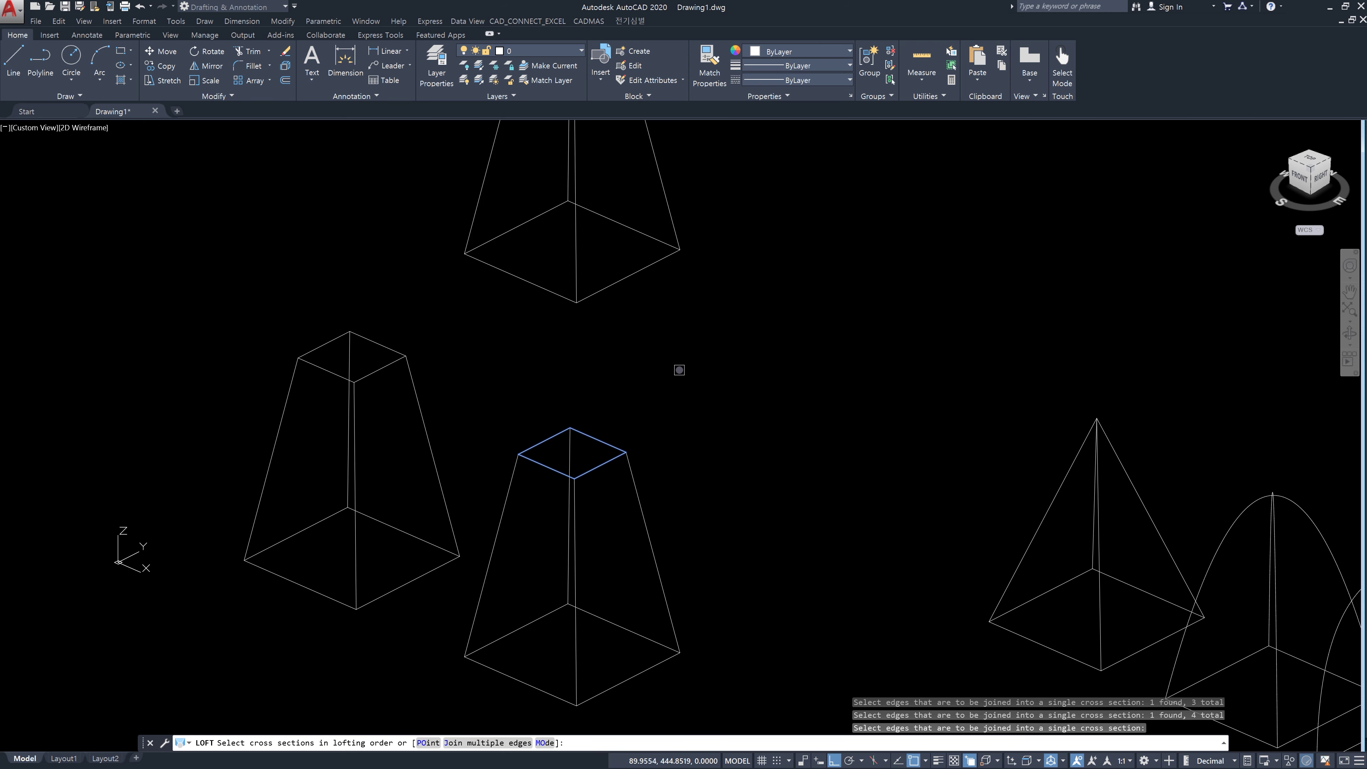
Step: Join the four base edges of the upper tapered solid into the second cross section, preview the loft, and cancel it
{"action": "type", "text": "j"}
{"action": "key", "text": "Return"}
{"action": "left_click", "coordinate": [660, 260]}
{"action": "left_click", "coordinate": [657, 240]}
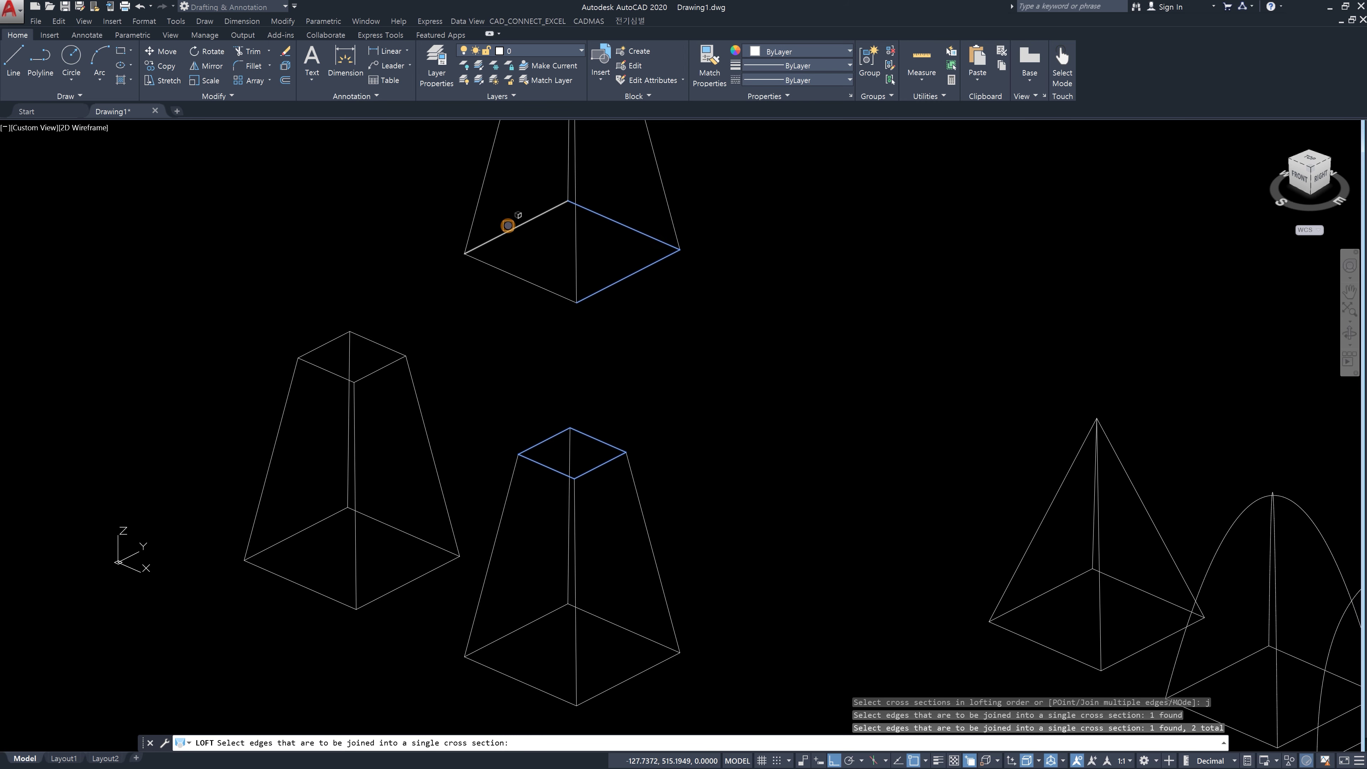
{"action": "left_click", "coordinate": [508, 231]}
{"action": "left_click", "coordinate": [508, 271]}
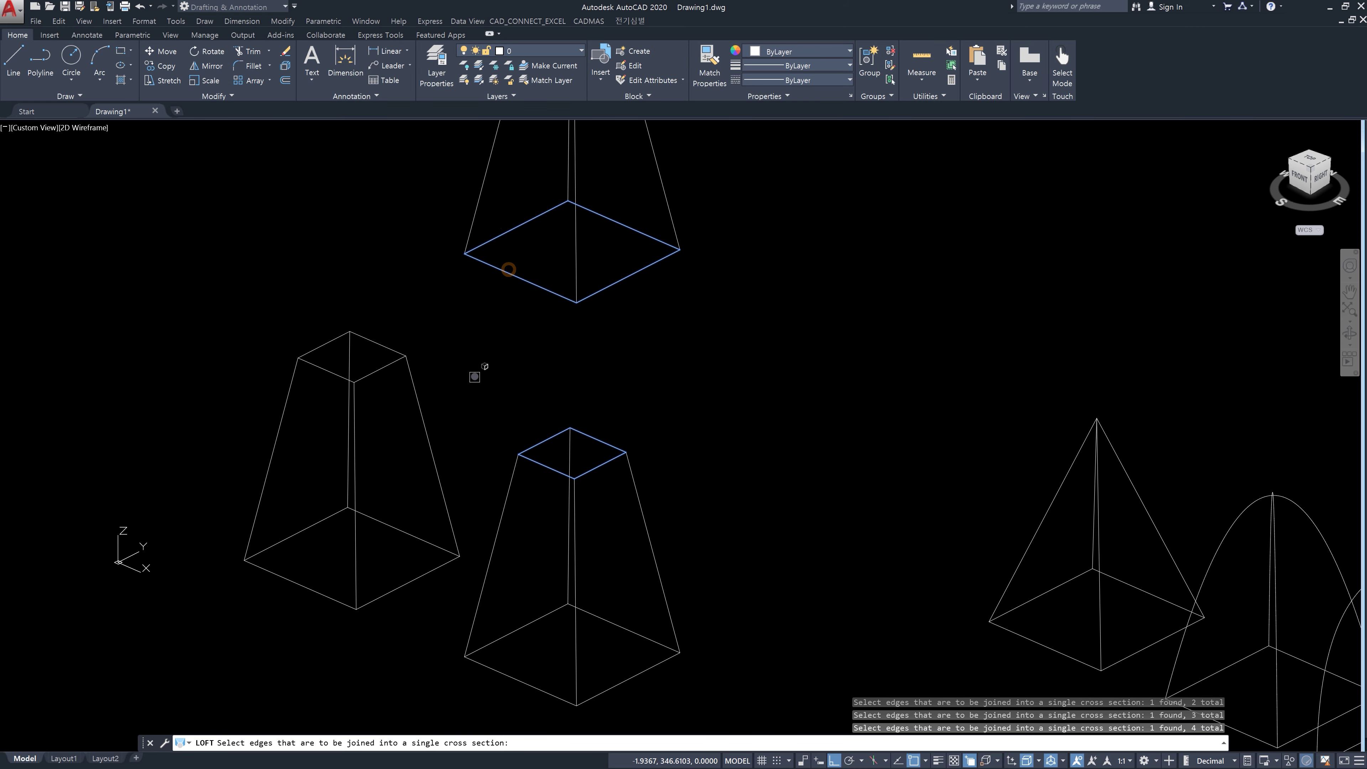
{"action": "key", "text": "Return"}
{"action": "key", "text": "Return"}
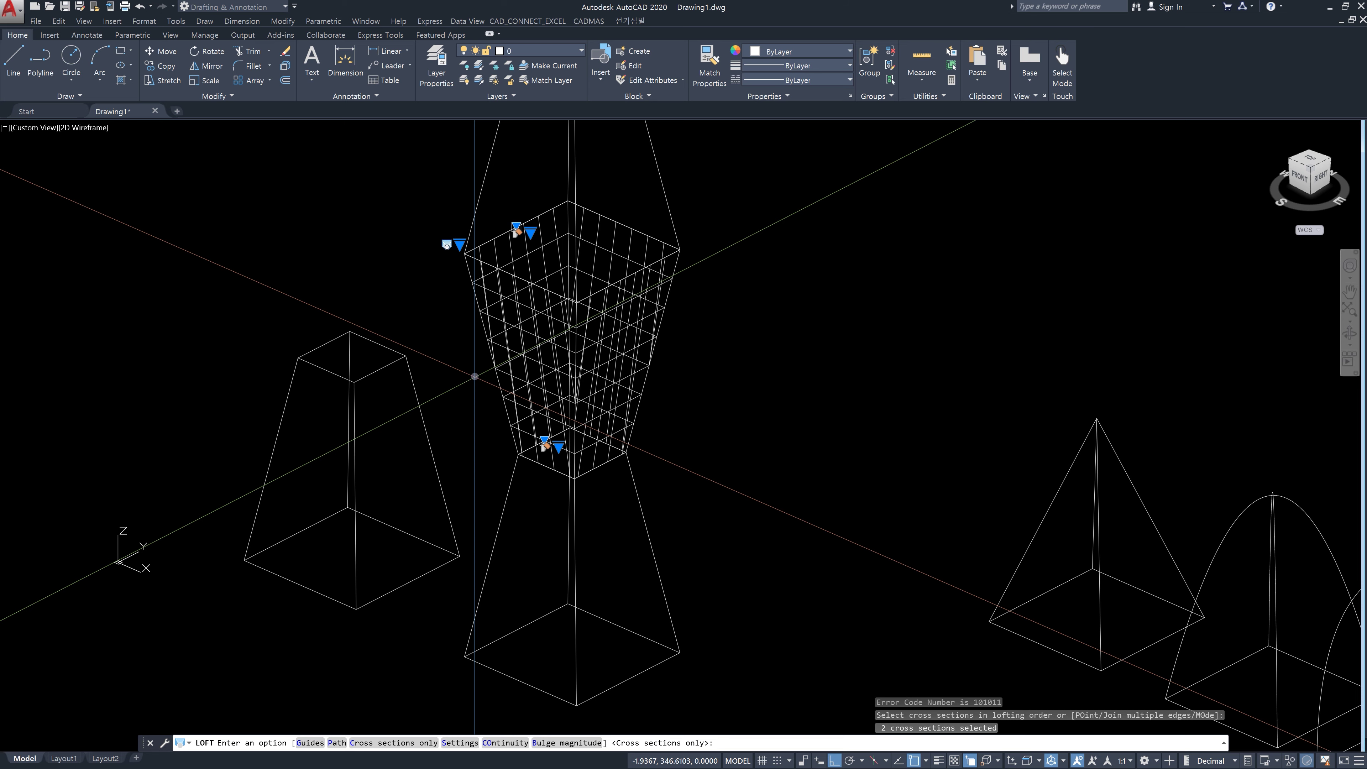
{"action": "middle_click_drag", "start_coordinate": [1114, 644], "coordinate": [751, 451]}
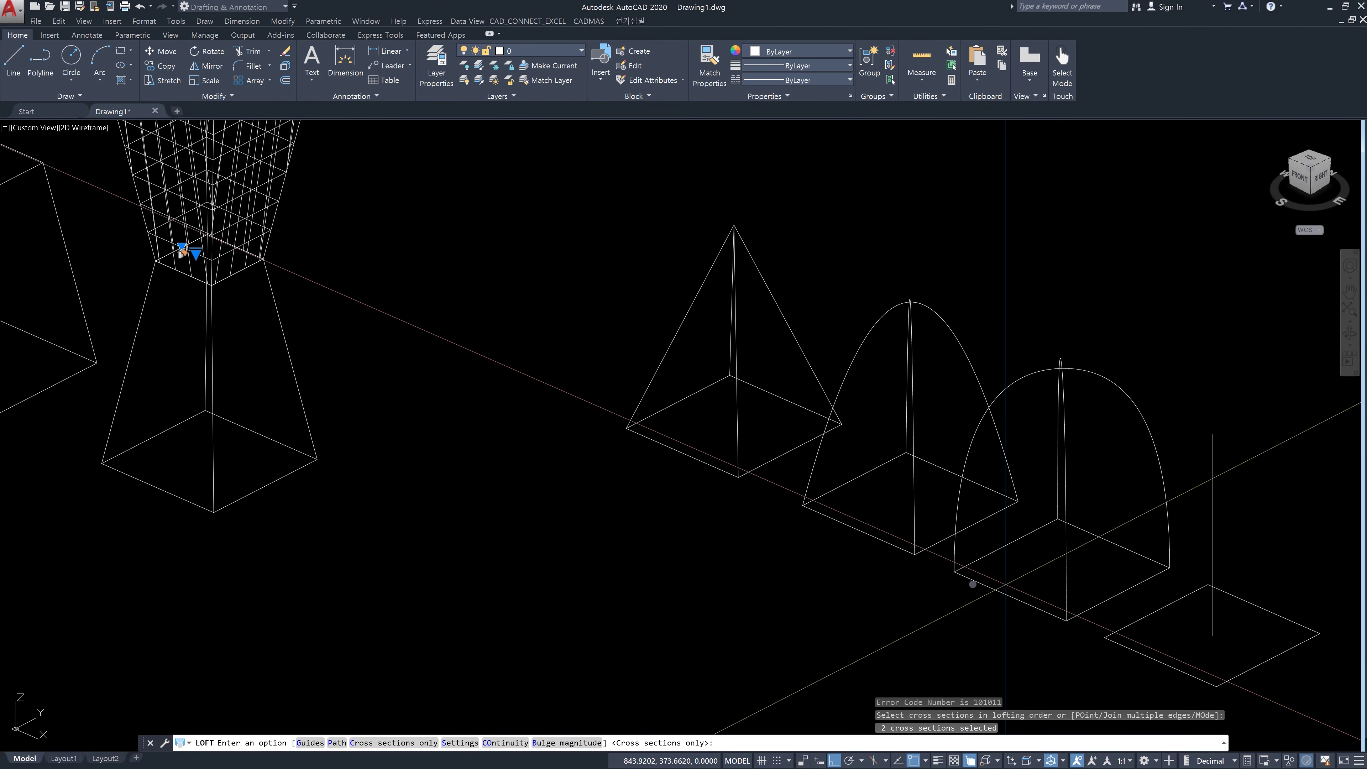
{"action": "middle_click_drag", "start_coordinate": [709, 524], "coordinate": [751, 565]}
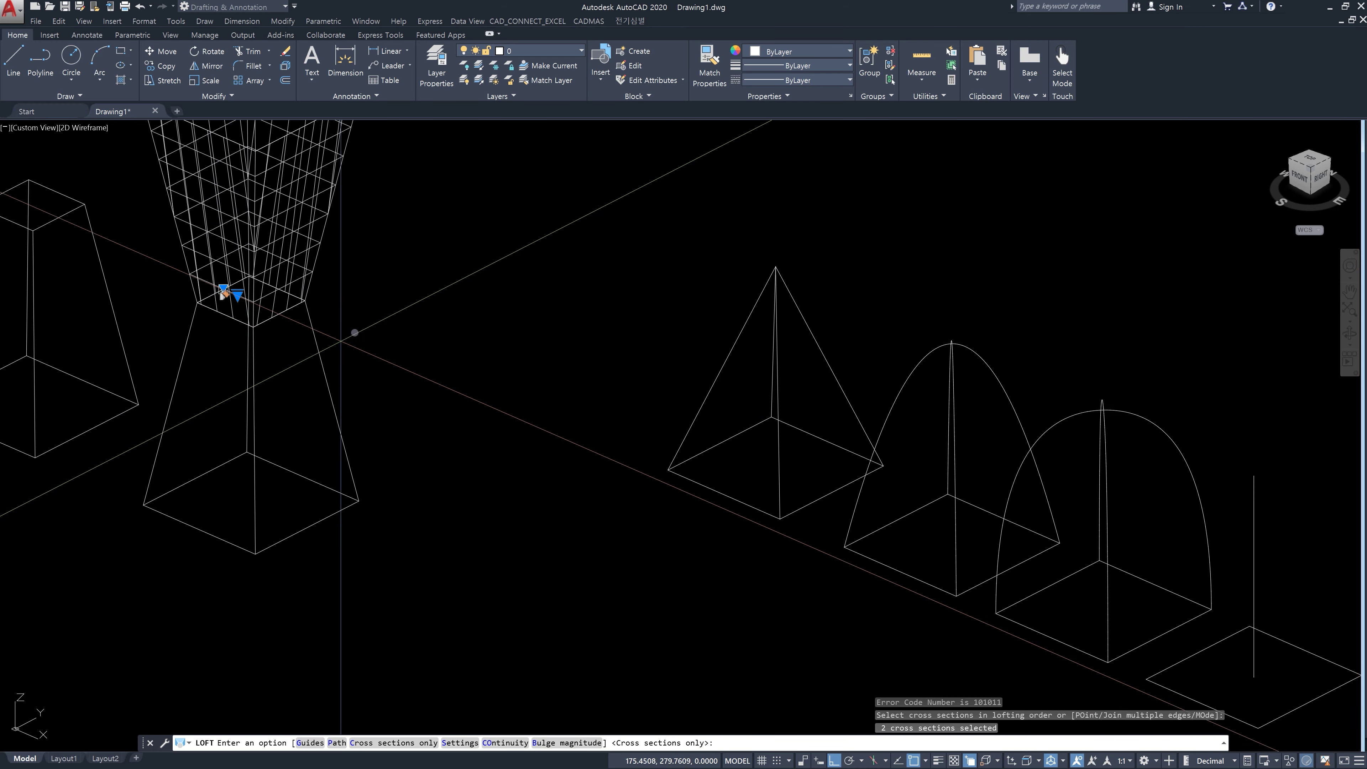
{"action": "mouse_move", "coordinate": [373, 263]}
{"action": "middle_mouse_down"}
{"action": "mouse_move", "coordinate": [379, 409]}
{"action": "mouse_move", "coordinate": [406, 457]}
{"action": "middle_mouse_up"}
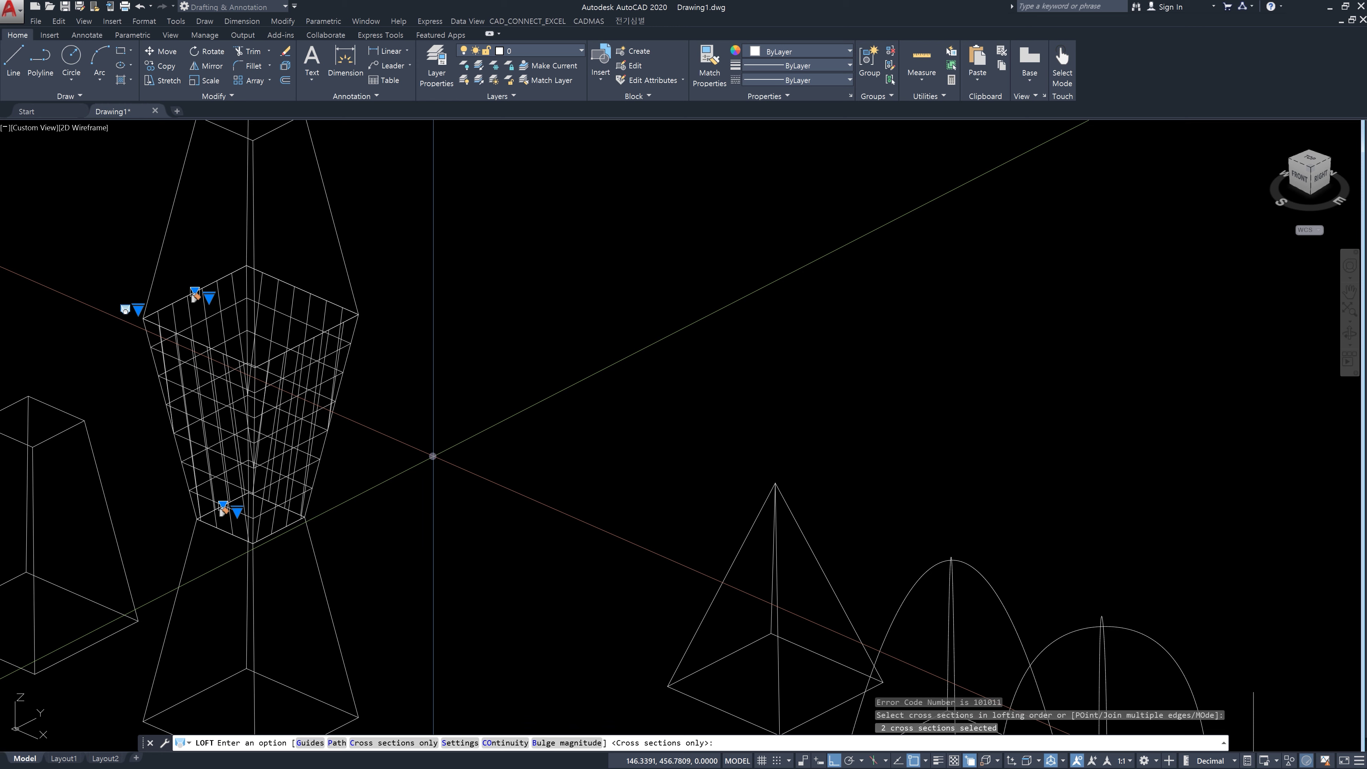
{"action": "key", "text": "Escape"}
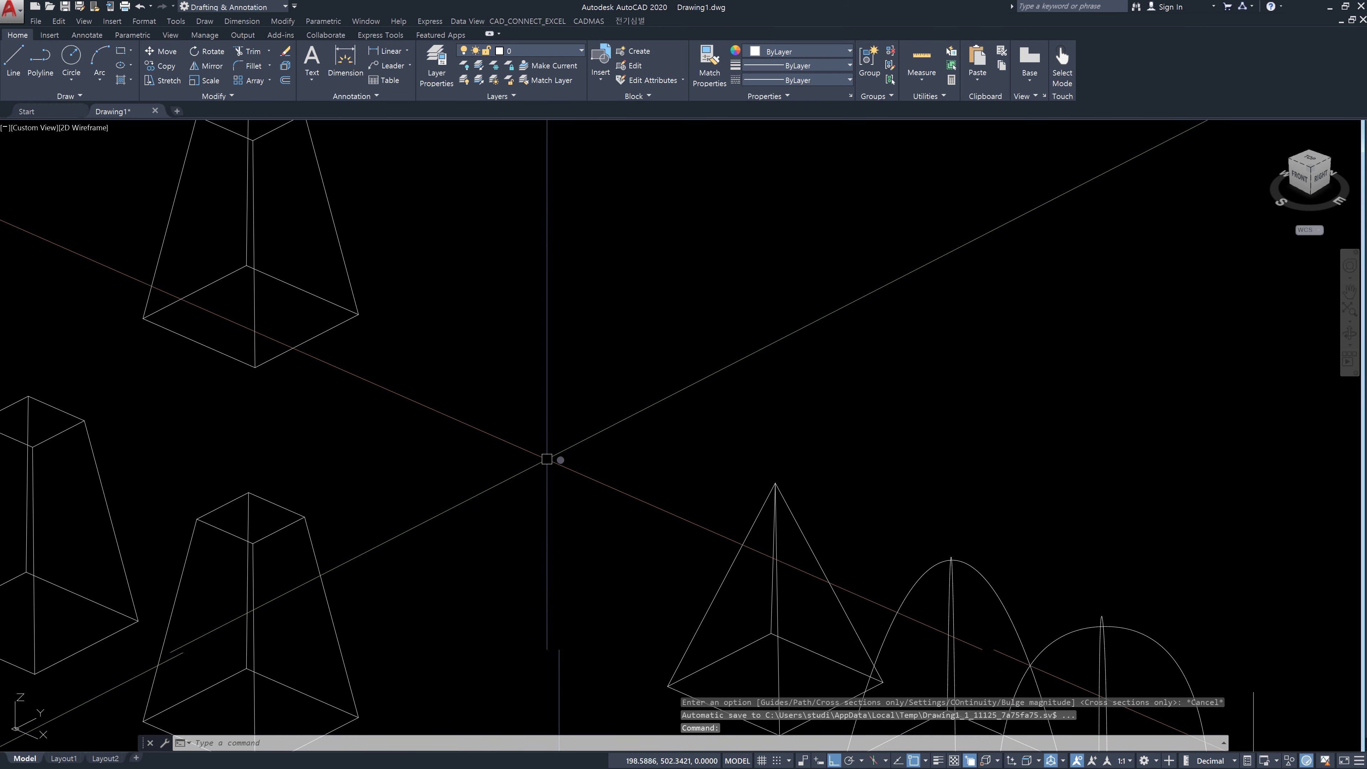
Step: Start a loft with the Solid closed-profile mode, pick the square with the vertical line as a cross section, and cancel the command
{"action": "scroll", "coordinate": [588, 474], "scroll_direction": "down", "scroll_amount": 3}
{"action": "middle_click_drag", "start_coordinate": [588, 474], "coordinate": [661, 386]}
{"action": "scroll", "coordinate": [635, 409], "scroll_direction": "up", "scroll_amount": 3}
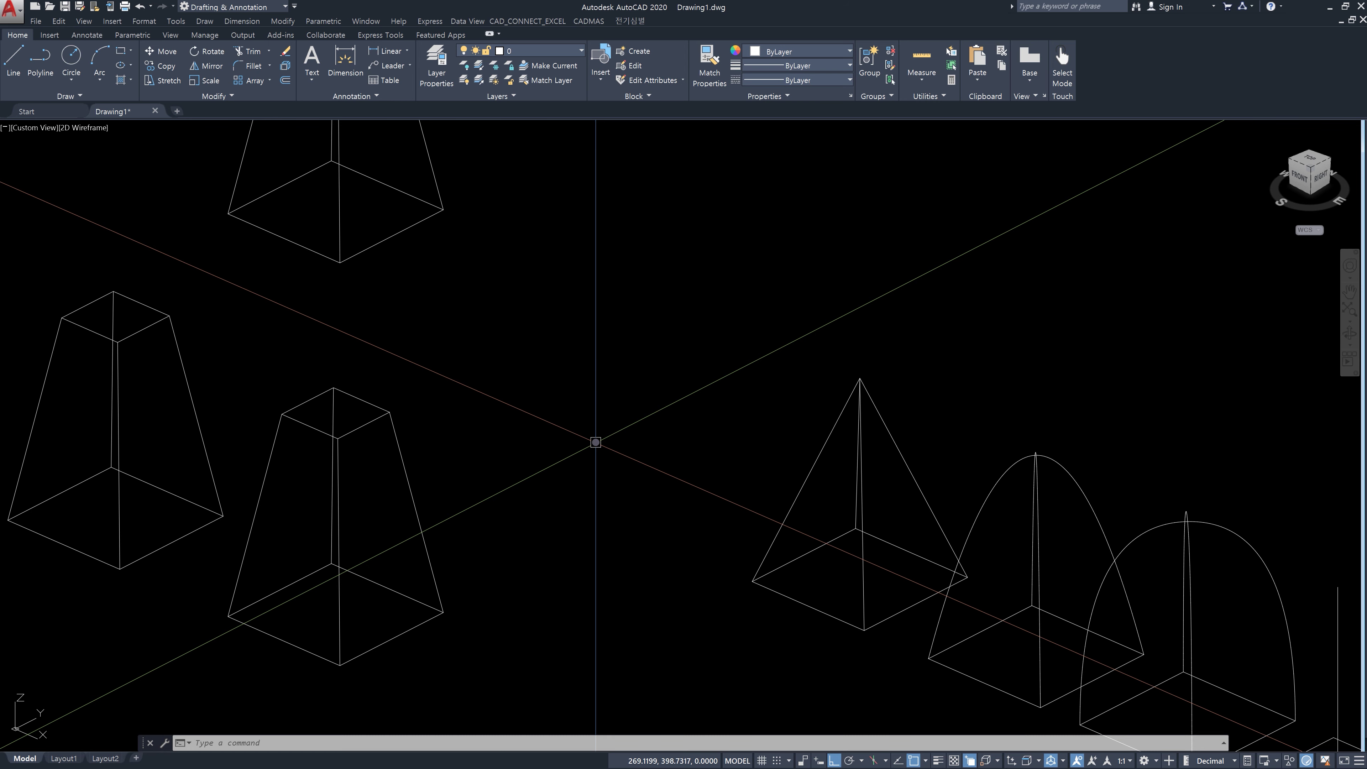
{"action": "middle_click_drag", "start_coordinate": [932, 521], "coordinate": [554, 363]}
{"action": "middle_click_drag", "start_coordinate": [893, 552], "coordinate": [871, 543]}
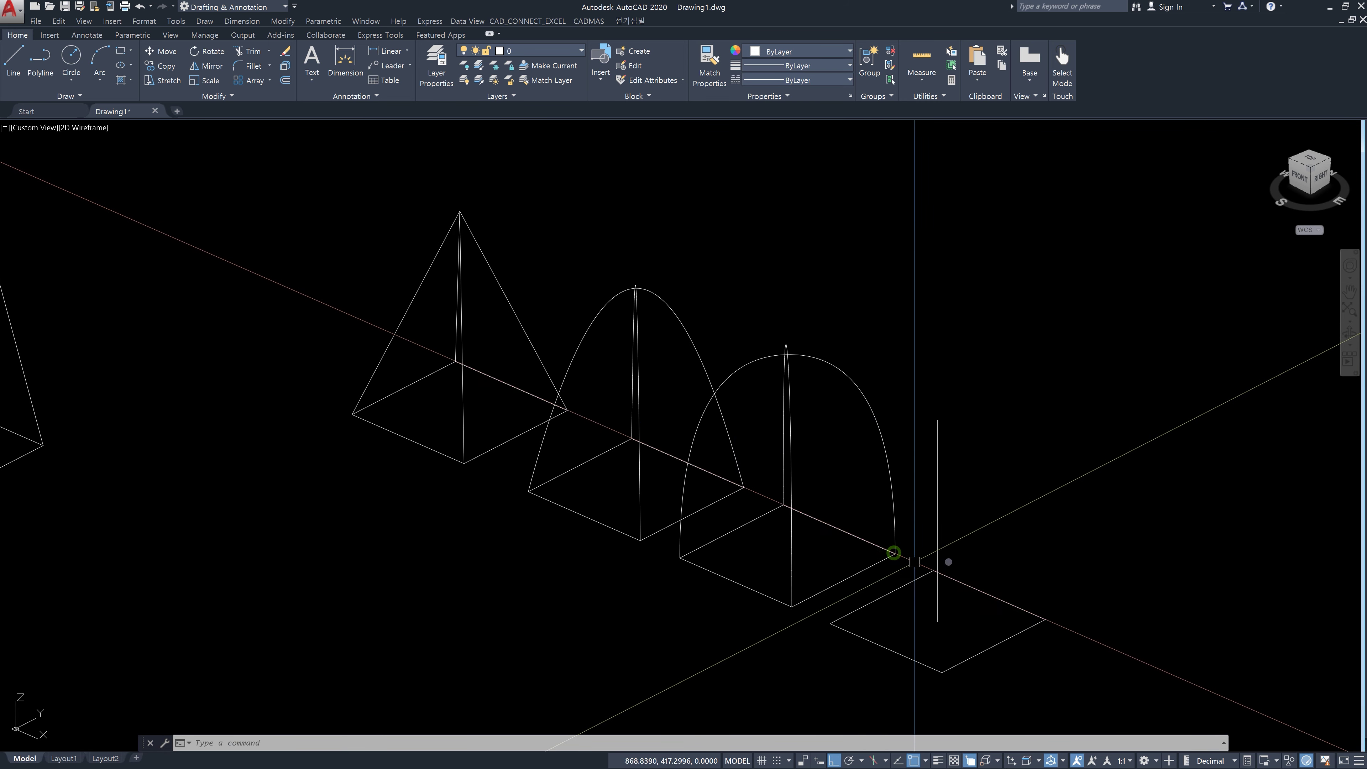
{"action": "type", "text": "loft"}
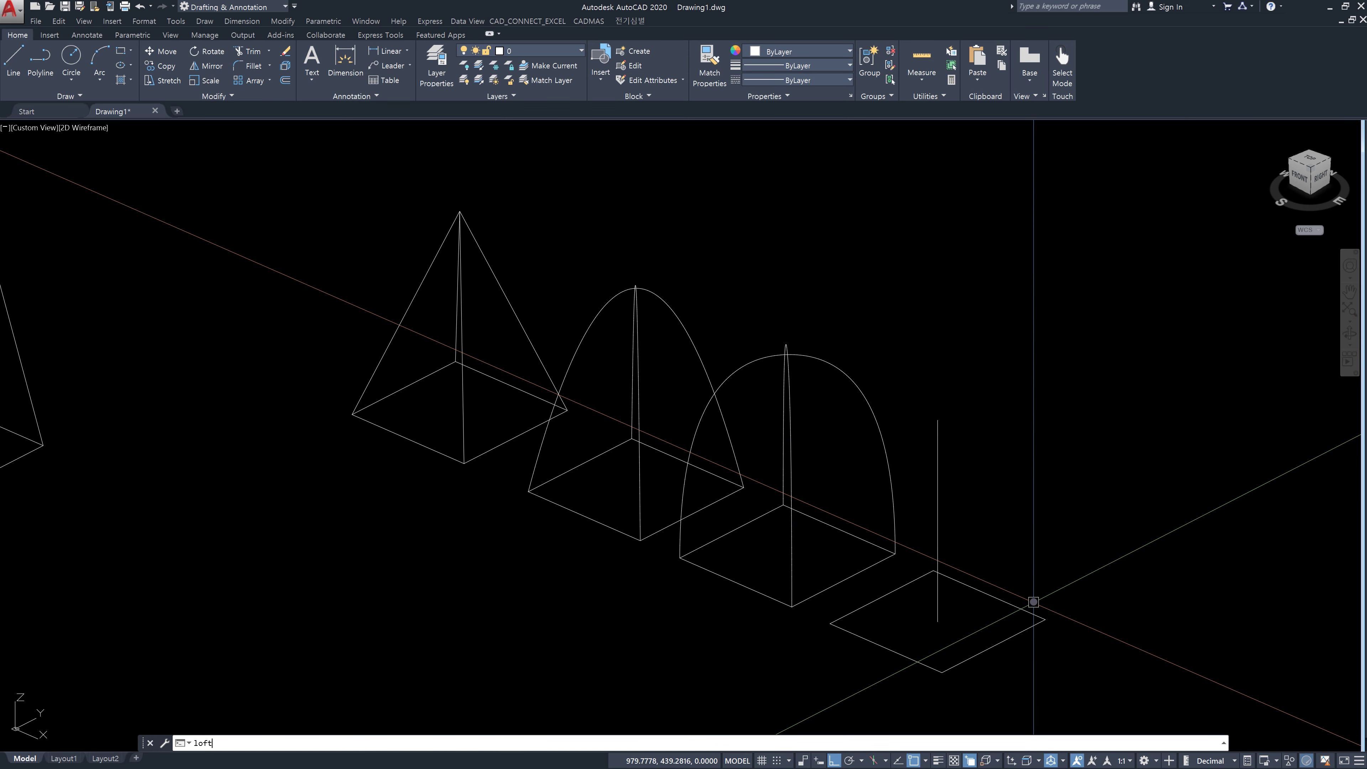
{"action": "key", "text": "Return"}
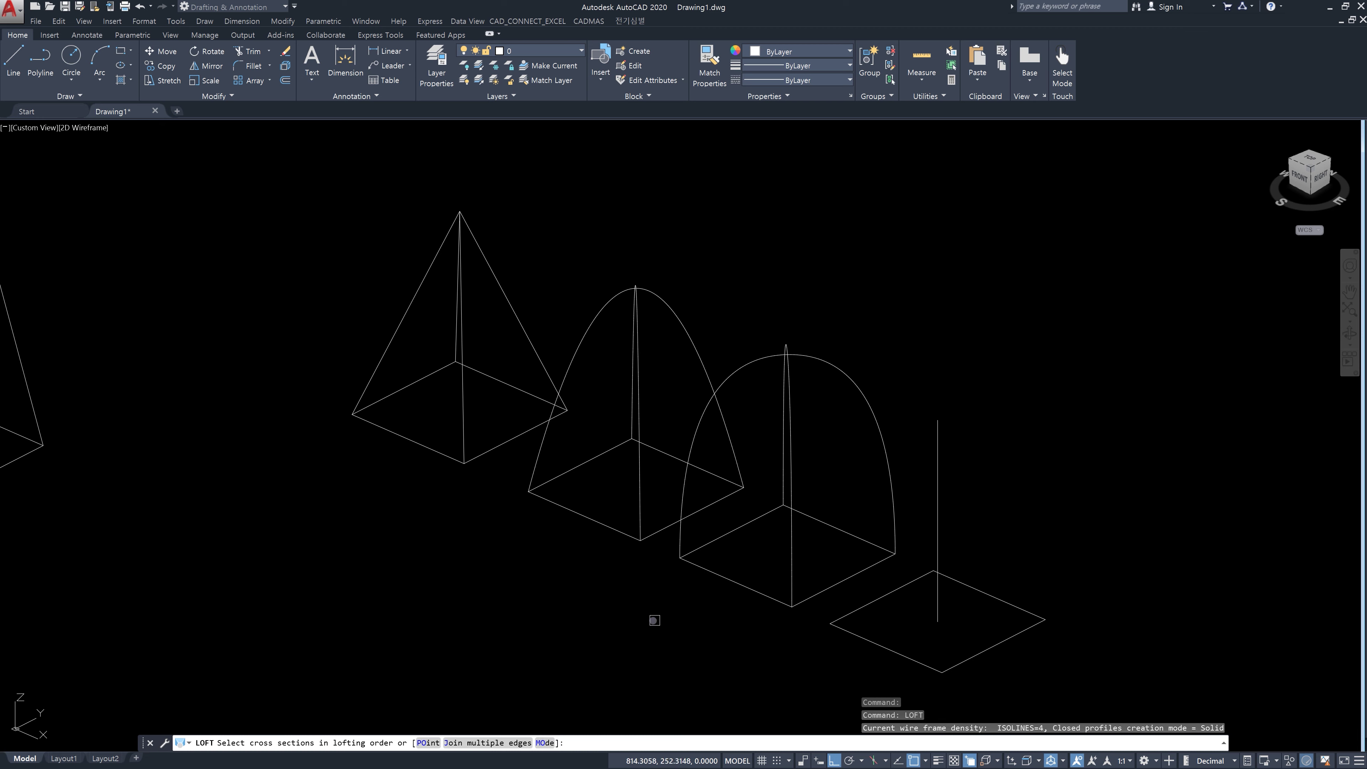
{"action": "type", "text": "mo"}
{"action": "key", "text": "Return"}
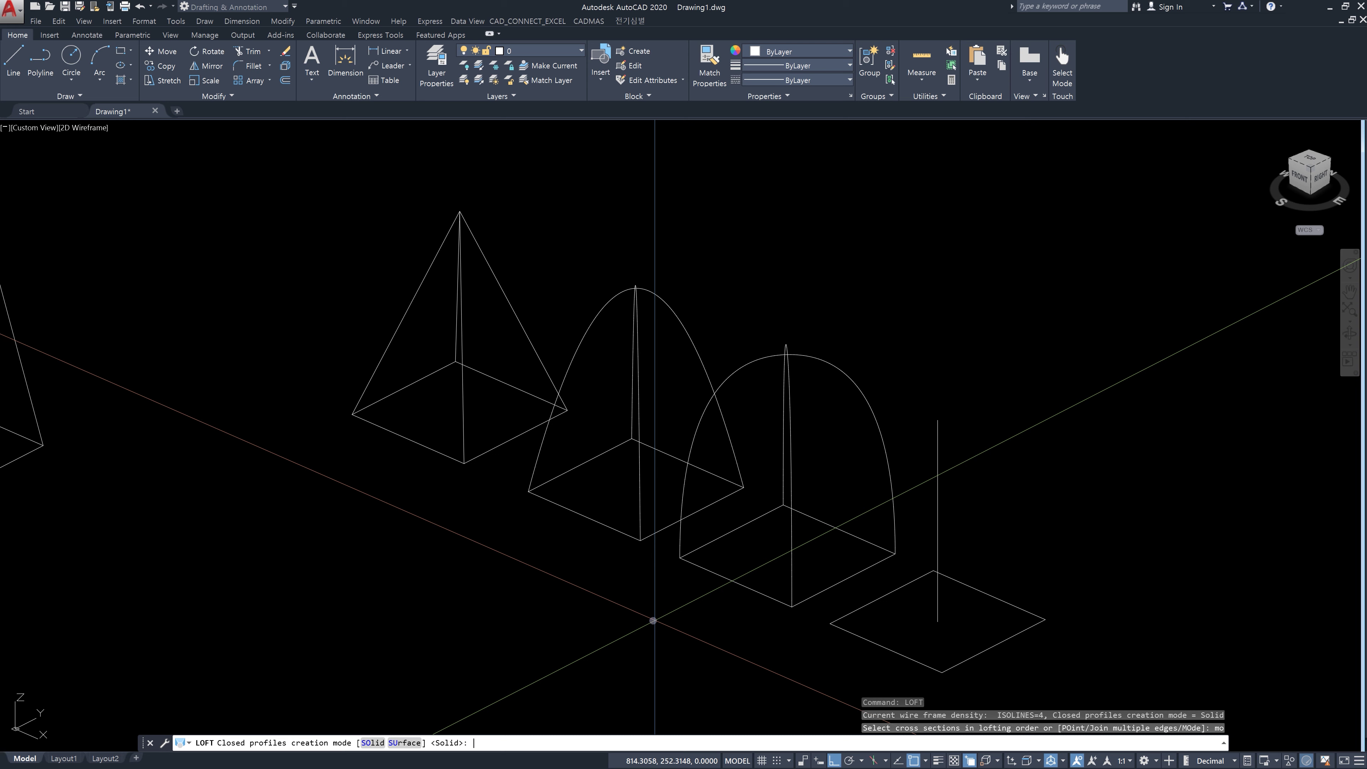
{"action": "key", "text": "Return"}
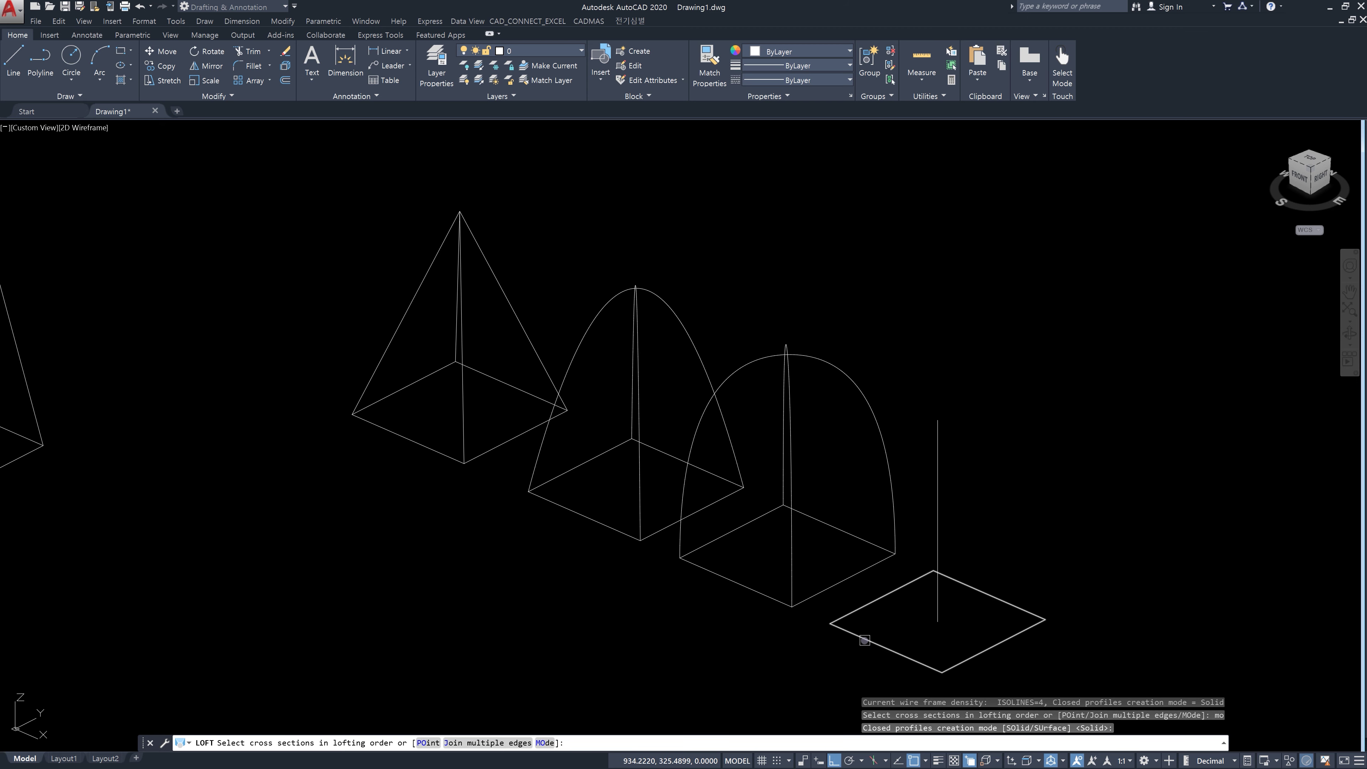
{"action": "left_click", "coordinate": [864, 640]}
{"action": "key", "text": "Escape"}
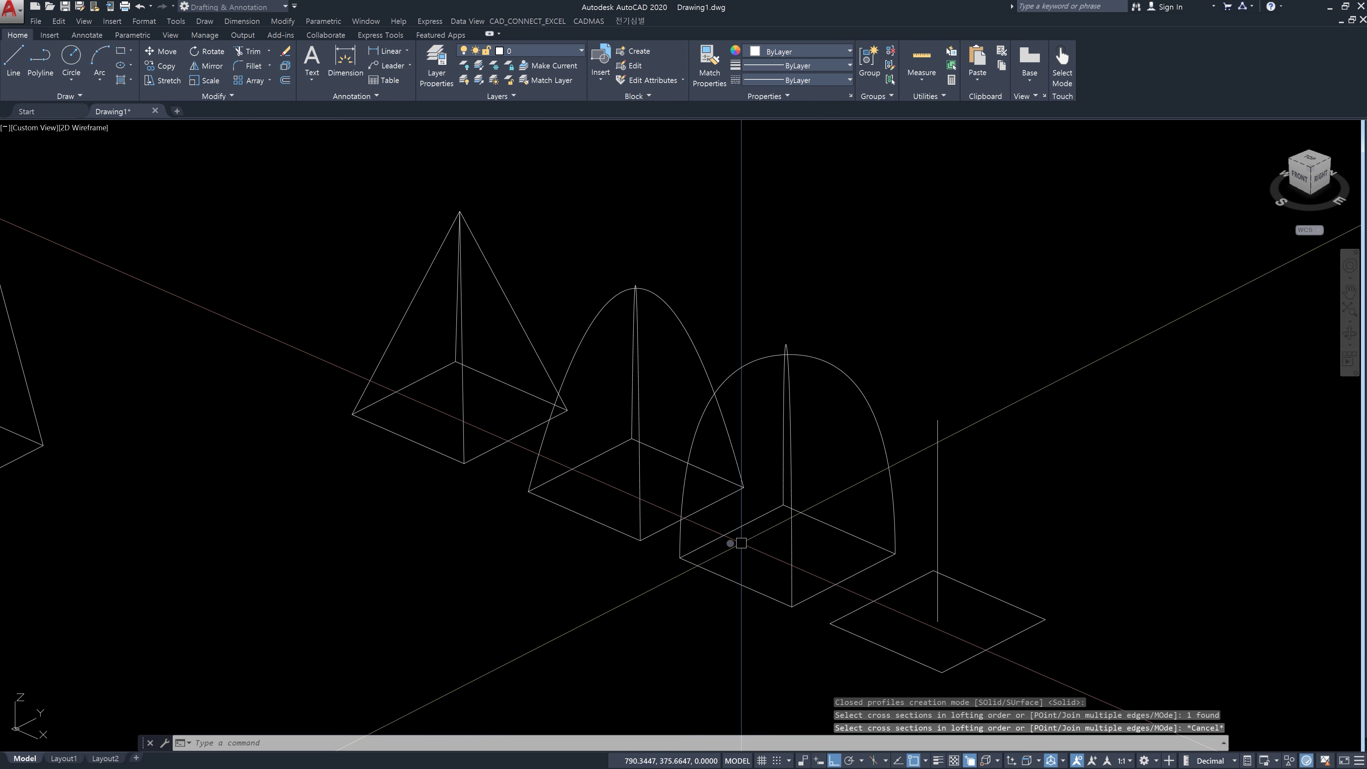
Step: Draw a 100 by 100 square in the empty area between the tapered solids and the pyramid
{"action": "scroll", "coordinate": [543, 406], "scroll_direction": "down", "scroll_amount": 2}
{"action": "middle_click_drag", "start_coordinate": [541, 413], "coordinate": [834, 452]}
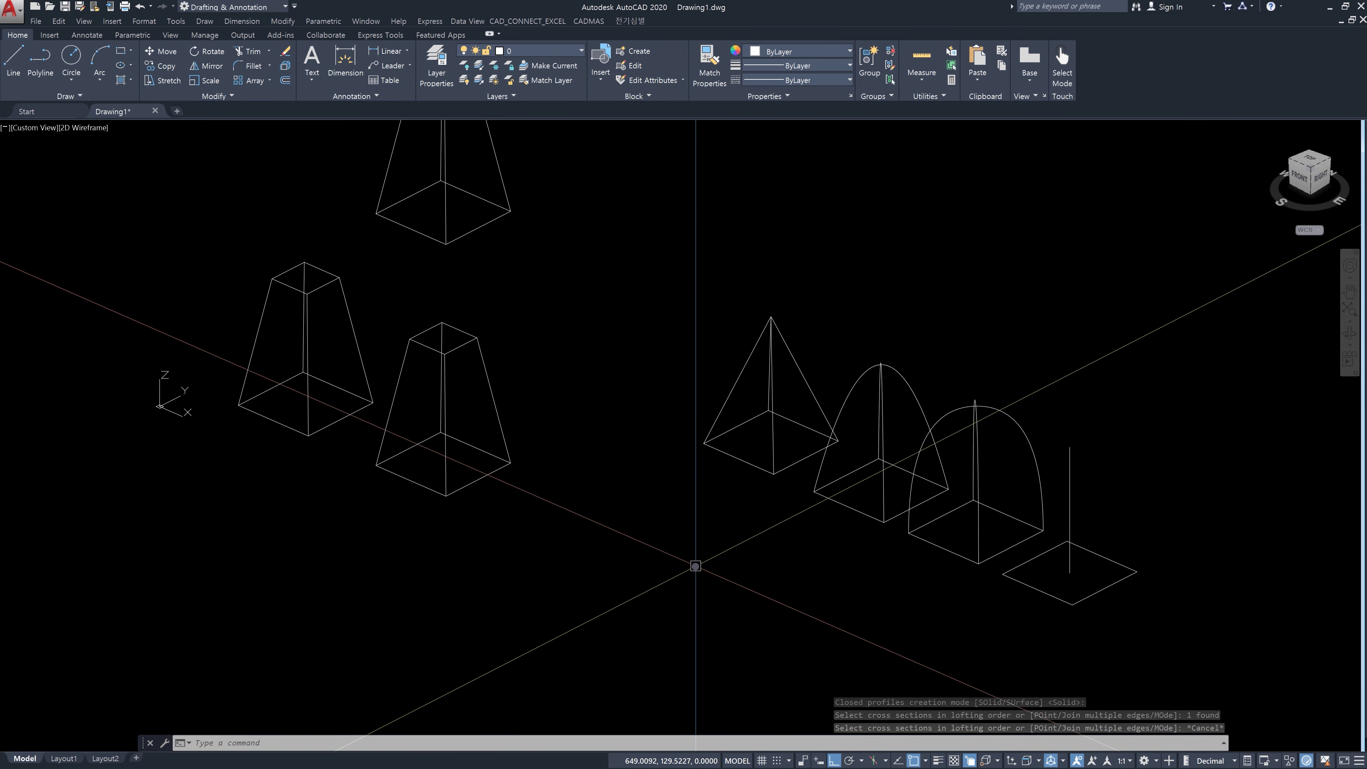
{"action": "middle_click_drag", "start_coordinate": [672, 553], "coordinate": [605, 596]}
{"action": "middle_click_drag", "start_coordinate": [480, 543], "coordinate": [401, 427]}
{"action": "key", "text": "Escape"}
{"action": "key", "text": "Escape"}
{"action": "key", "text": "Escape"}
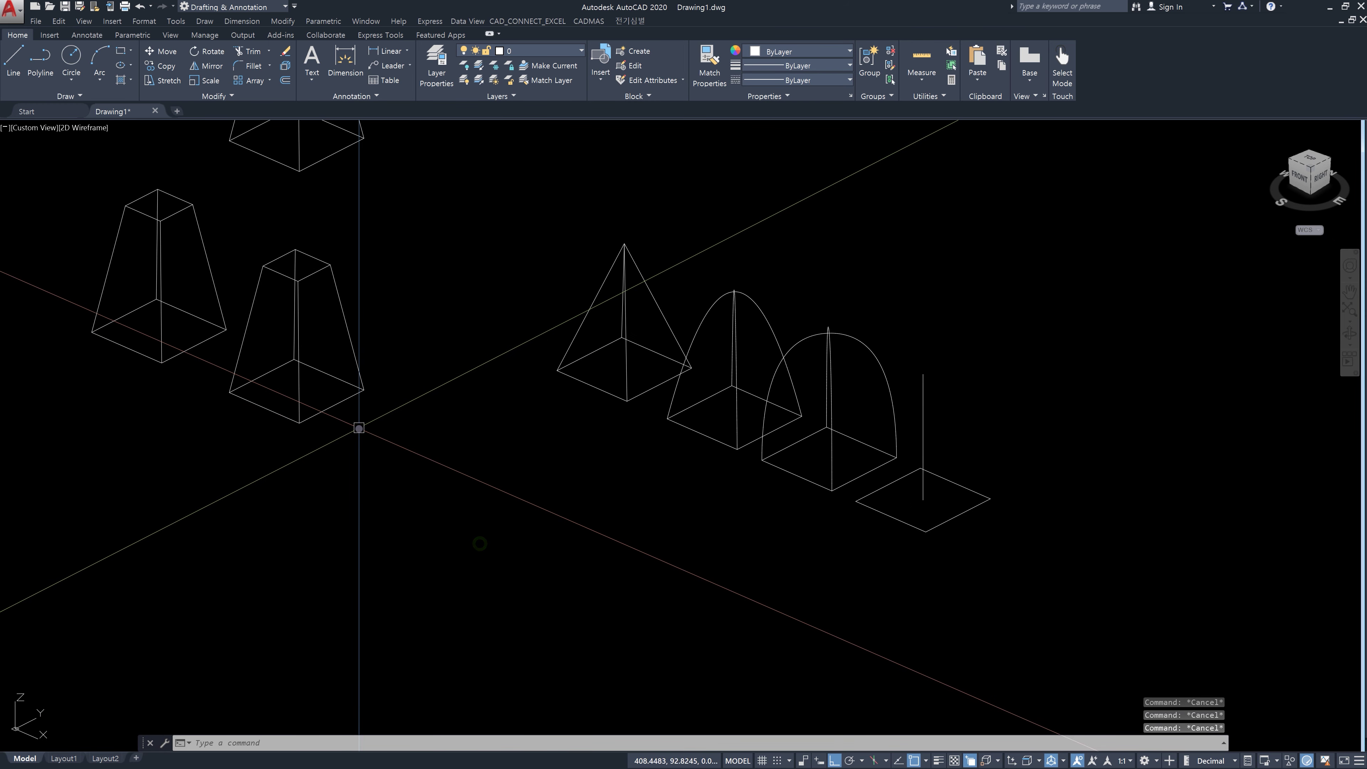
{"action": "type", "text": "rec"}
{"action": "key", "text": "Return"}
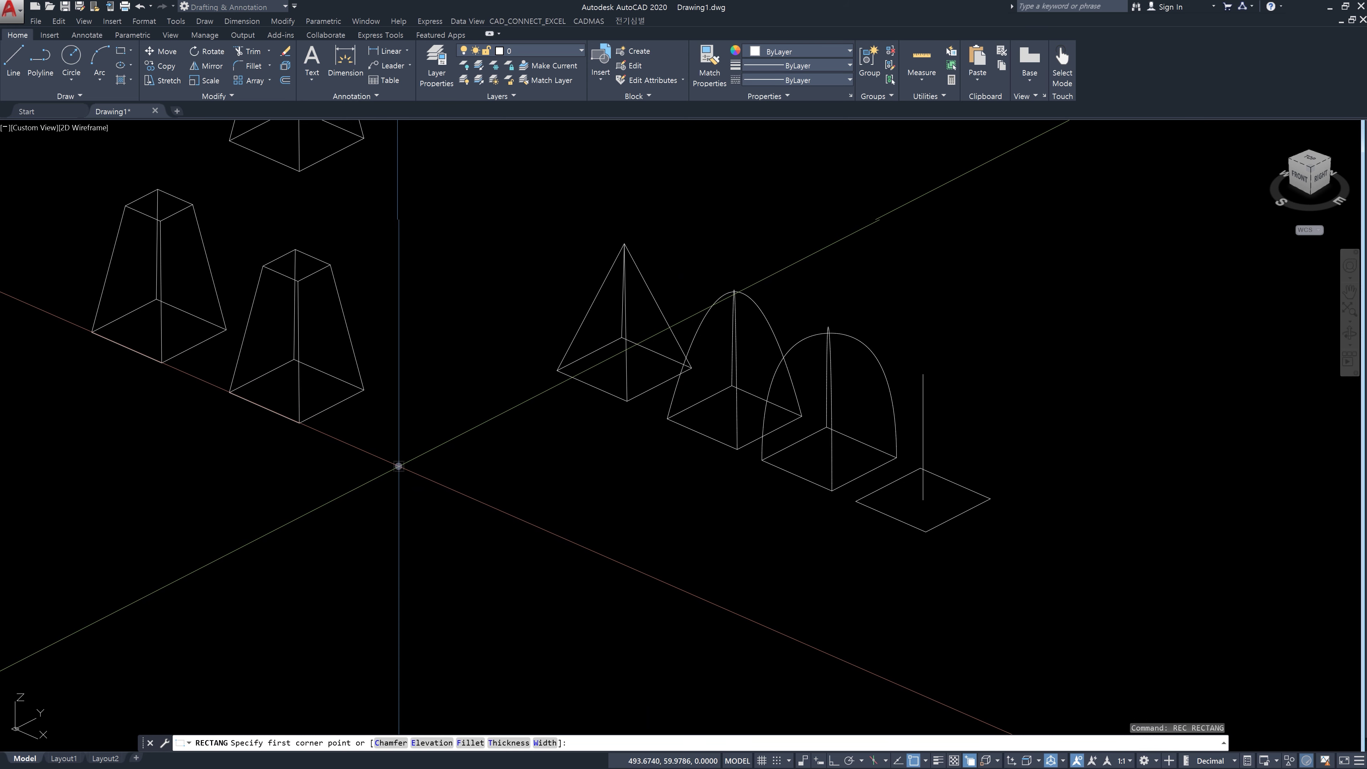
{"action": "left_click", "coordinate": [399, 467]}
{"action": "type", "text": "@"}
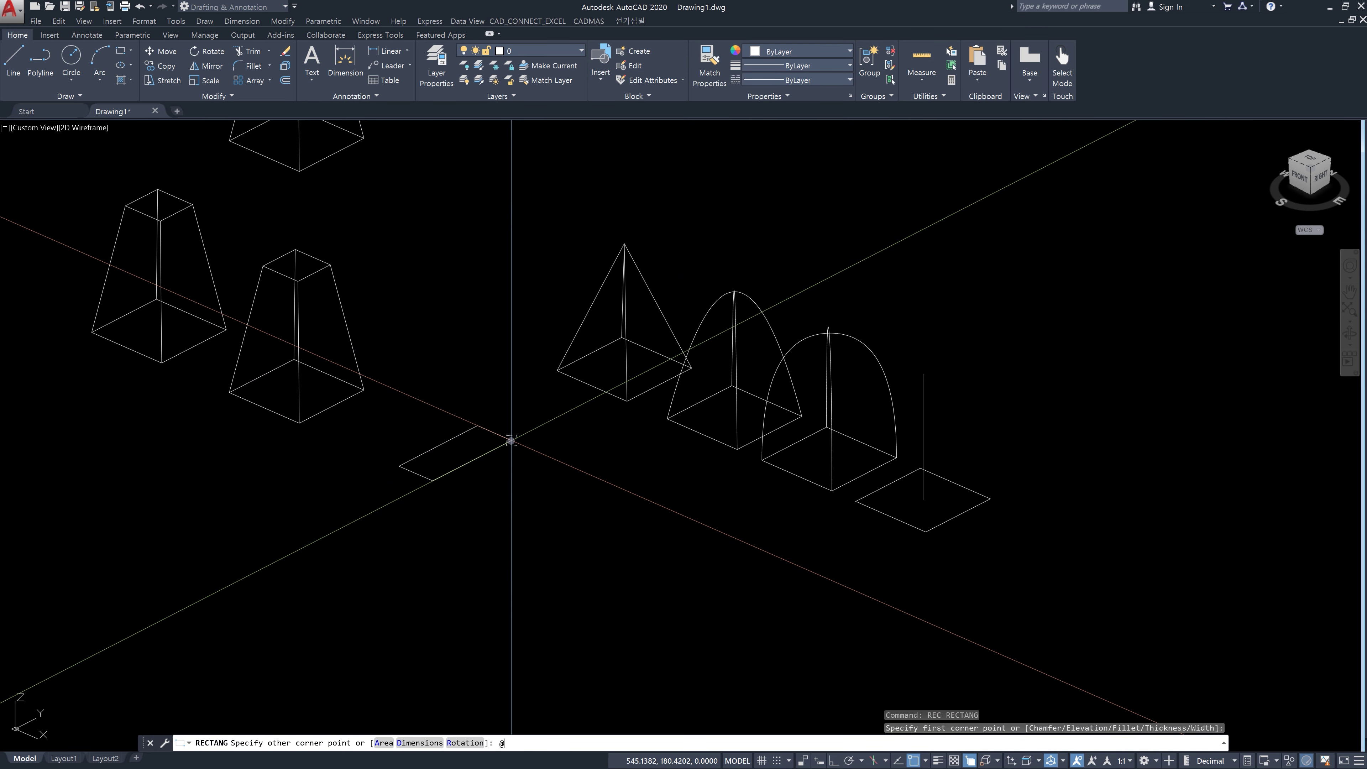
{"action": "type", "text": "100,100"}
{"action": "key", "text": "Return"}
{"action": "key", "text": "Return"}
{"action": "key", "text": "Escape"}
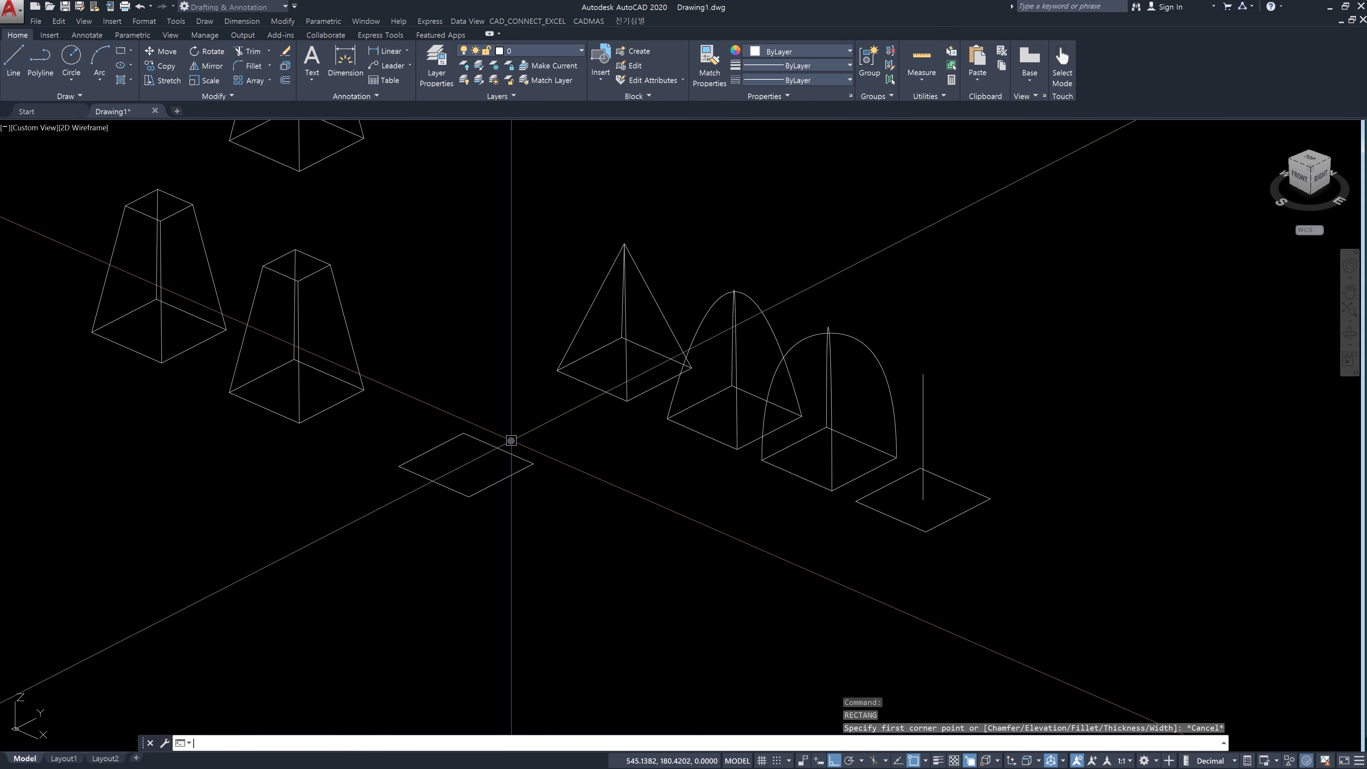
Step: Copy the new square 150 units straight up along the Z axis
{"action": "type", "text": "co"}
{"action": "key", "text": "Return"}
{"action": "left_click", "coordinate": [507, 513]}
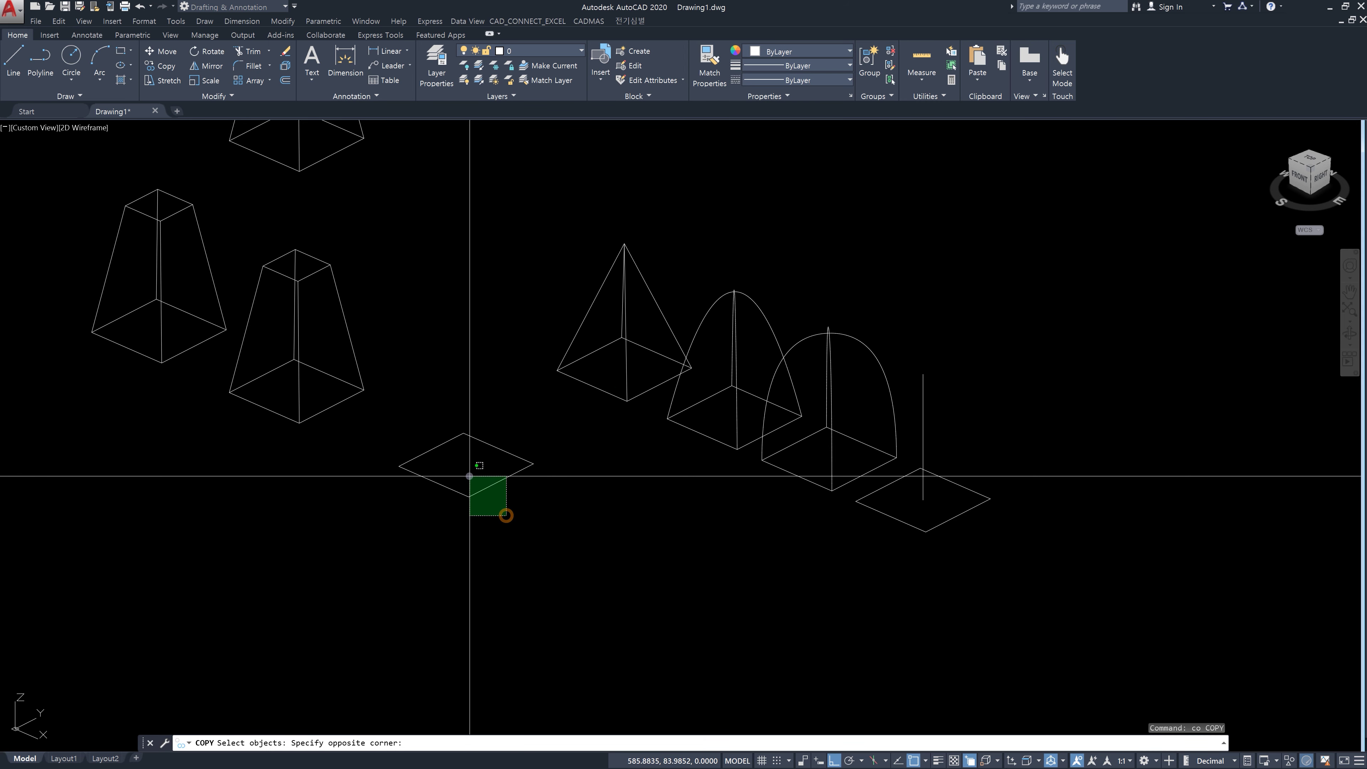
{"action": "left_click", "coordinate": [466, 473]}
{"action": "key", "text": "Return"}
{"action": "left_click", "coordinate": [577, 570]}
{"action": "type", "text": "140"}
{"action": "key", "text": "Return"}
{"action": "key", "text": "Return"}
Step: Scale the upper square by 0.5 about its centre, taken as the midpoint between two opposite corners
{"action": "type", "text": "sc"}
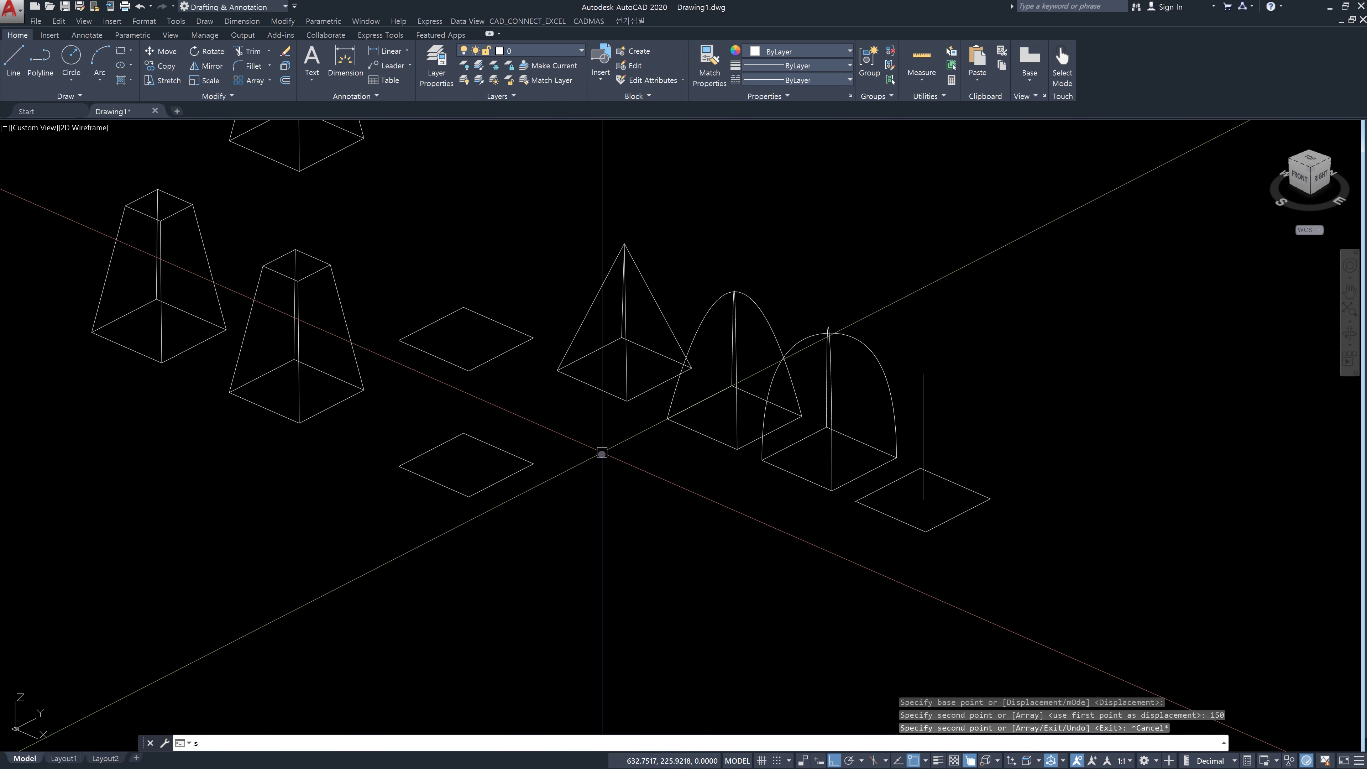
{"action": "key", "text": "Return"}
{"action": "left_click", "coordinate": [498, 384]}
{"action": "left_click", "coordinate": [451, 344]}
{"action": "key", "text": "Return"}
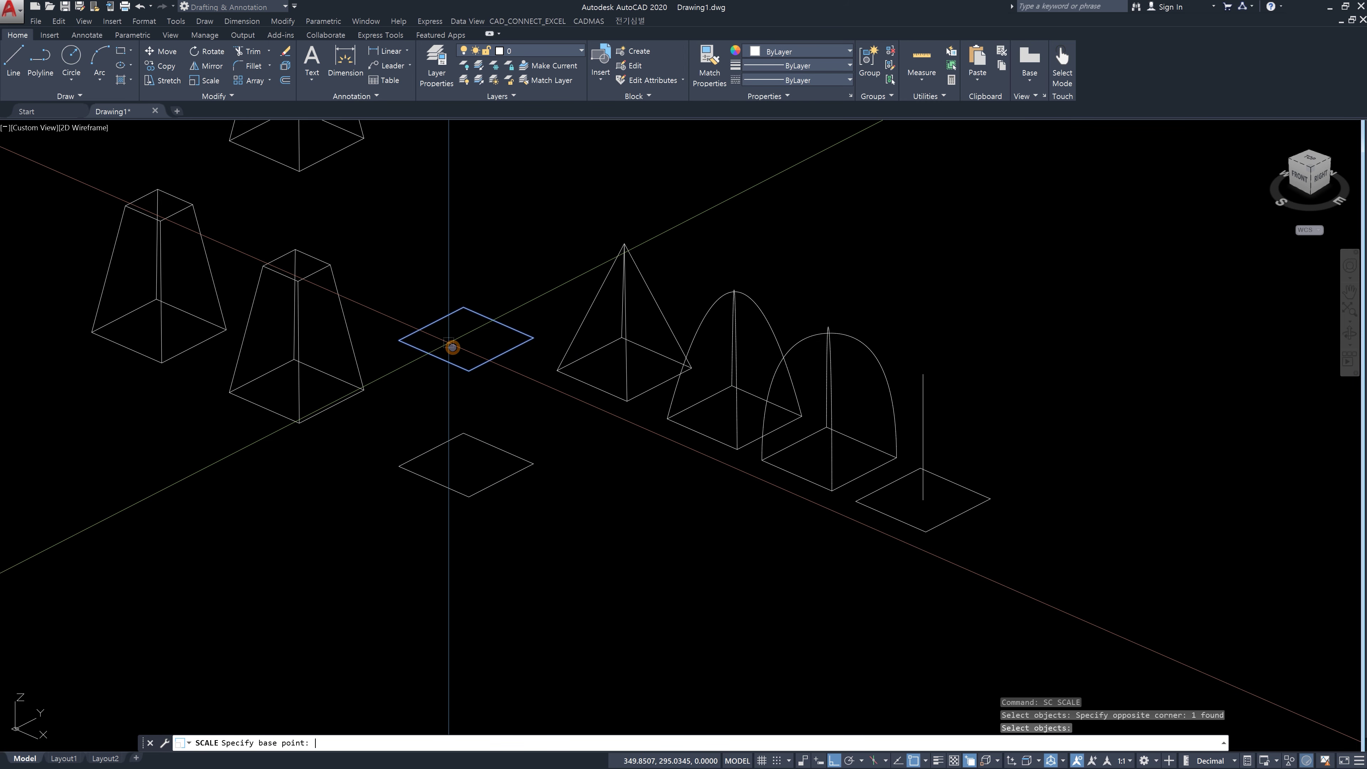
{"action": "right_click", "coordinate": [451, 347], "text": "shift"}
{"action": "left_click", "coordinate": [468, 385]}
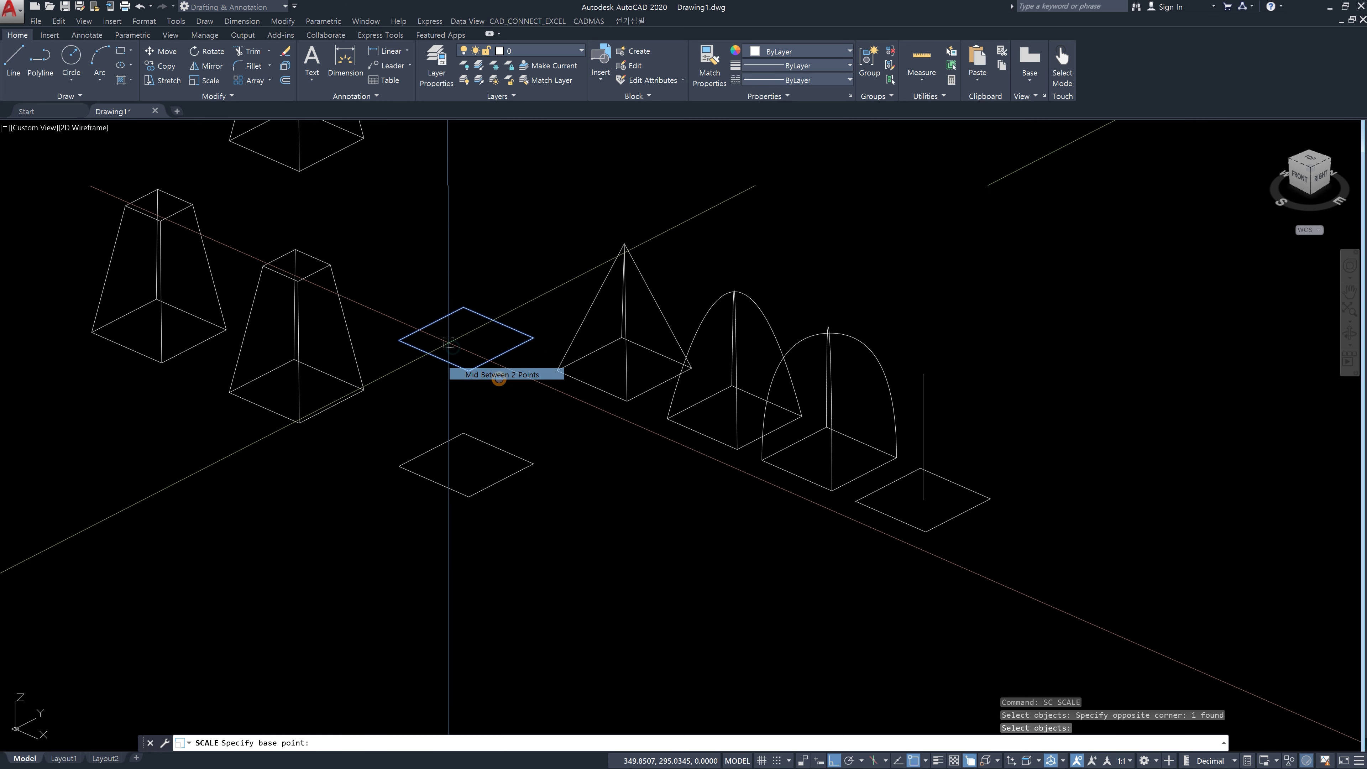
{"action": "left_click", "coordinate": [400, 341]}
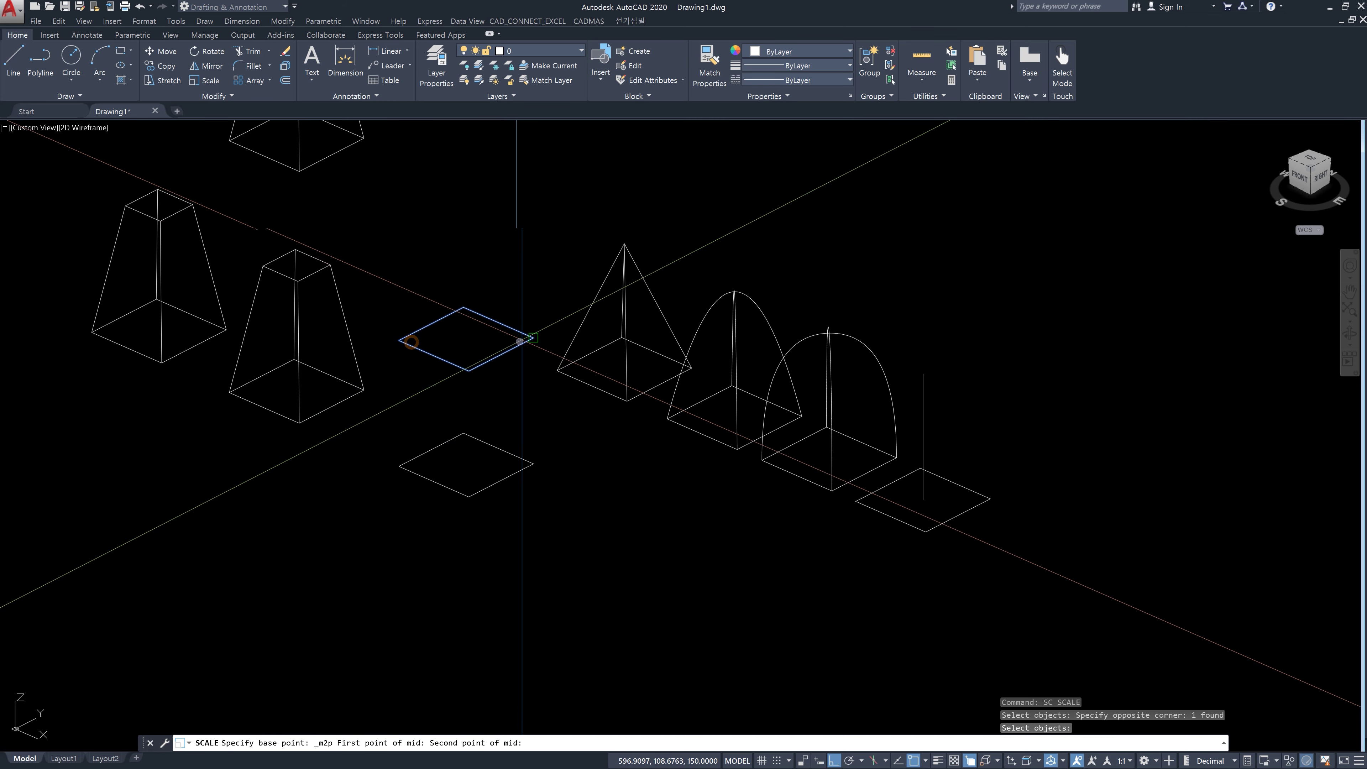
{"action": "left_click", "coordinate": [522, 339]}
{"action": "type", "text": "0.5"}
{"action": "key", "text": "Return"}
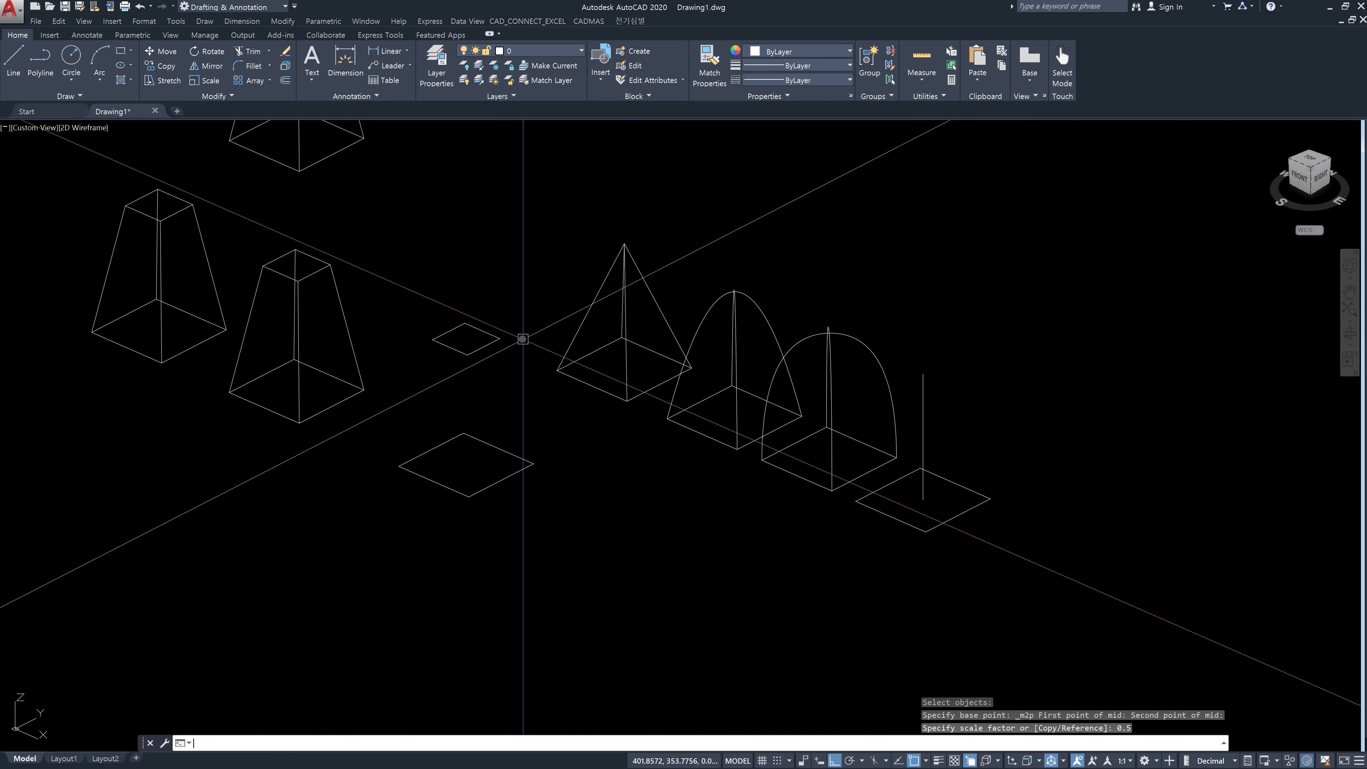
{"action": "key", "text": "Escape"}
{"action": "scroll", "coordinate": [519, 360], "scroll_direction": "up", "scroll_amount": 2}
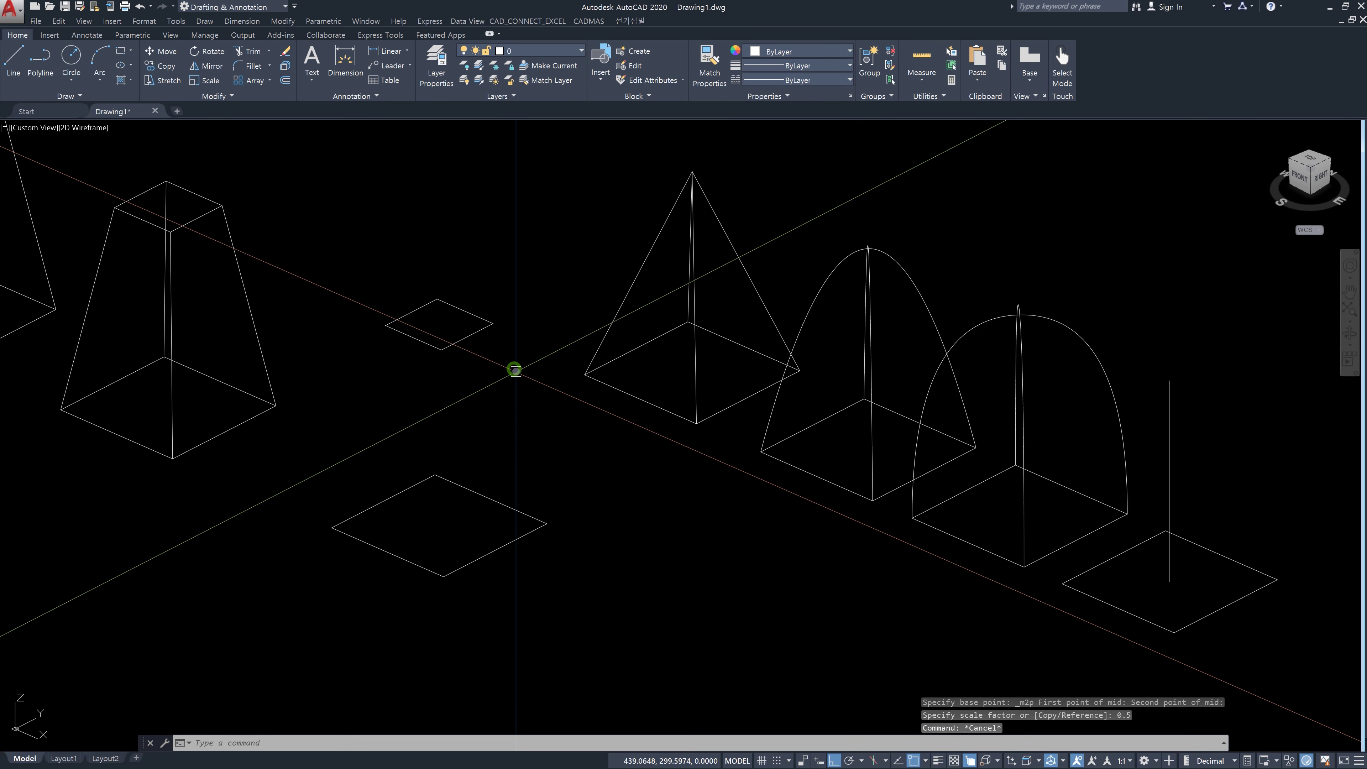
Step: Start a loft from the lower square to the smaller upper square and check its loft settings
{"action": "type", "text": "1oft"}
{"action": "key", "text": "Return"}
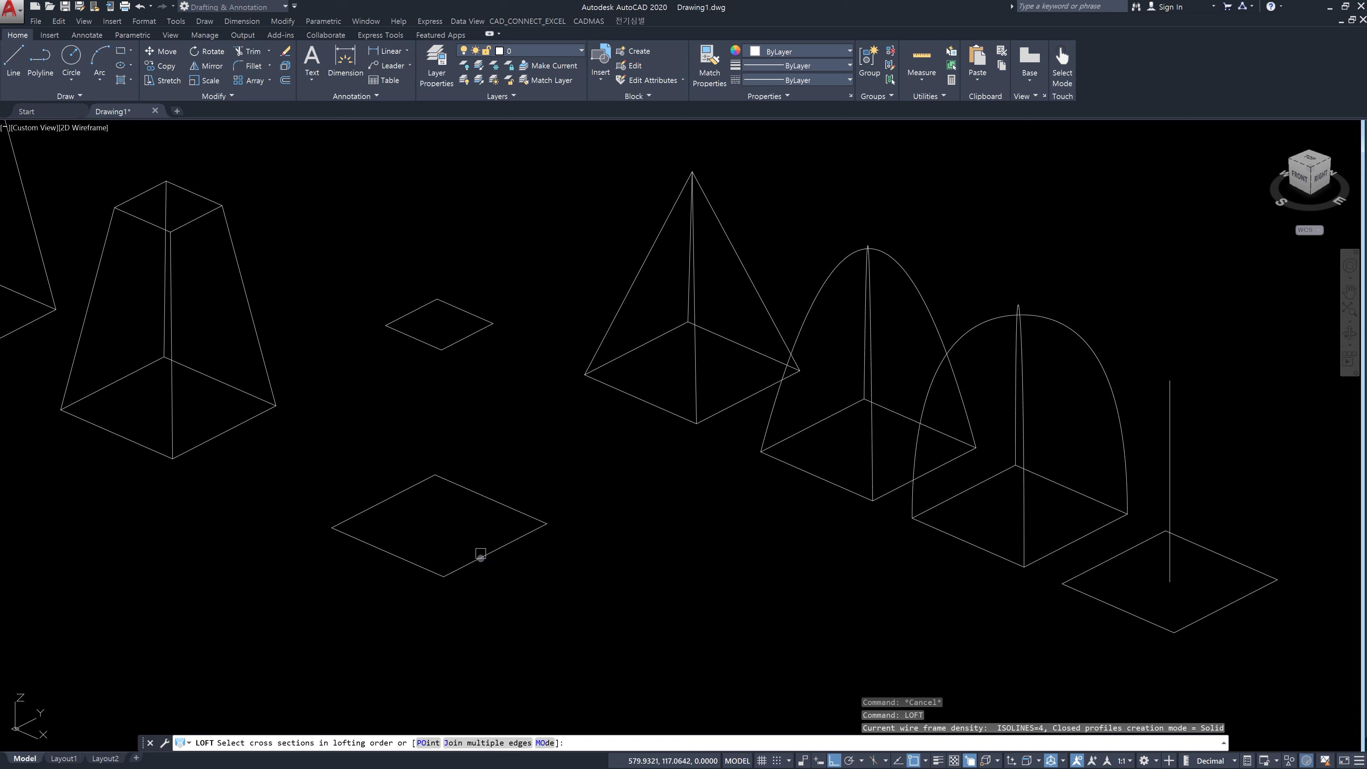
{"action": "left_click", "coordinate": [456, 569]}
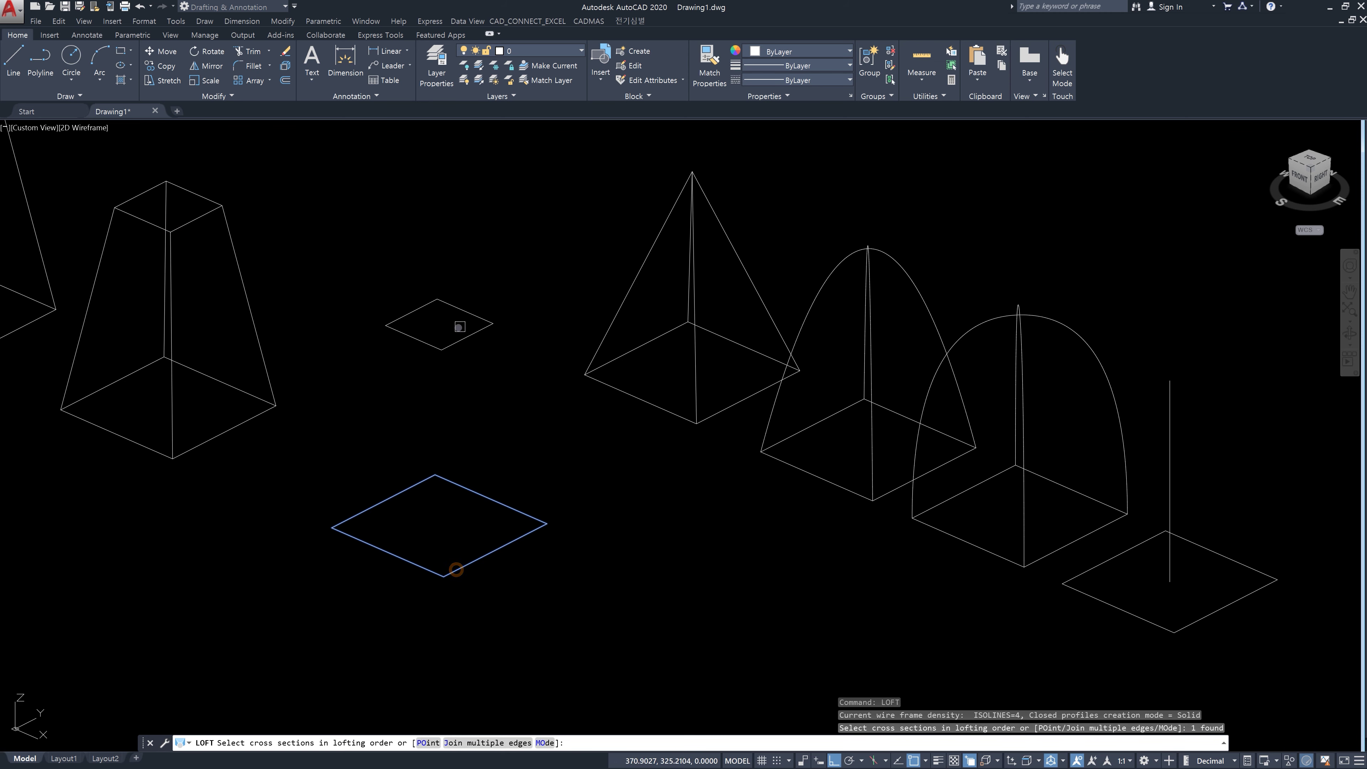
{"action": "left_click", "coordinate": [454, 341]}
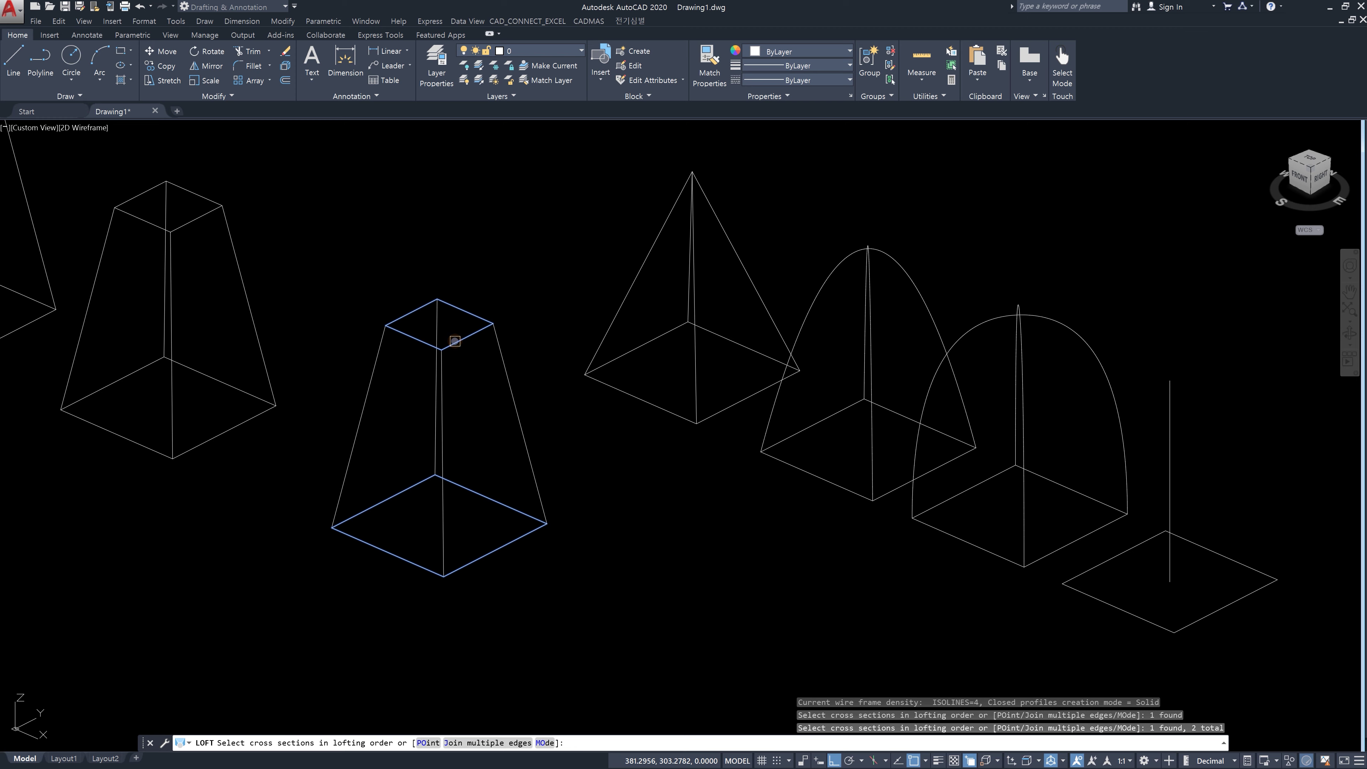
{"action": "key", "text": "Return"}
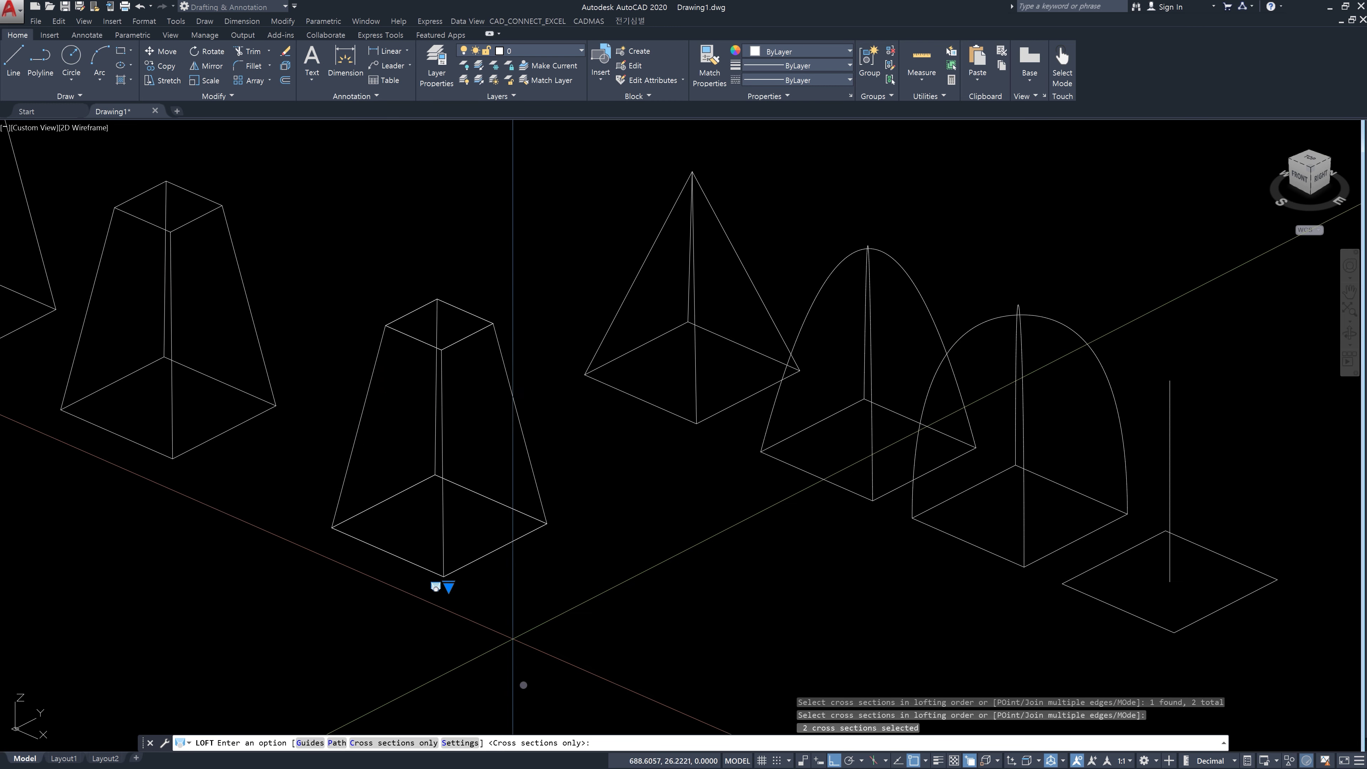
{"action": "key", "text": "Return"}
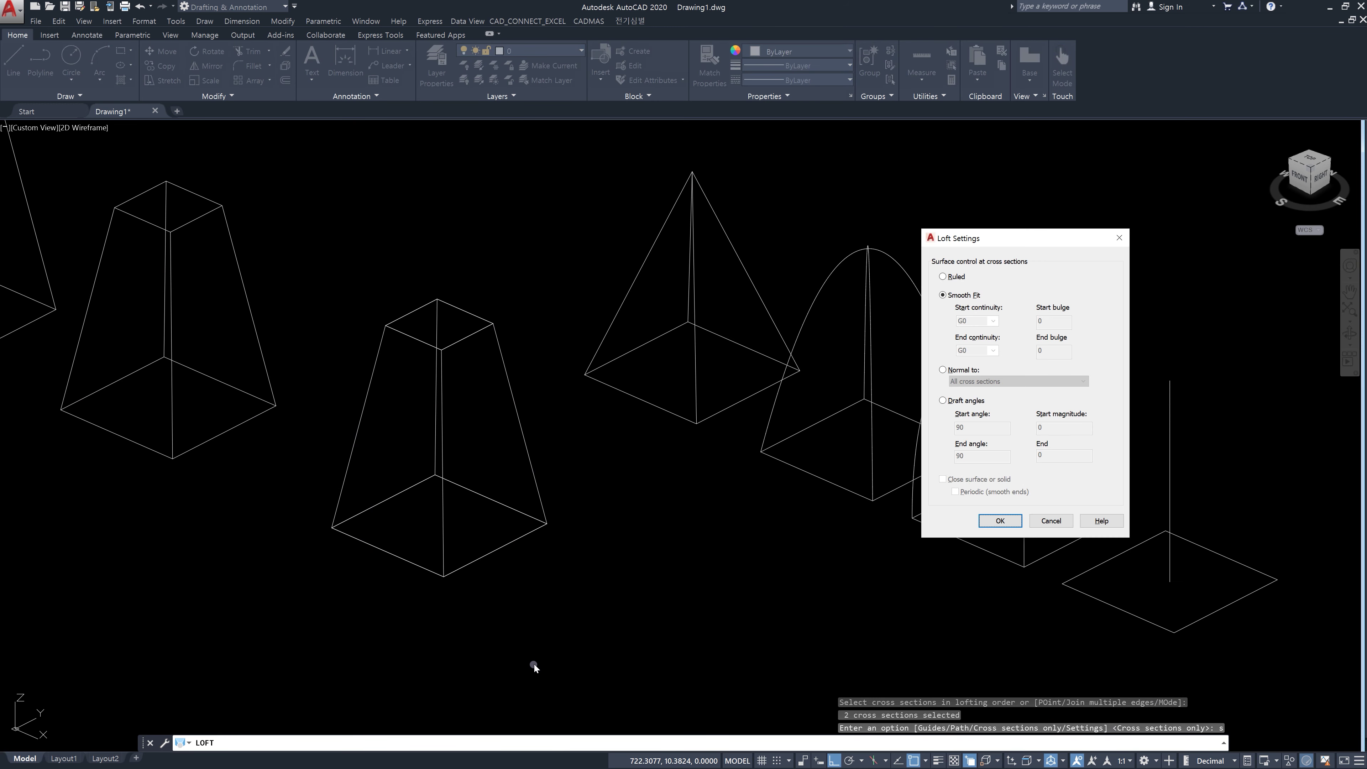
{"action": "key", "text": "Return"}
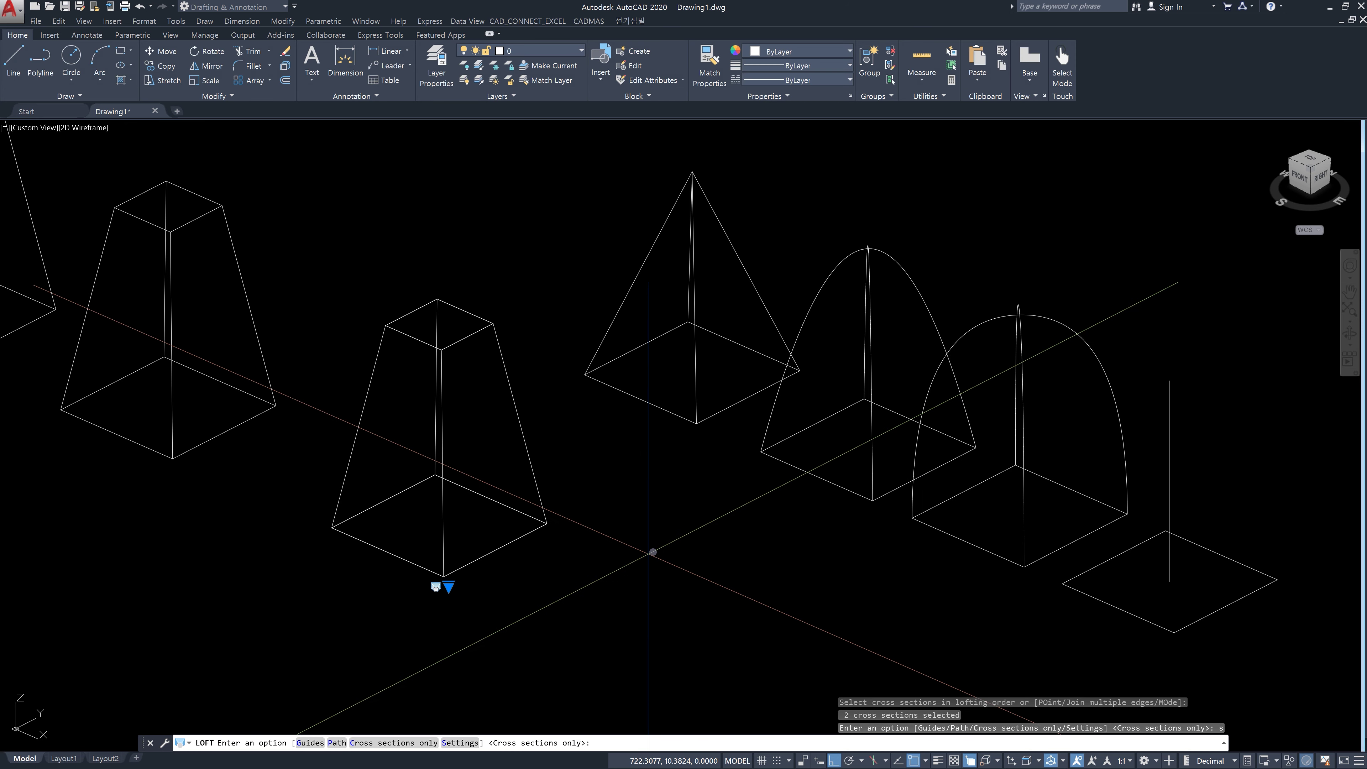
Step: Cancel the loft between the two stacked squares
{"action": "scroll", "coordinate": [625, 511], "scroll_direction": "down", "scroll_amount": 2}
{"action": "key", "text": "ctrl+z"}
{"action": "key", "text": "ctrl+z"}
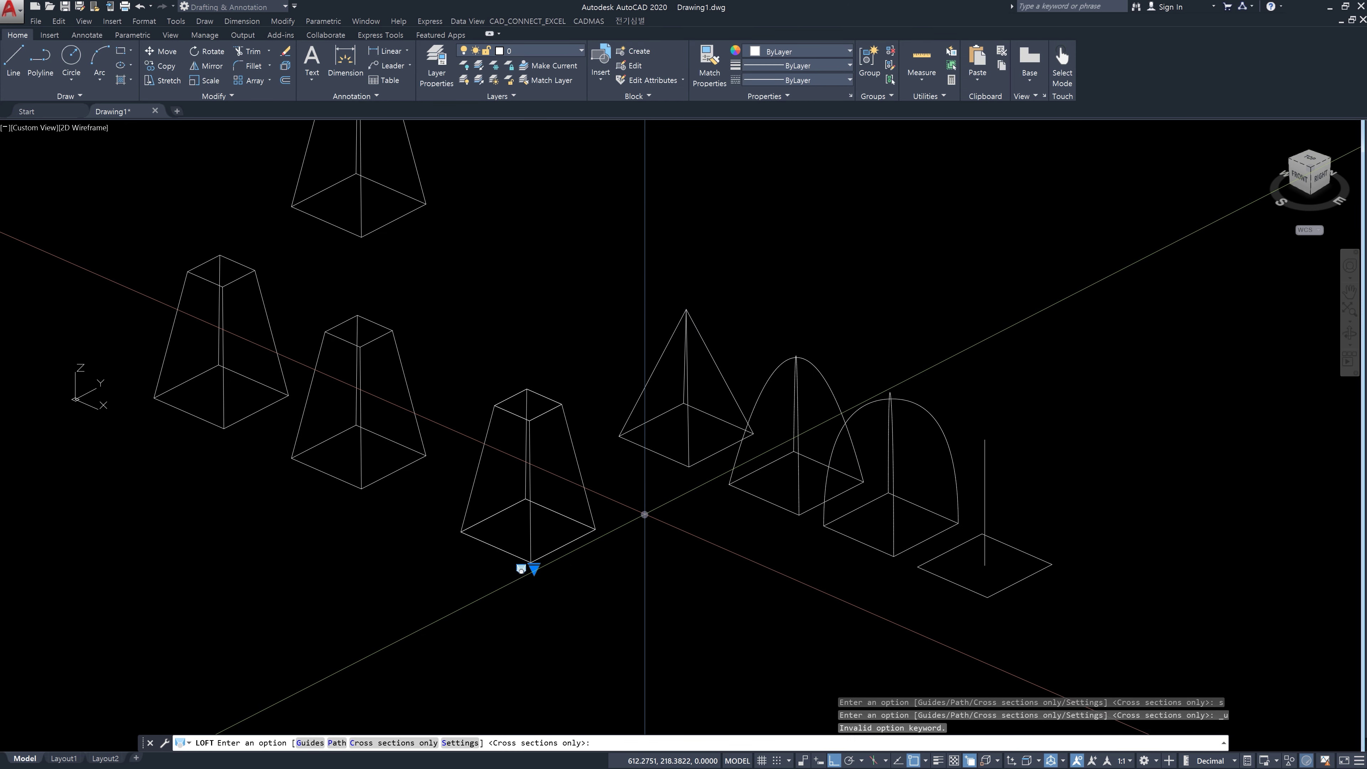
{"action": "key", "text": "Escape"}
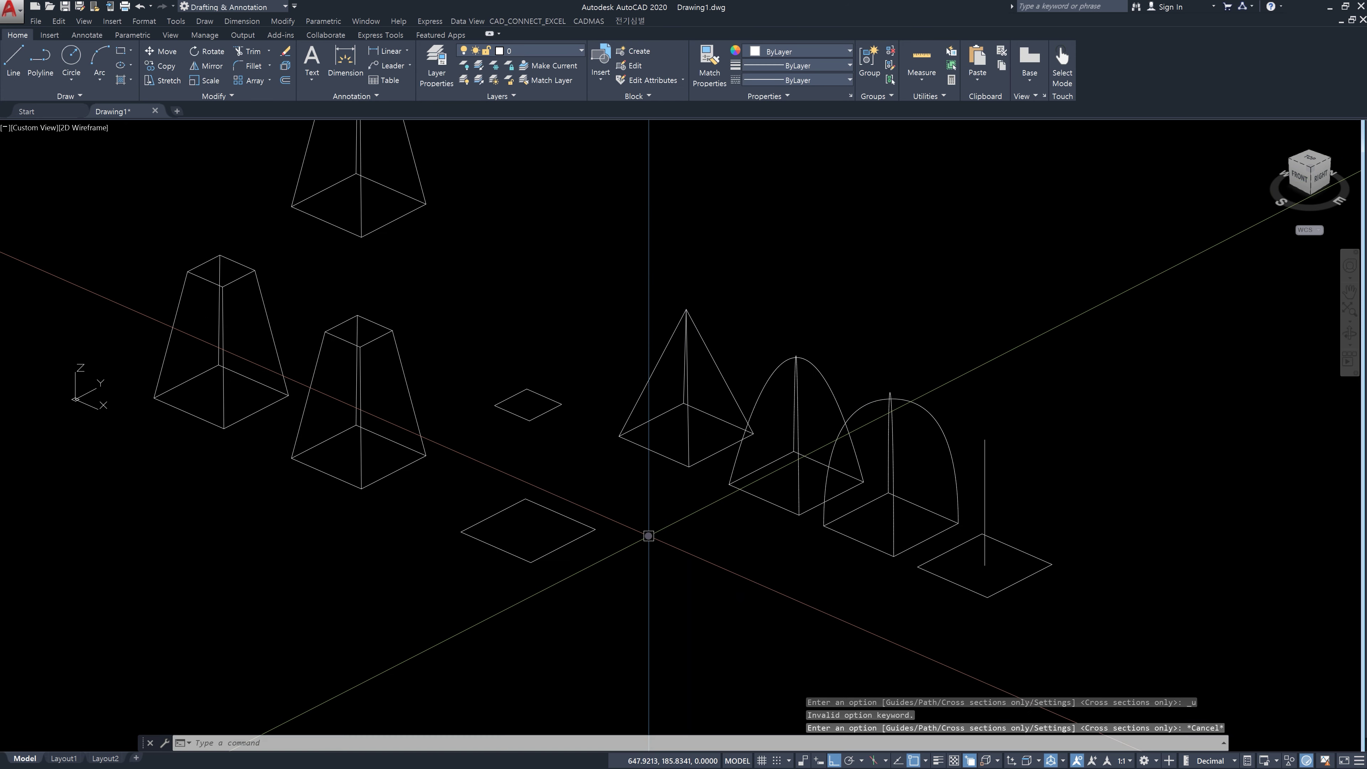
{"action": "key", "text": "Escape"}
{"action": "key", "text": "Escape"}
Step: Erase the pyramid, both dome-shaped lofts, and the square with the vertical line
{"action": "left_click", "coordinate": [845, 487]}
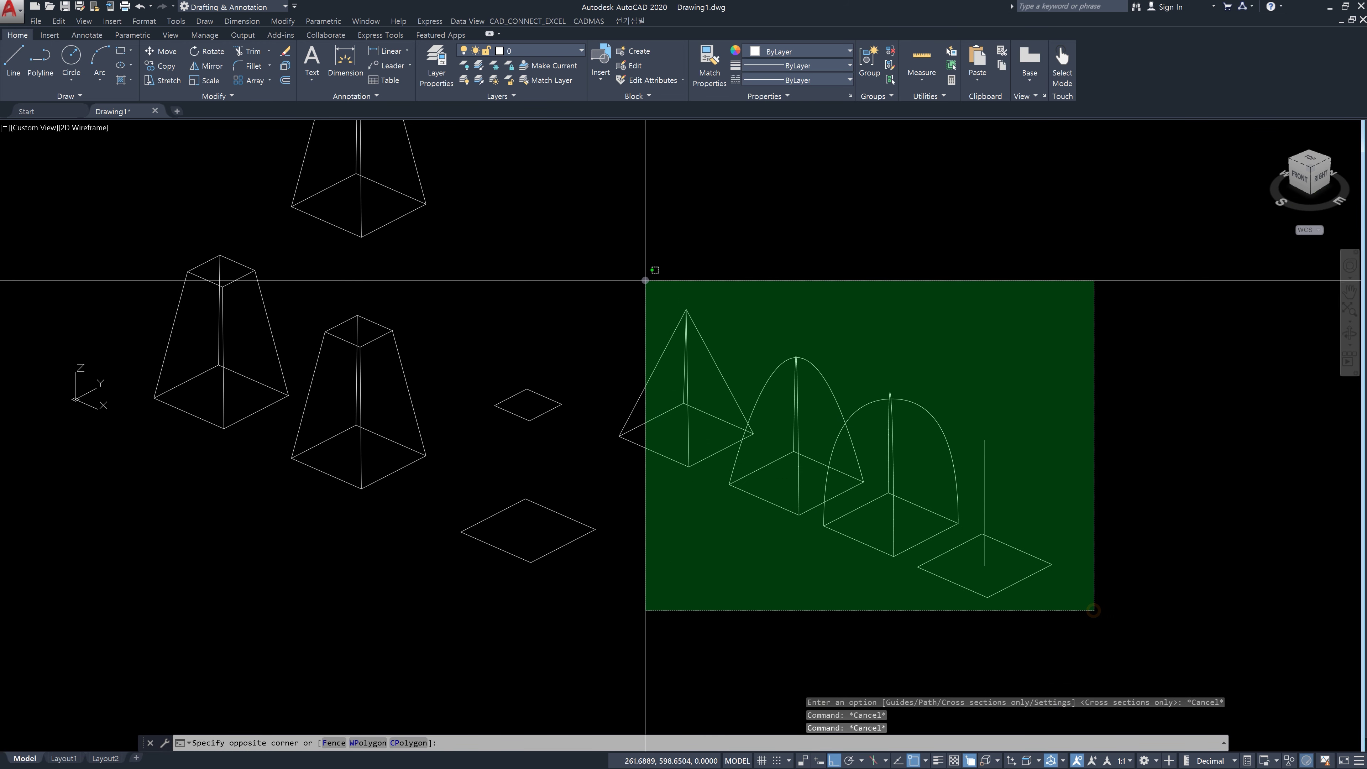
{"action": "left_click", "coordinate": [645, 279]}
{"action": "key", "text": "Delete"}
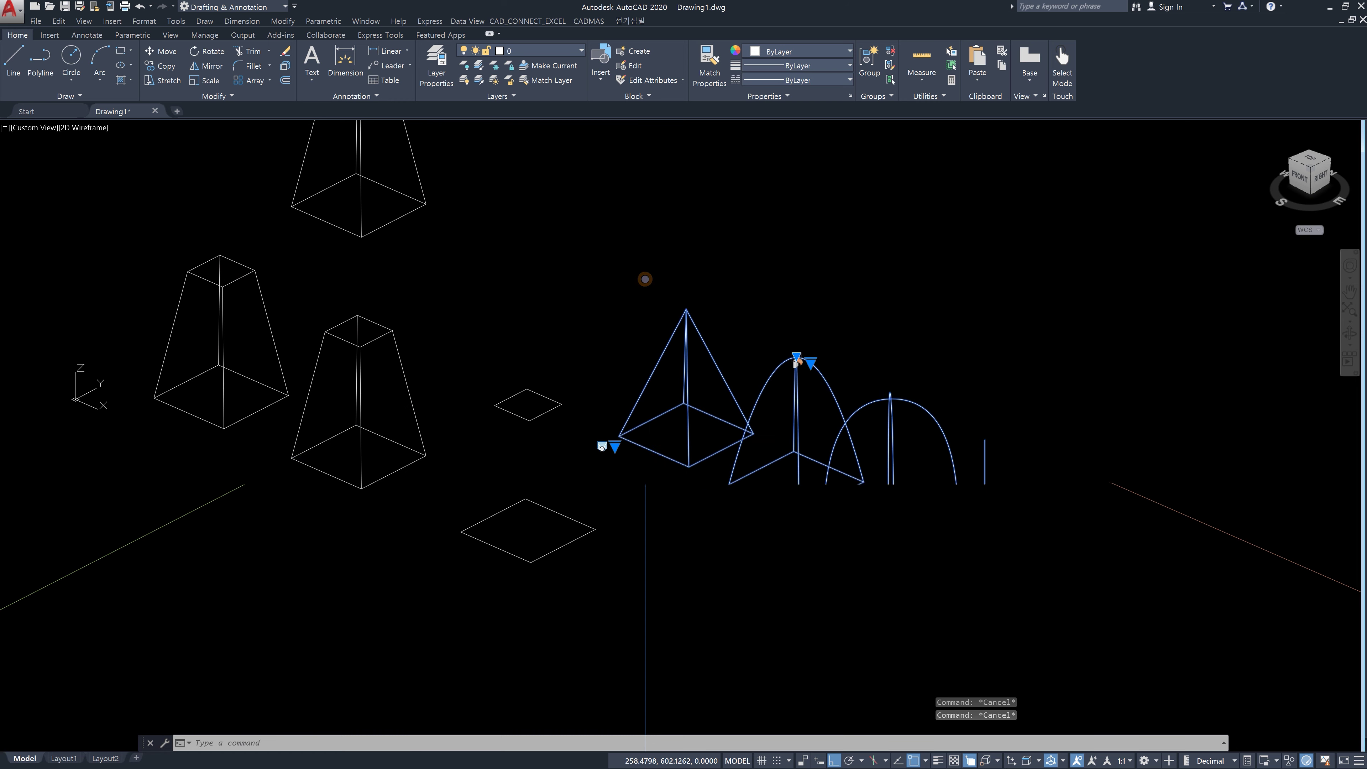
Step: Erase the three tapered solids, keeping only the two stacked squares
{"action": "scroll", "coordinate": [684, 517], "scroll_direction": "down", "scroll_amount": 3}
{"action": "scroll", "coordinate": [662, 555], "scroll_direction": "up", "scroll_amount": 2}
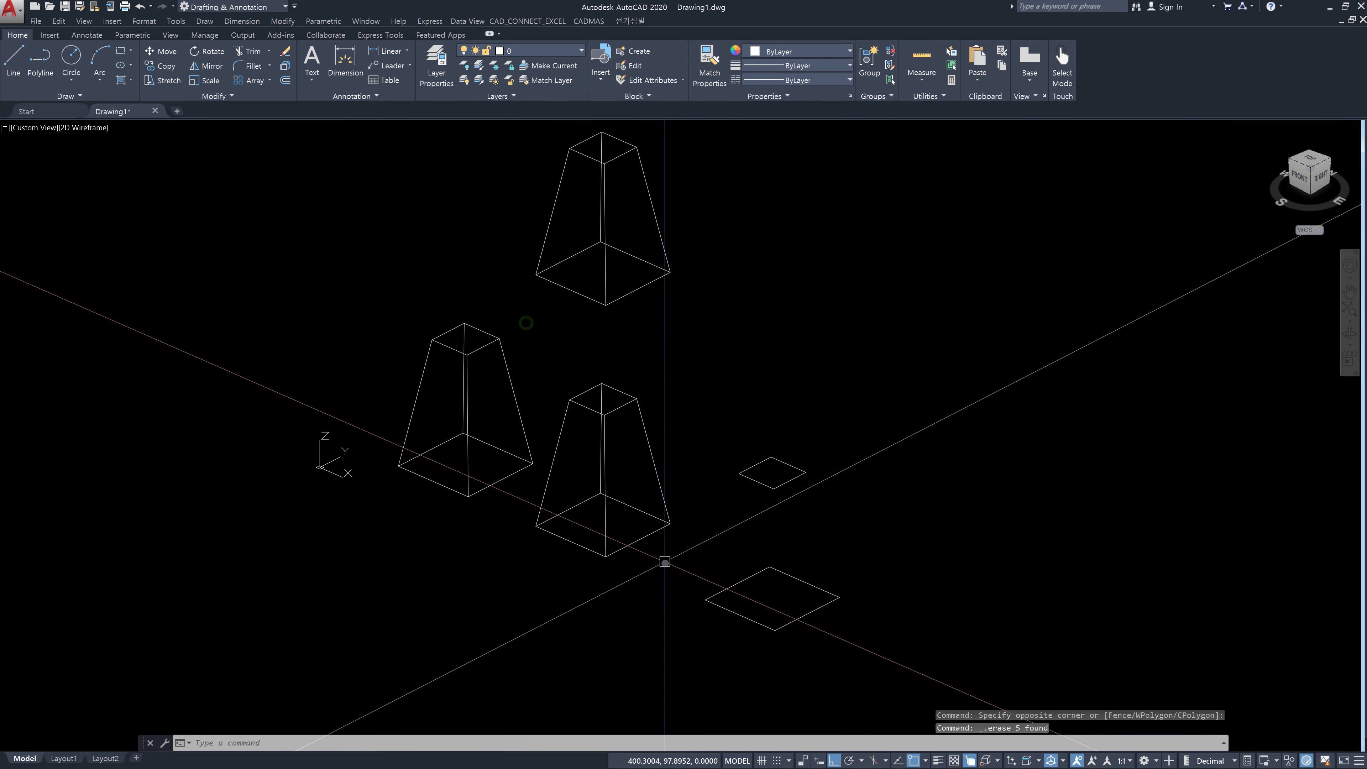
{"action": "left_click", "coordinate": [665, 564]}
{"action": "left_click", "coordinate": [443, 300]}
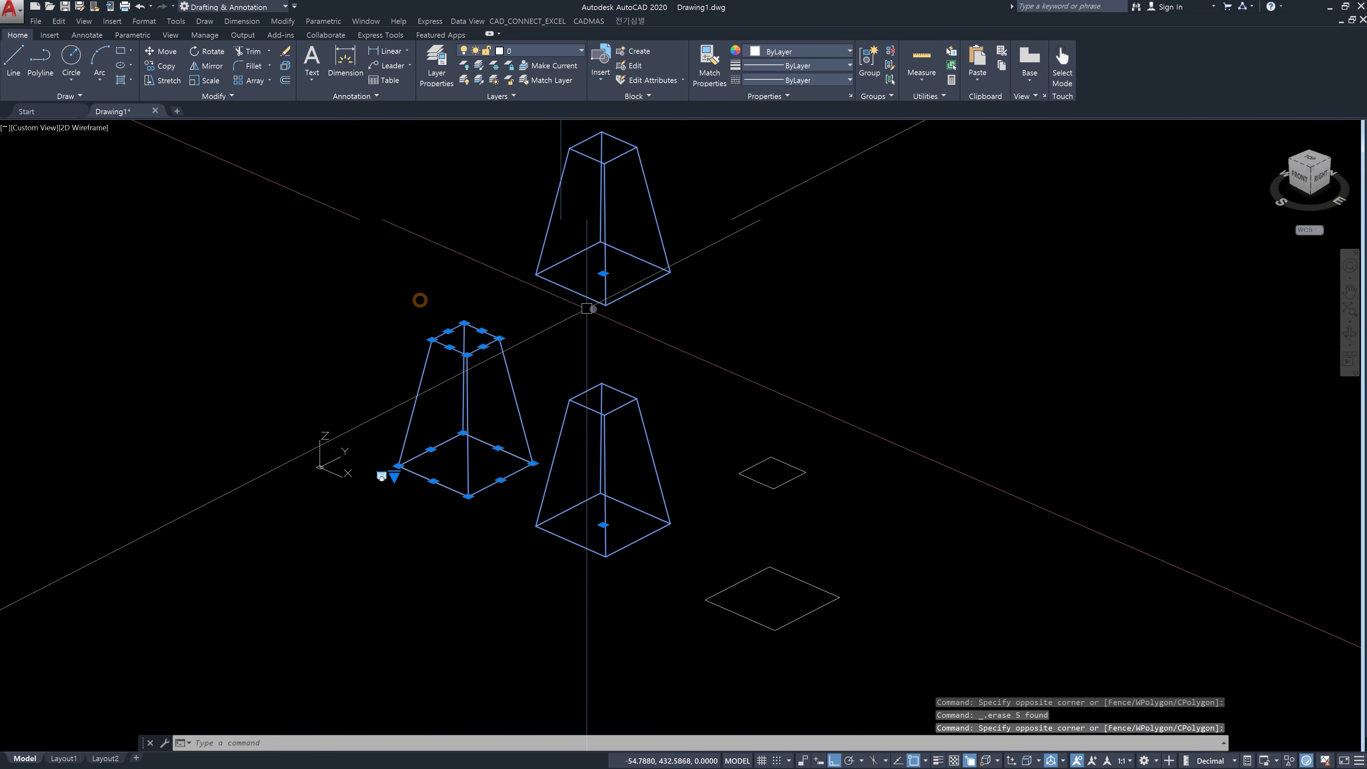
{"action": "key", "text": "Delete"}
{"action": "key", "text": "Escape"}
{"action": "key", "text": "Escape"}
{"action": "key", "text": "Escape"}
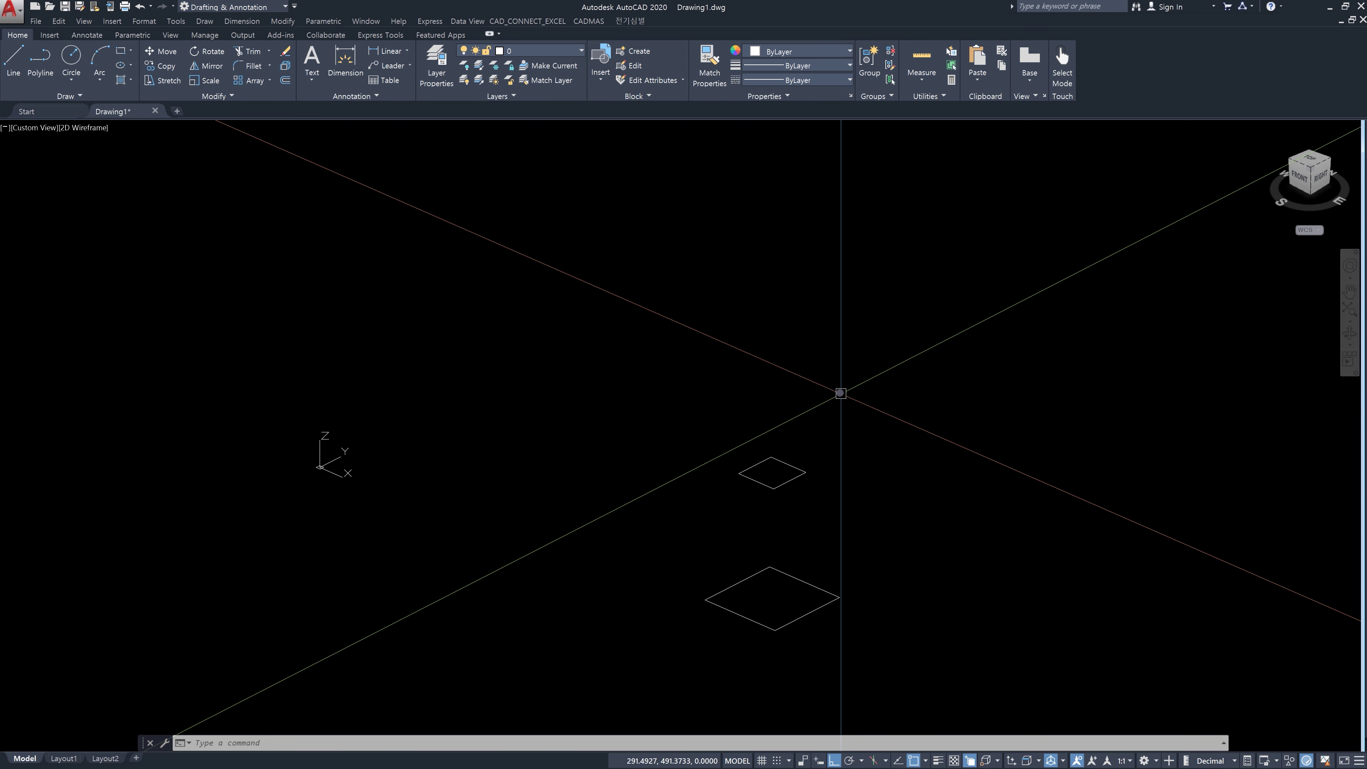
{"action": "key", "text": "Escape"}
{"action": "key", "text": "Escape"}
Step: Copy both stacked squares along the X axis to form a second, separate stack
{"action": "middle_click_drag", "start_coordinate": [887, 543], "coordinate": [826, 470]}
{"action": "type", "text": "co"}
{"action": "key", "text": "Return"}
{"action": "left_click", "coordinate": [824, 571]}
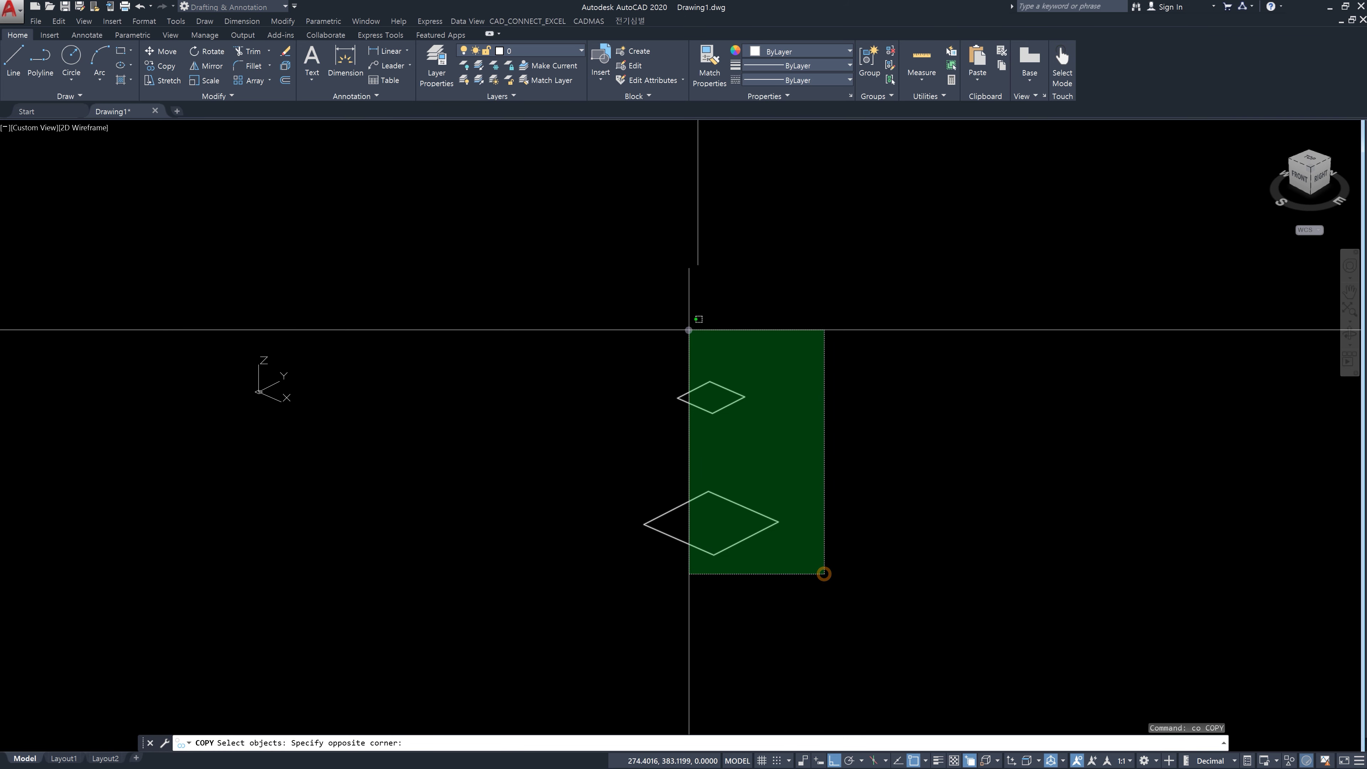
{"action": "left_click", "coordinate": [685, 325]}
{"action": "key", "text": "Return"}
{"action": "left_click", "coordinate": [712, 281]}
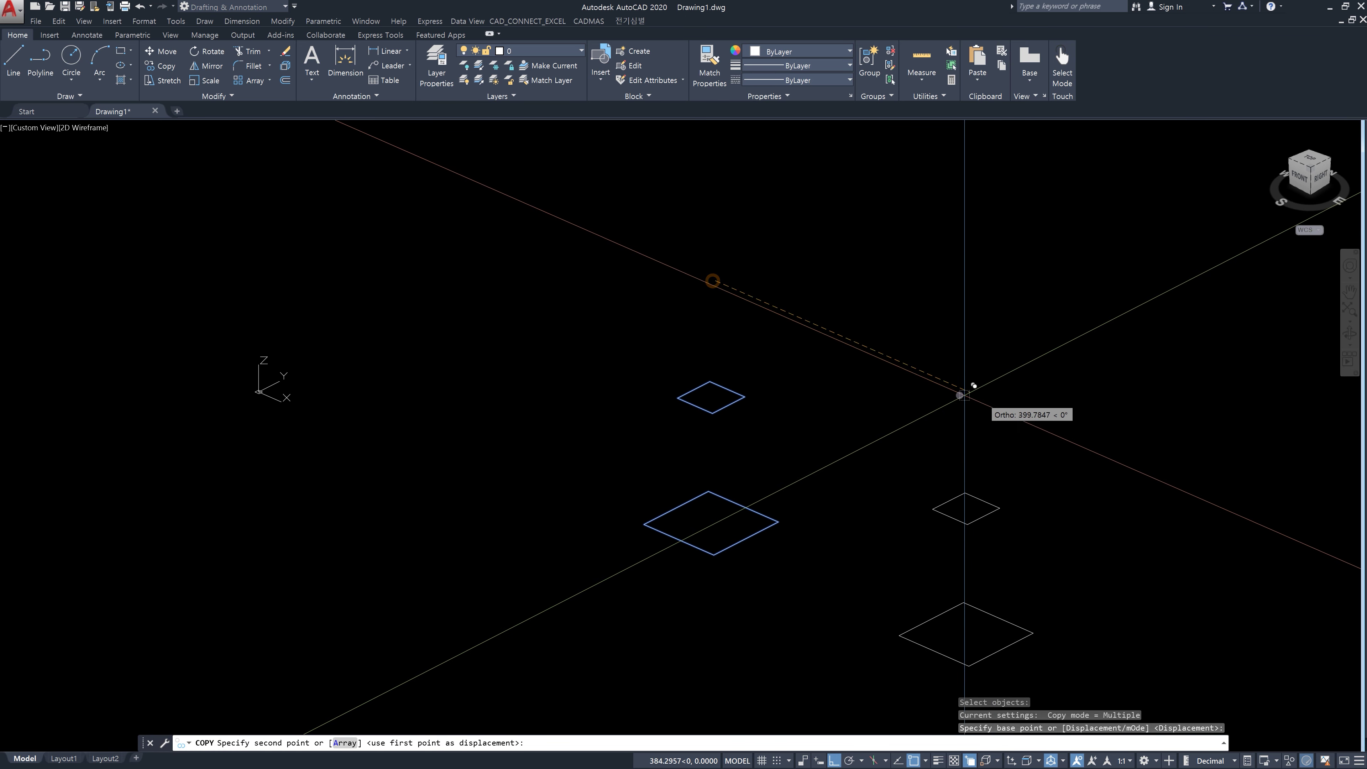
{"action": "left_click", "coordinate": [926, 389]}
{"action": "key", "text": "Escape"}
Step: Copy the large lower square of the second stack 300 units straight up along the Z axis
{"action": "middle_click_drag", "start_coordinate": [1001, 498], "coordinate": [964, 397]}
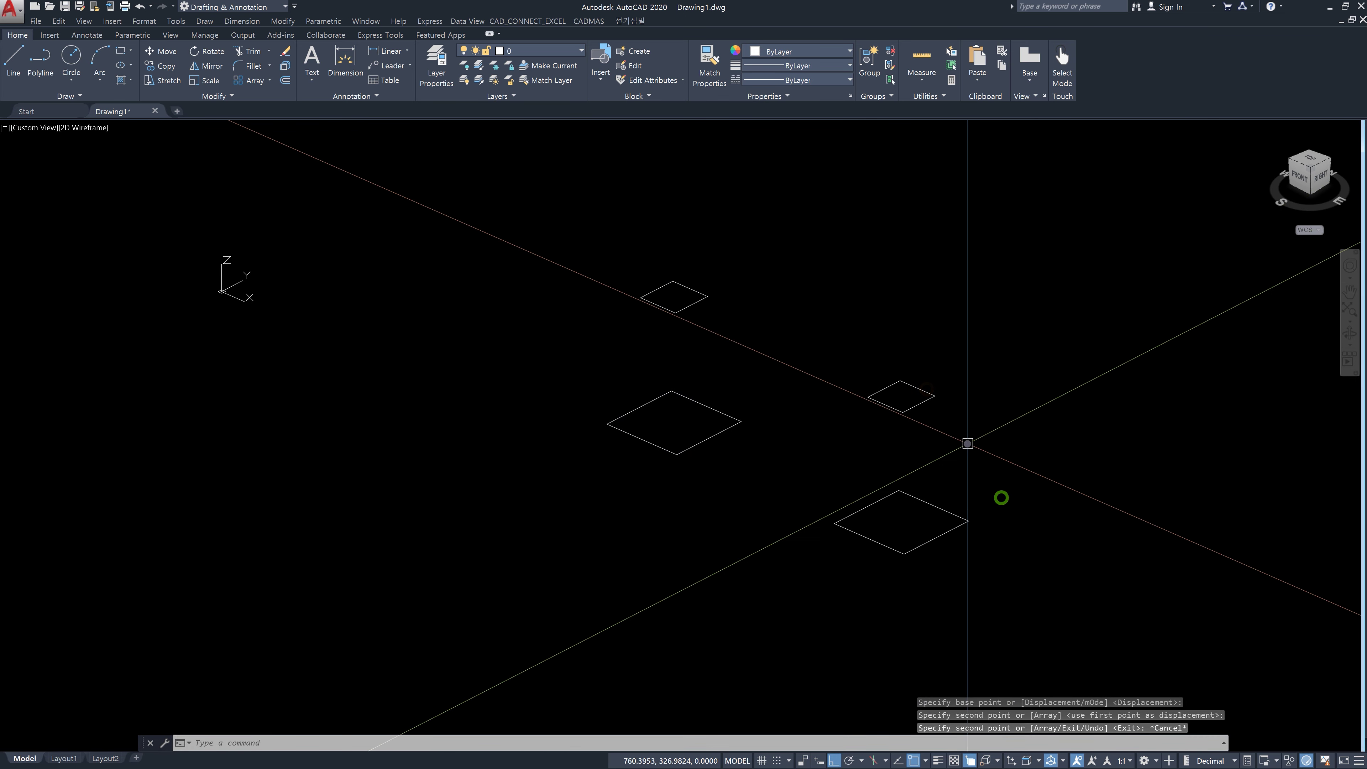
{"action": "type", "text": "co"}
{"action": "key", "text": "Return"}
{"action": "left_click", "coordinate": [991, 539]}
{"action": "left_click", "coordinate": [955, 503]}
{"action": "key", "text": "Return"}
{"action": "left_click", "coordinate": [1059, 553]}
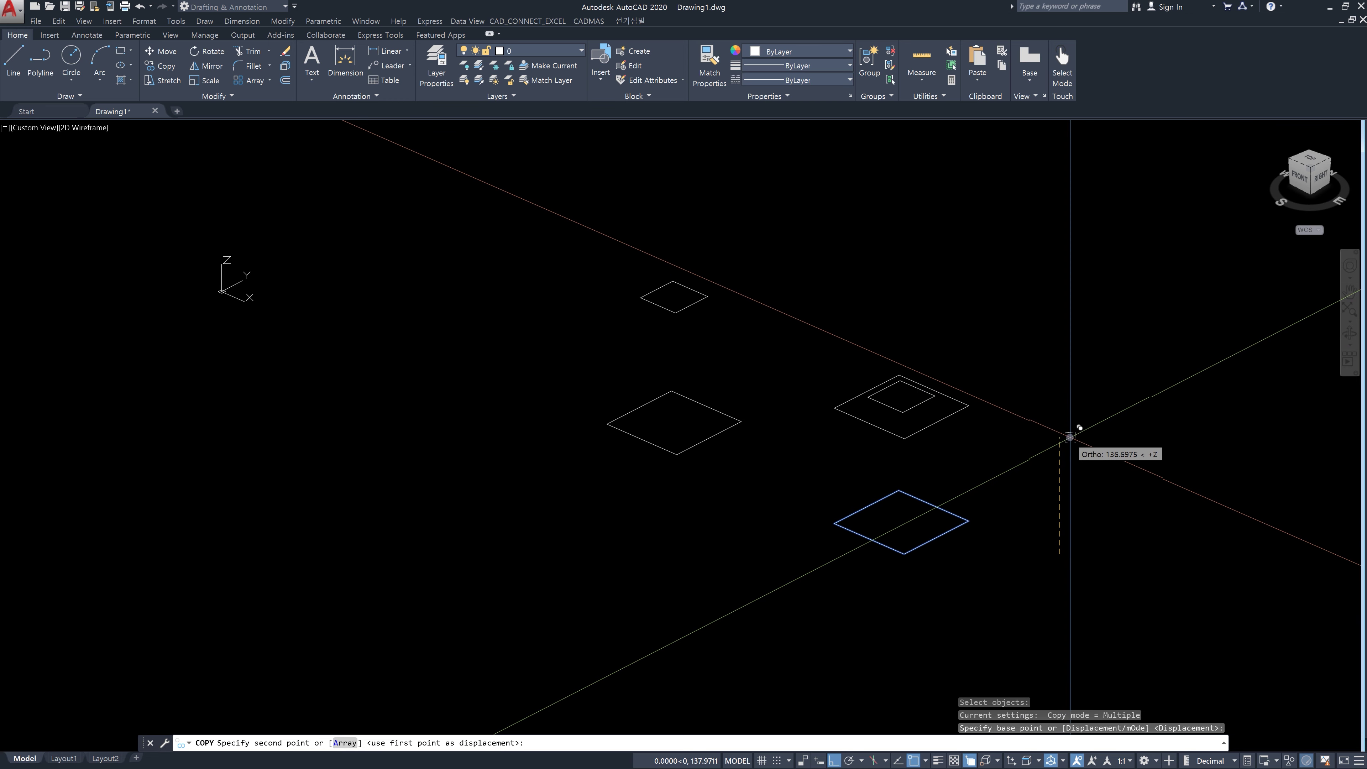
{"action": "type", "text": "300"}
{"action": "key", "text": "Return"}
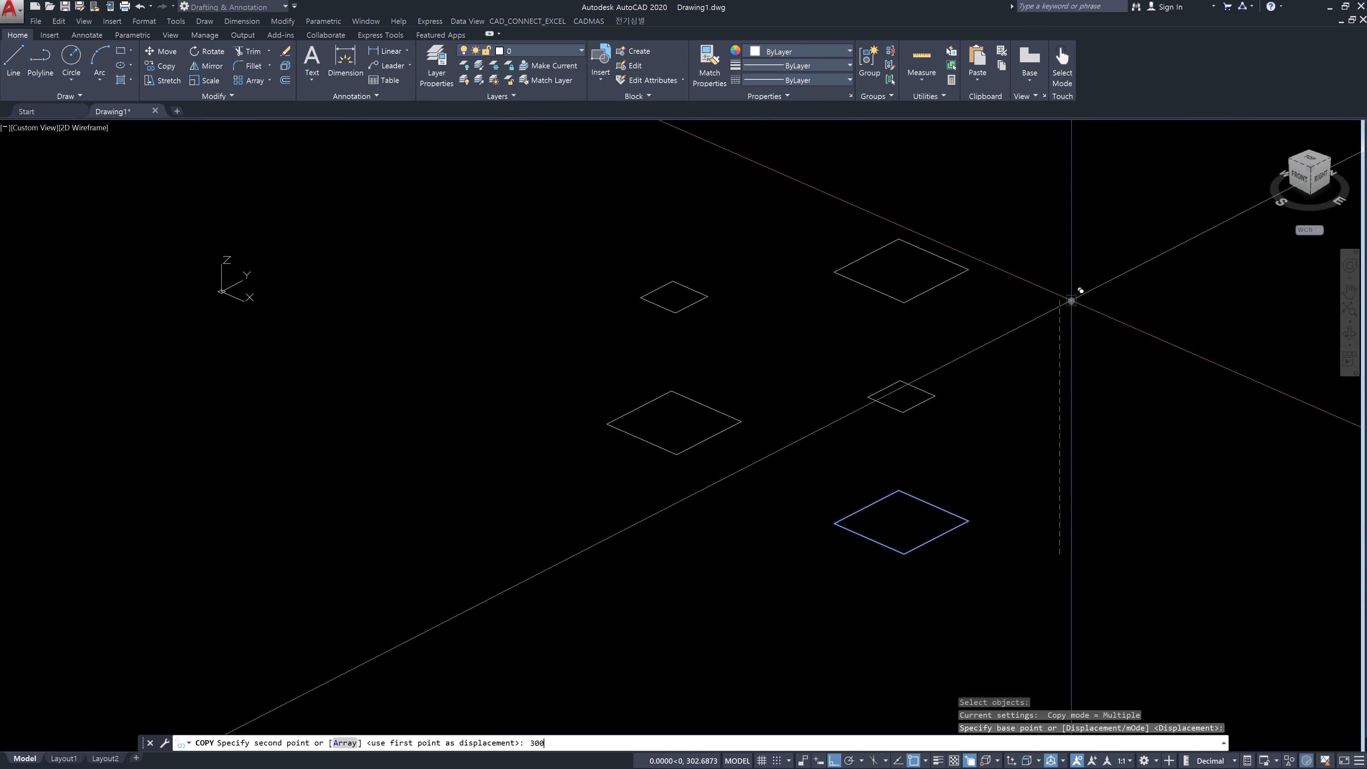
{"action": "key", "text": "Escape"}
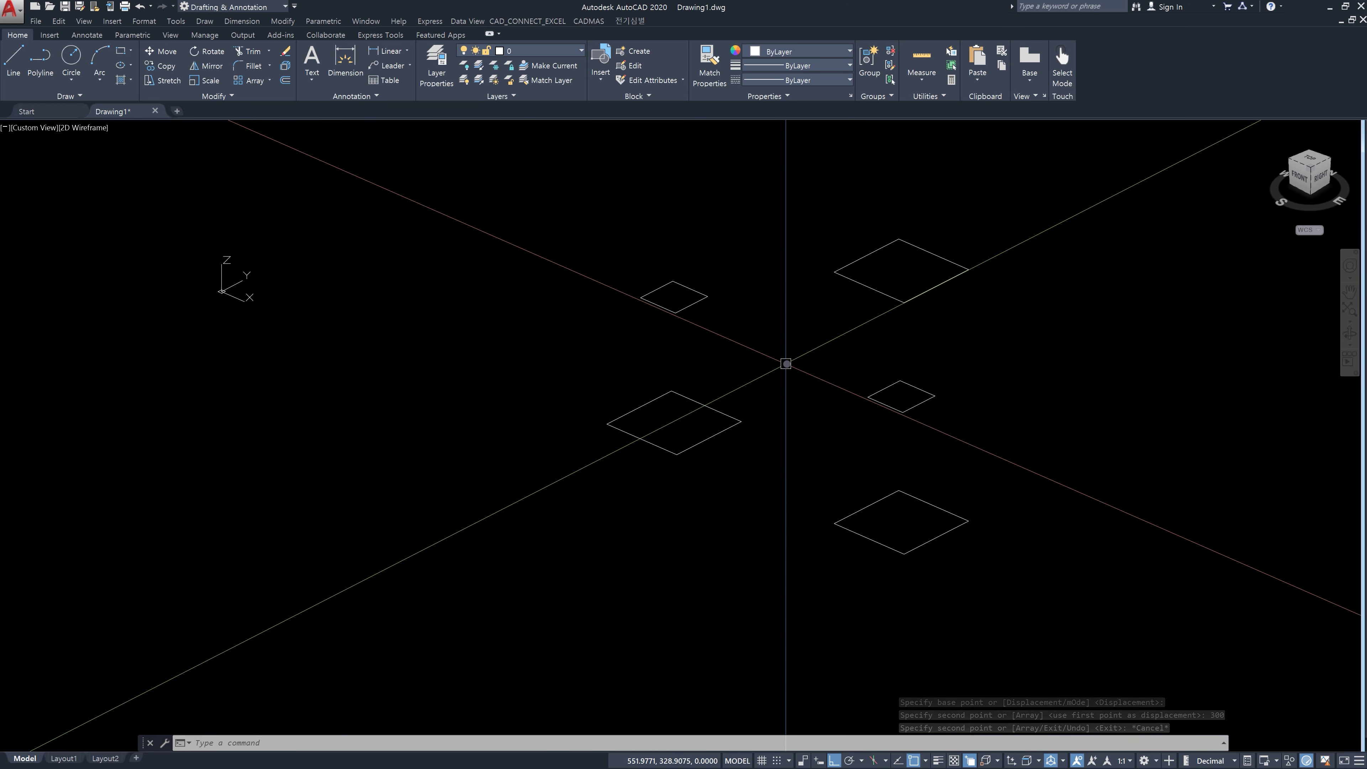
{"action": "key", "text": "Escape"}
{"action": "key", "text": "Escape"}
Step: Loft the two-square stack from the large lower square to the small upper one, using cross sections only
{"action": "middle_click_drag", "start_coordinate": [762, 369], "coordinate": [765, 402]}
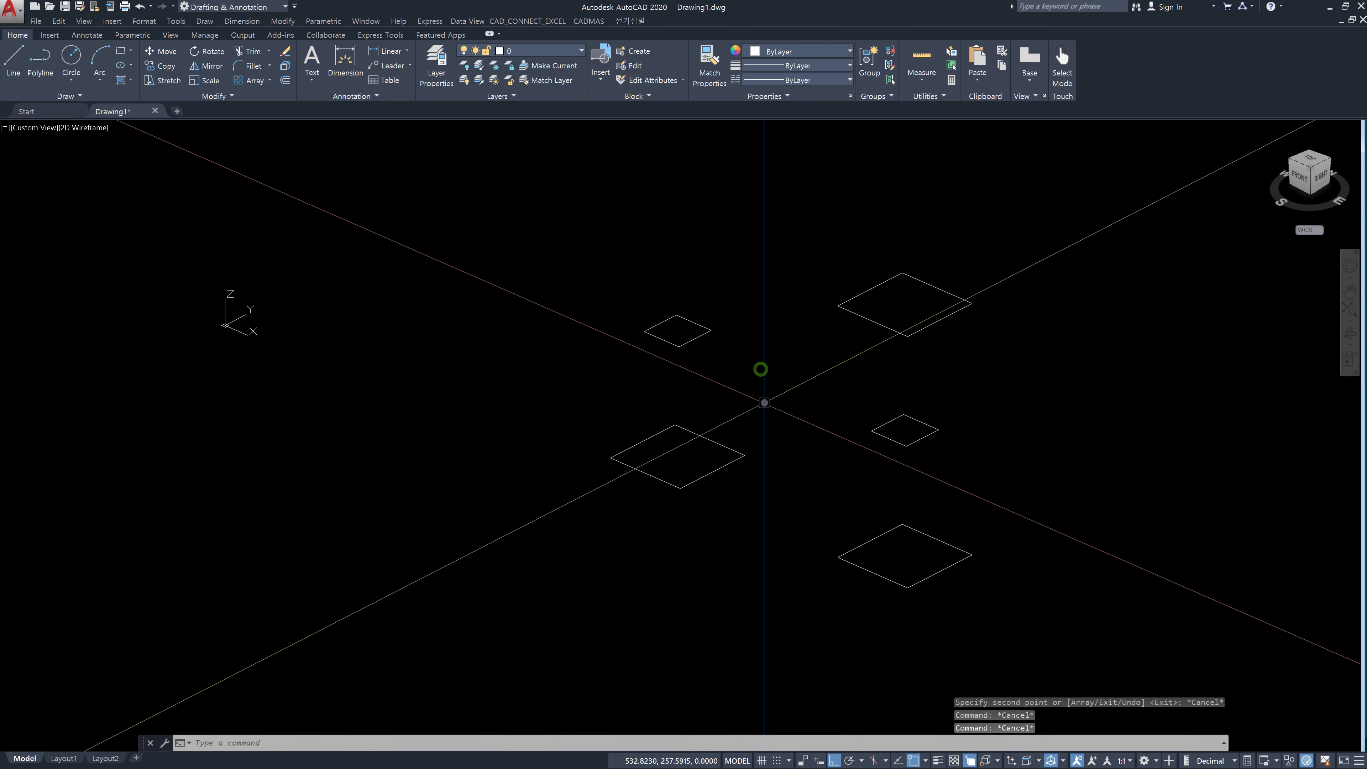
{"action": "type", "text": "loft"}
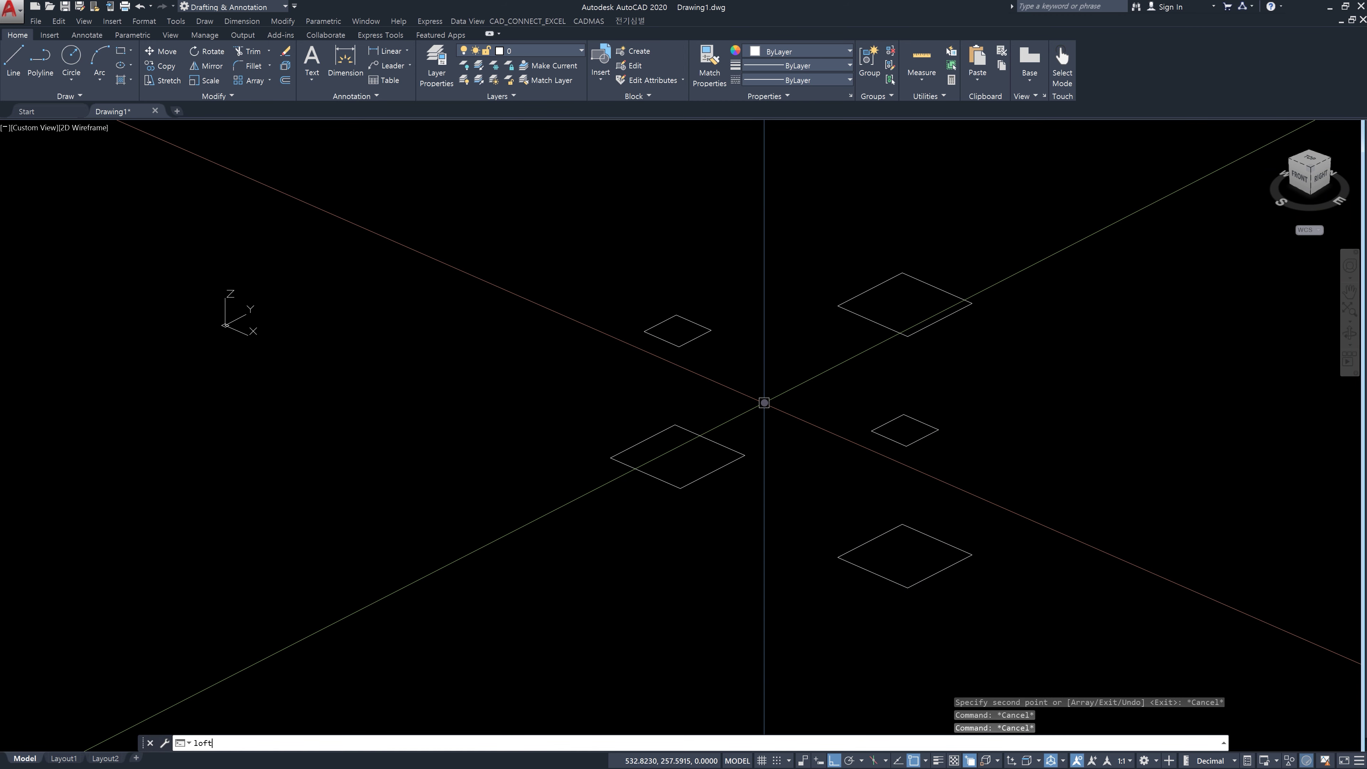
{"action": "key", "text": "Return"}
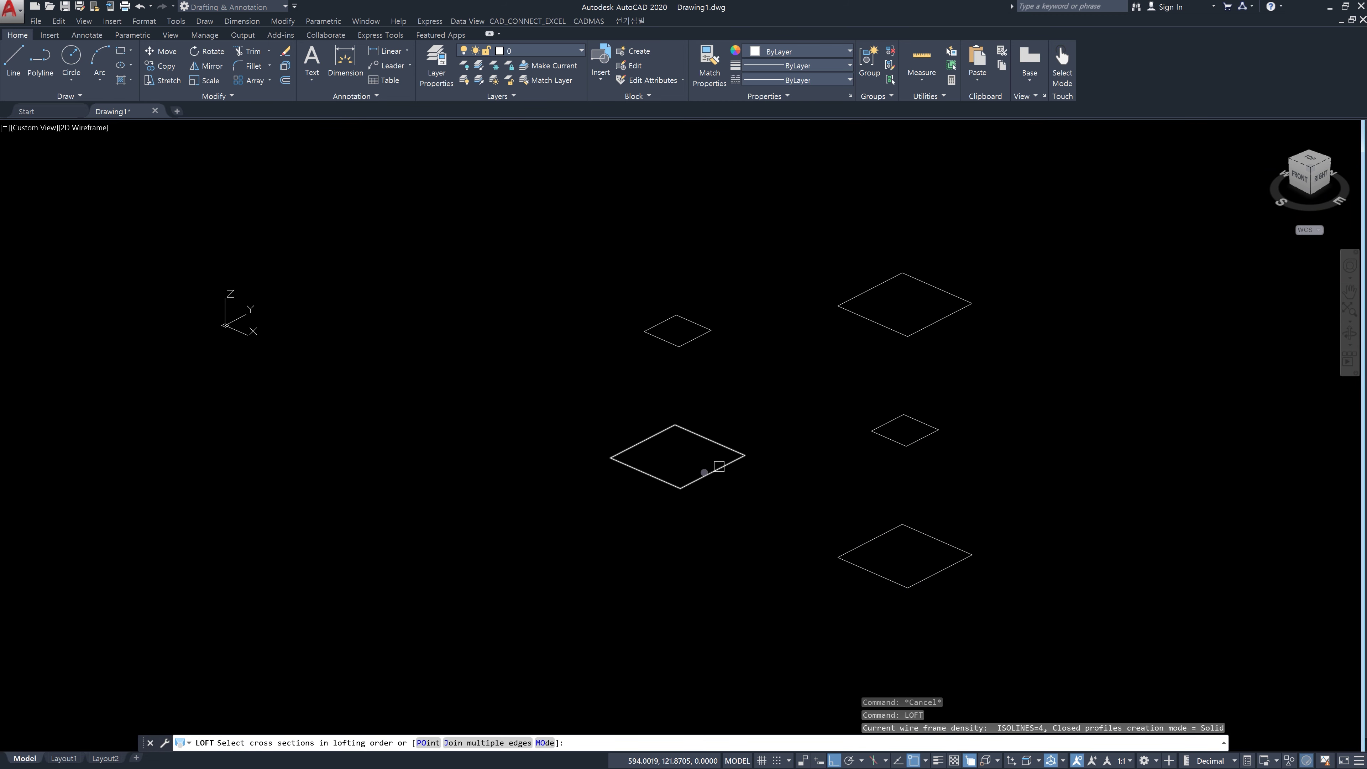
{"action": "left_click", "coordinate": [698, 476]}
{"action": "left_click", "coordinate": [700, 335]}
{"action": "key", "text": "Return"}
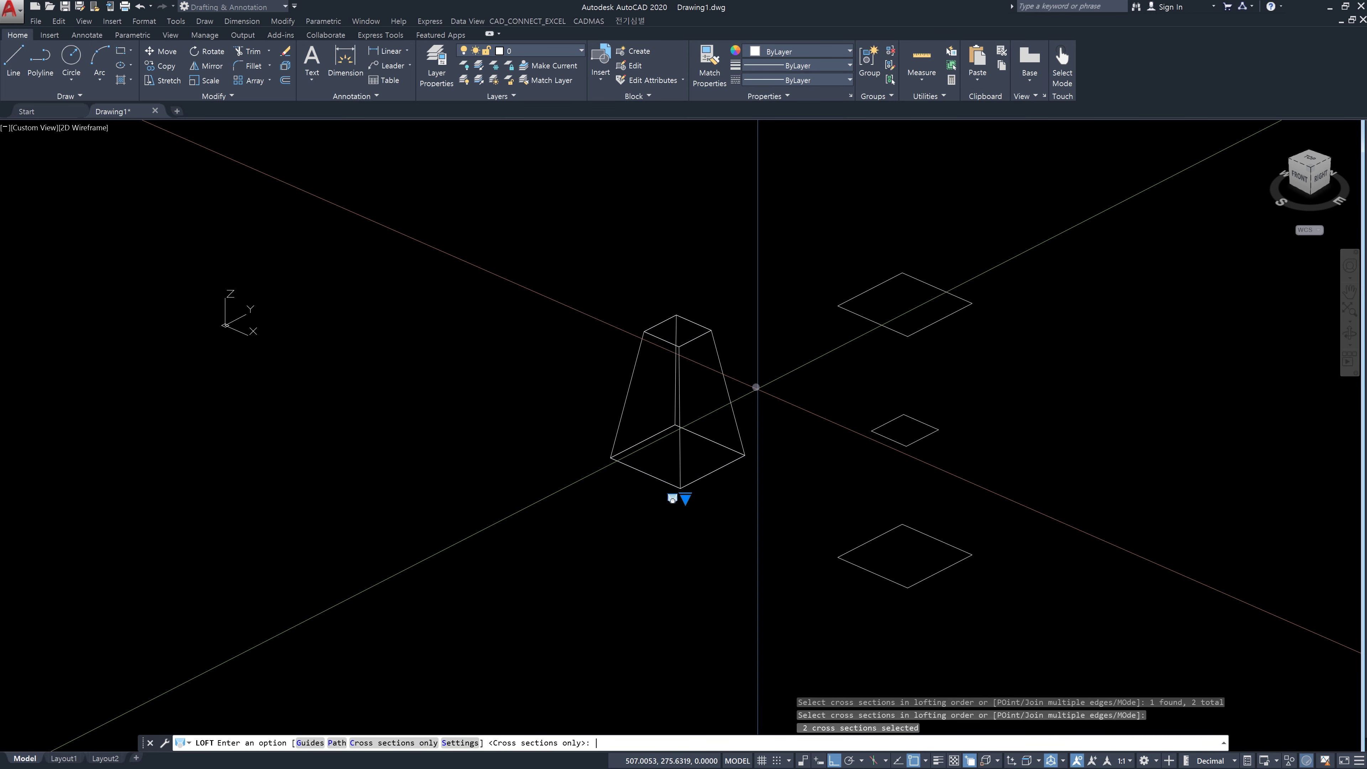
{"action": "key", "text": "Return"}
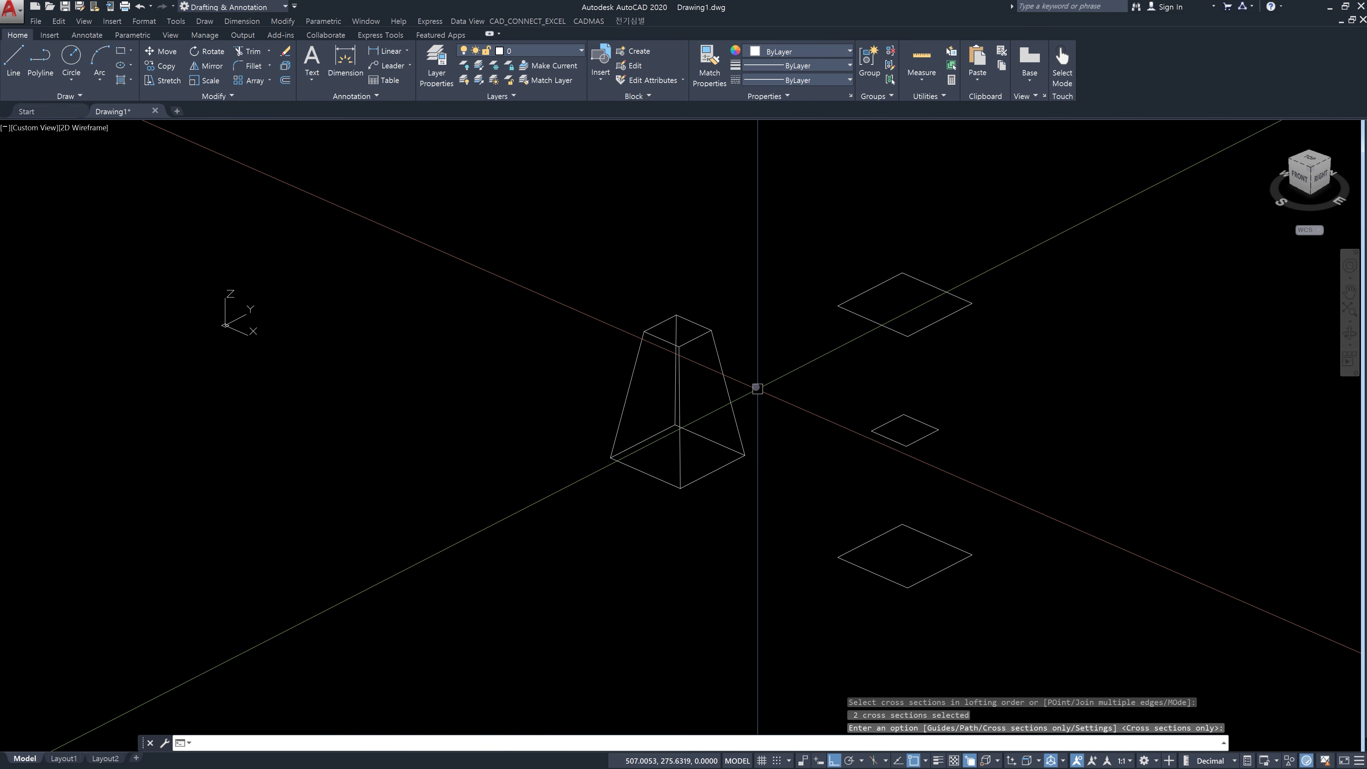
Step: Start a loft through the lower, middle and upper squares of the three-square stack, in that order, seen in the Front view
{"action": "key", "text": "Return"}
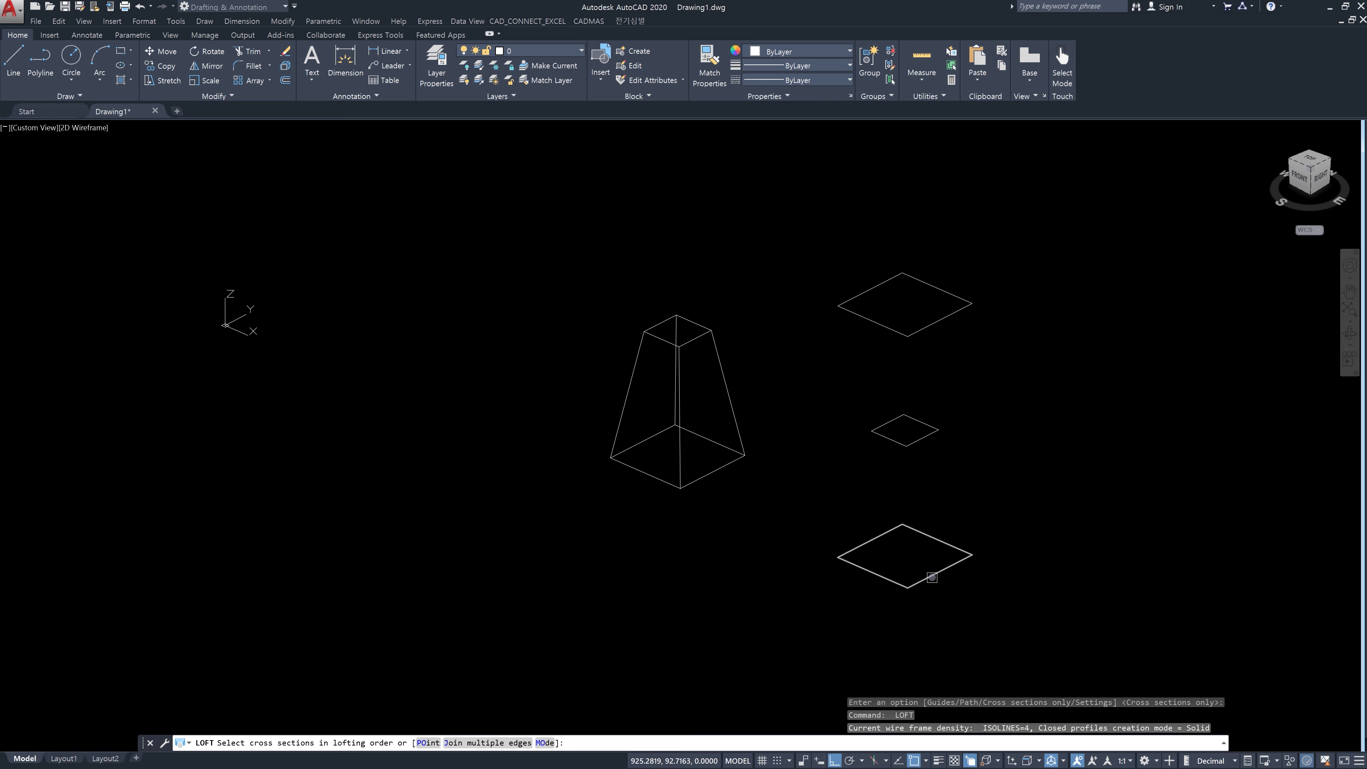
{"action": "left_click", "coordinate": [931, 578]}
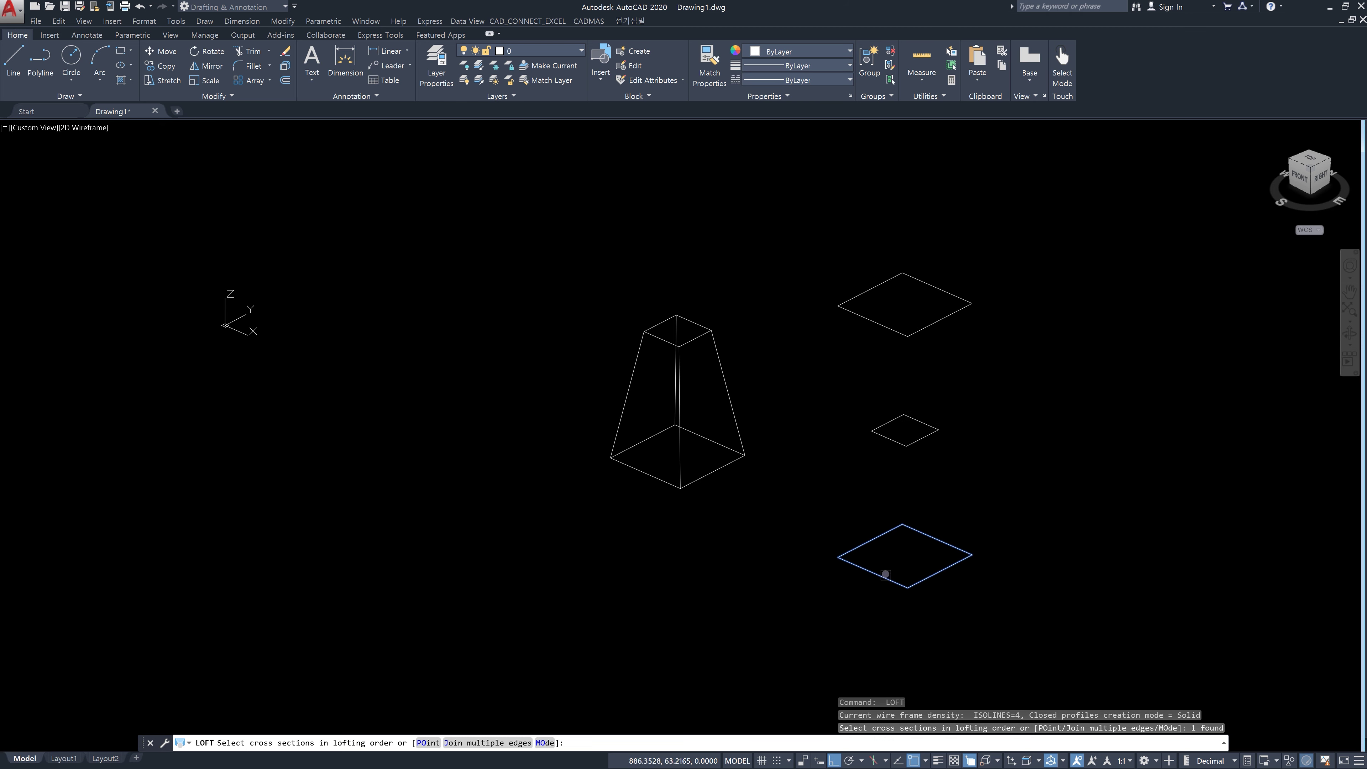
{"action": "left_click", "coordinate": [891, 440]}
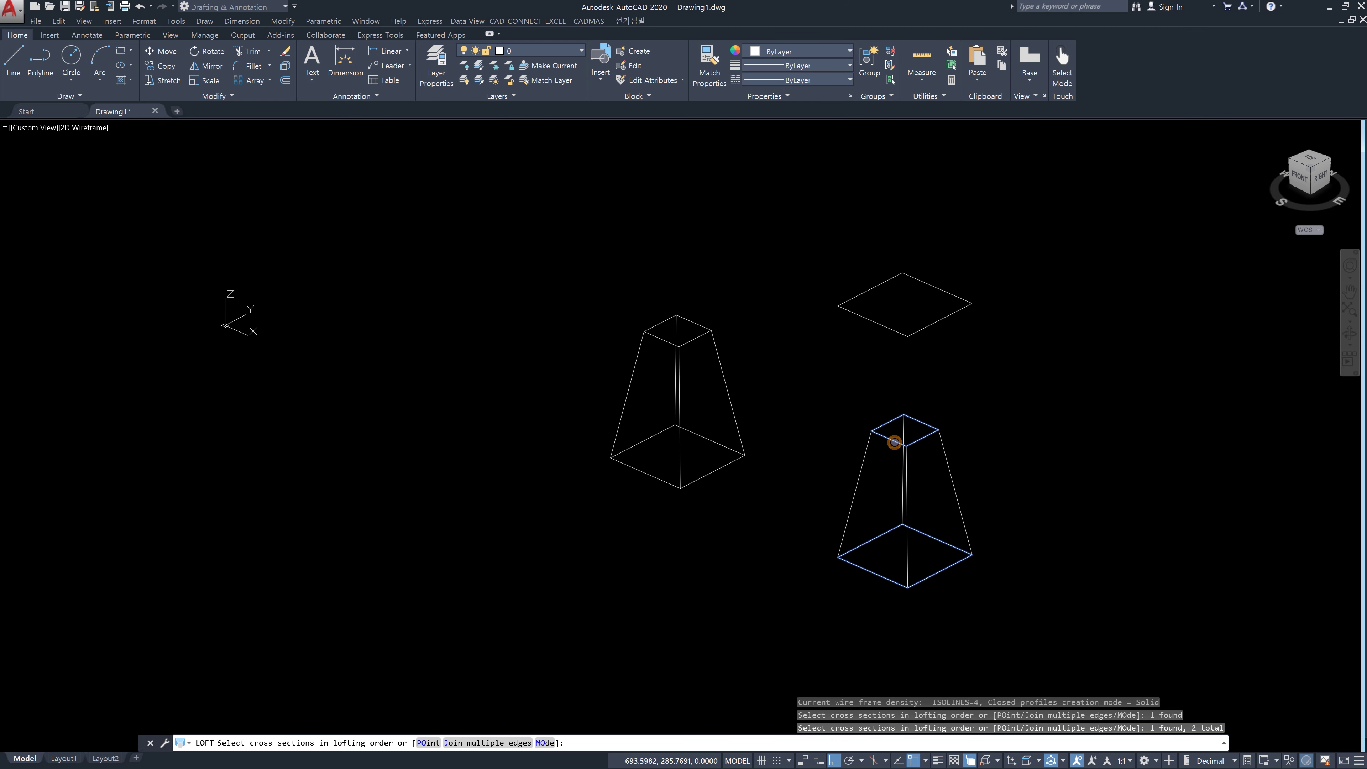
{"action": "left_click", "coordinate": [892, 333]}
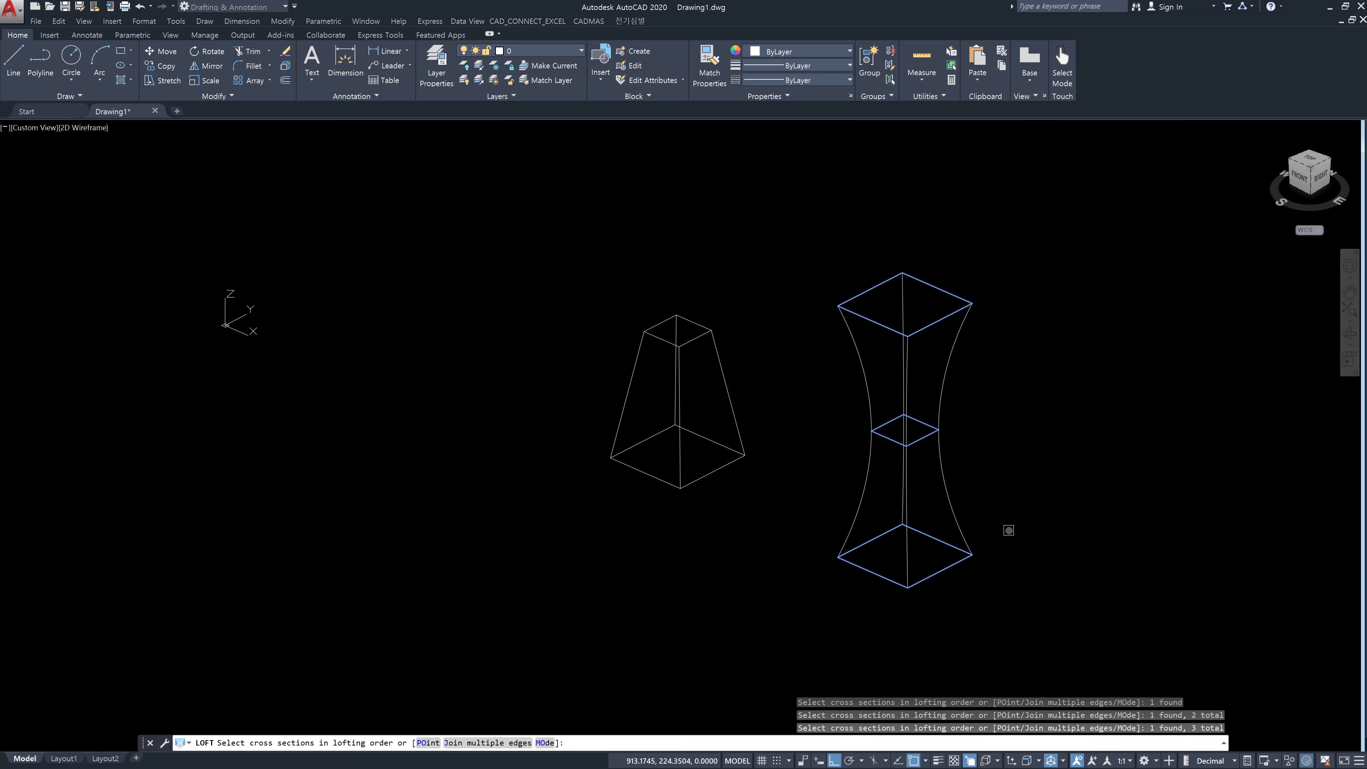
{"action": "left_click", "coordinate": [1299, 177]}
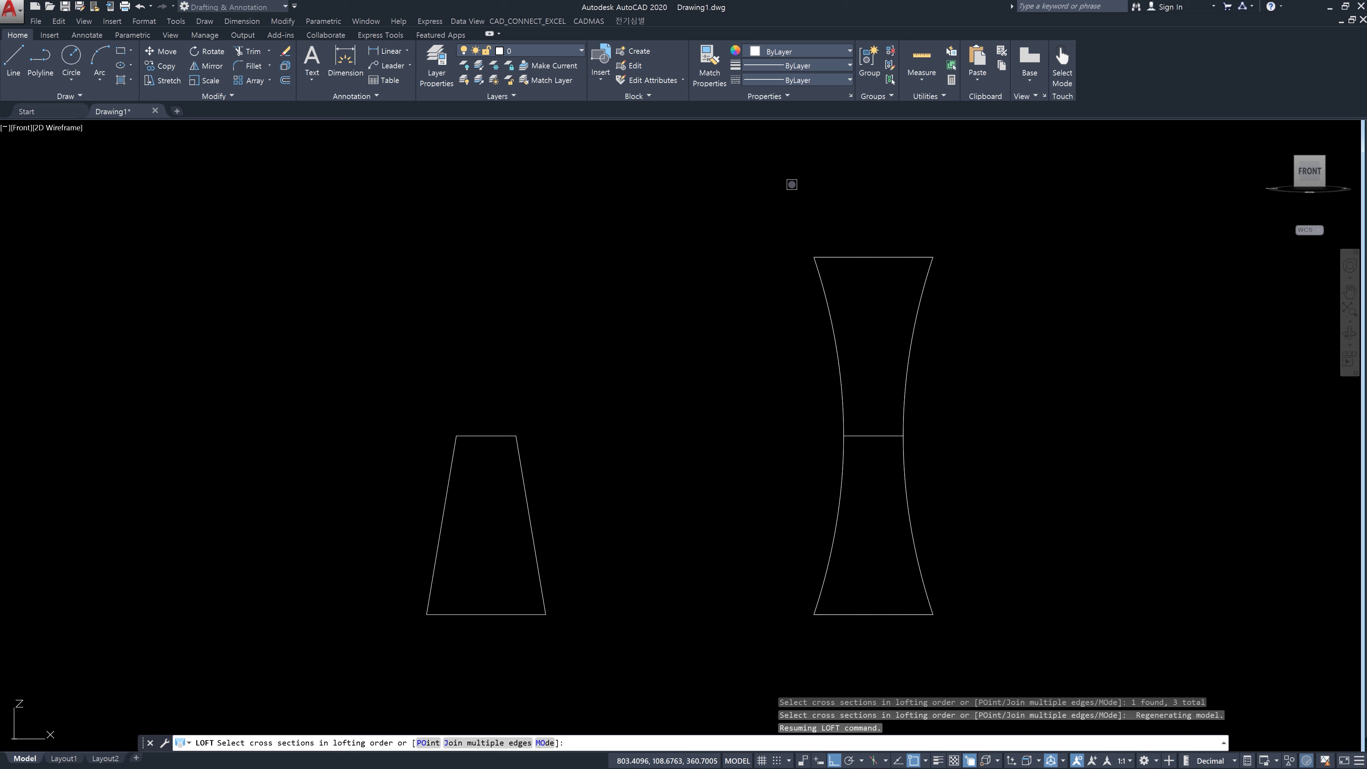
{"action": "key", "text": "Return"}
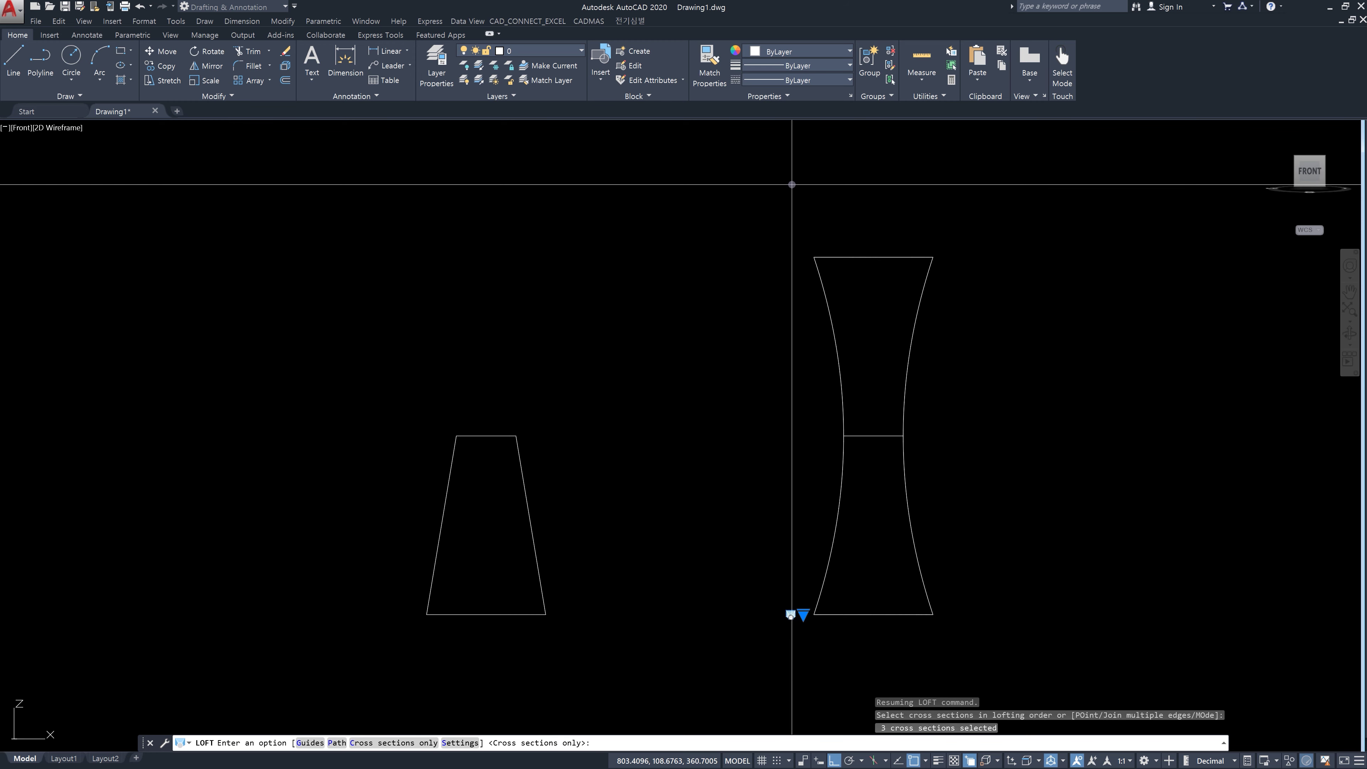
Step: Open the loft settings and compare the Ruled and Smooth Fit surface controls on the three-square loft preview
{"action": "type", "text": "s"}
{"action": "key", "text": "Return"}
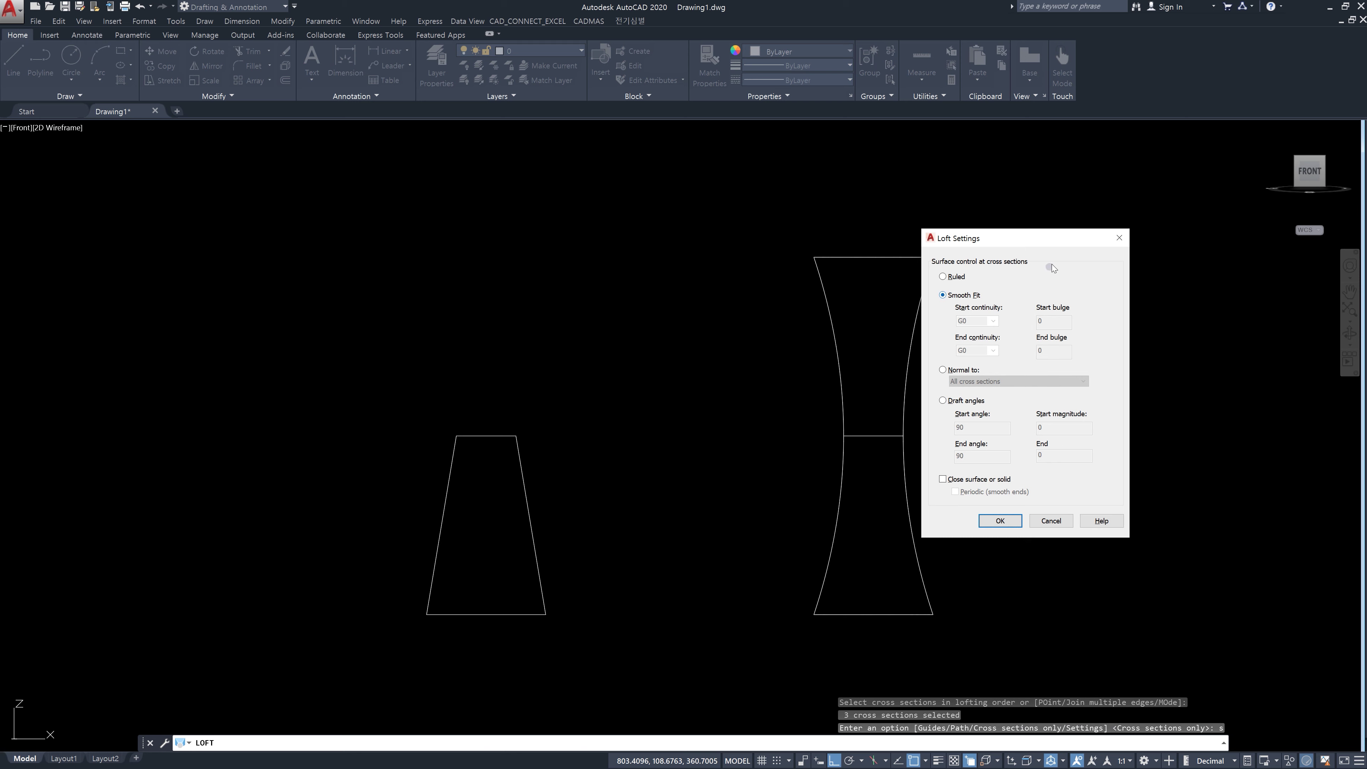
{"action": "left_click_drag", "start_coordinate": [1055, 241], "coordinate": [1108, 242]}
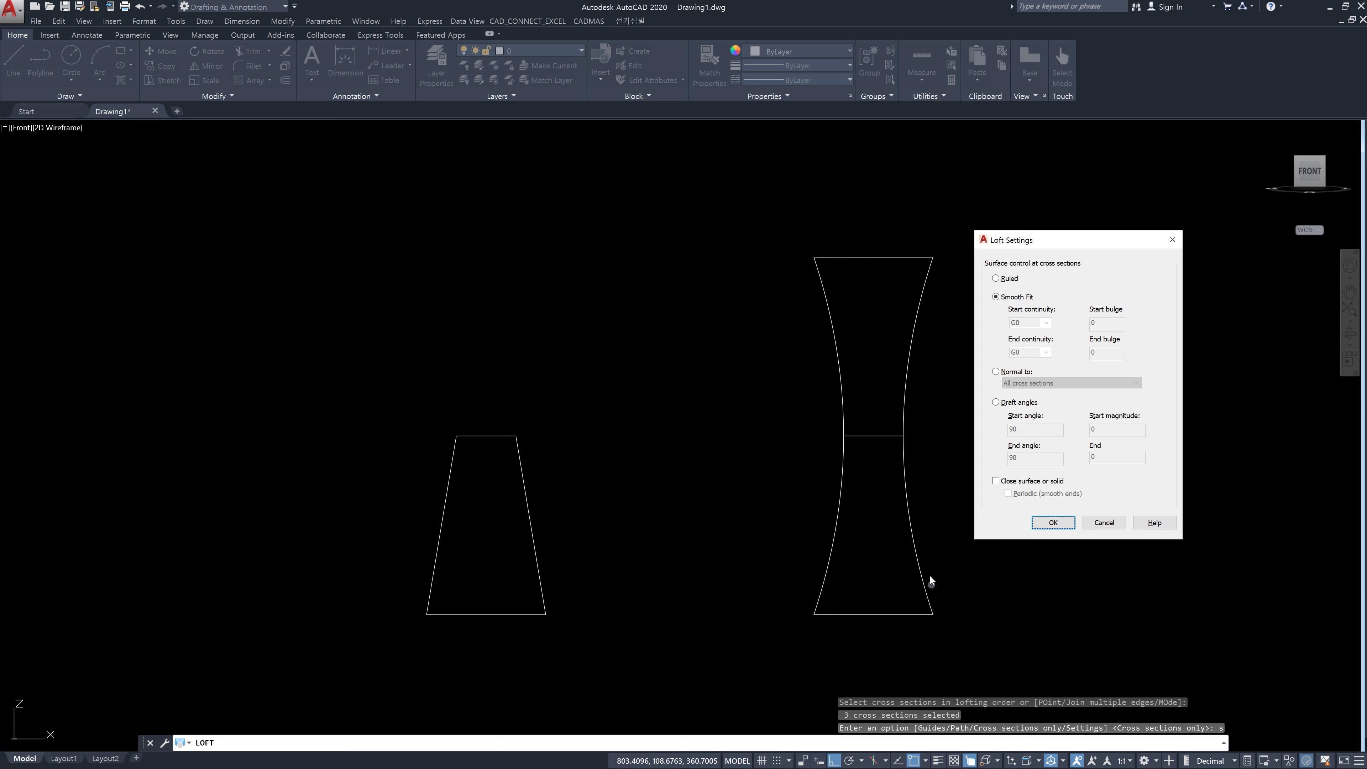
{"action": "left_click", "coordinate": [996, 279]}
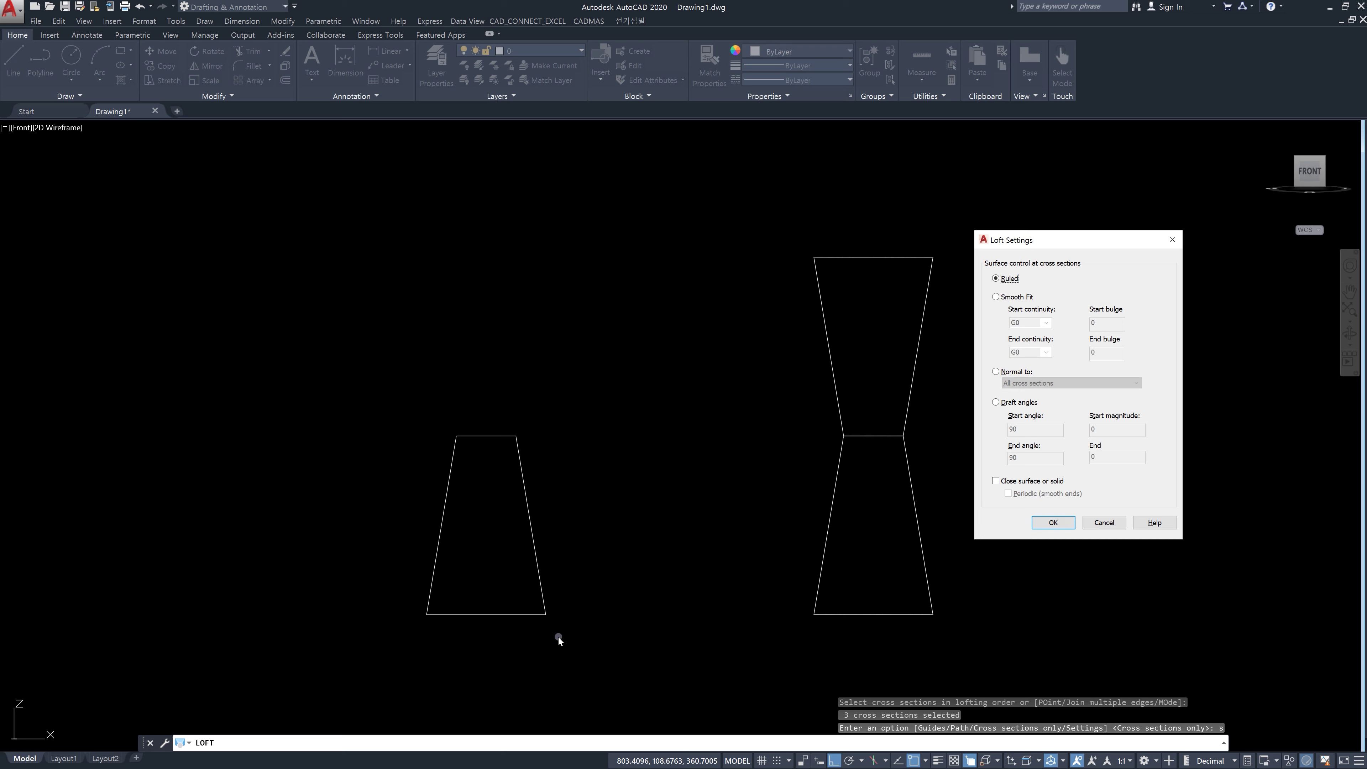
{"action": "left_click", "coordinate": [1012, 297]}
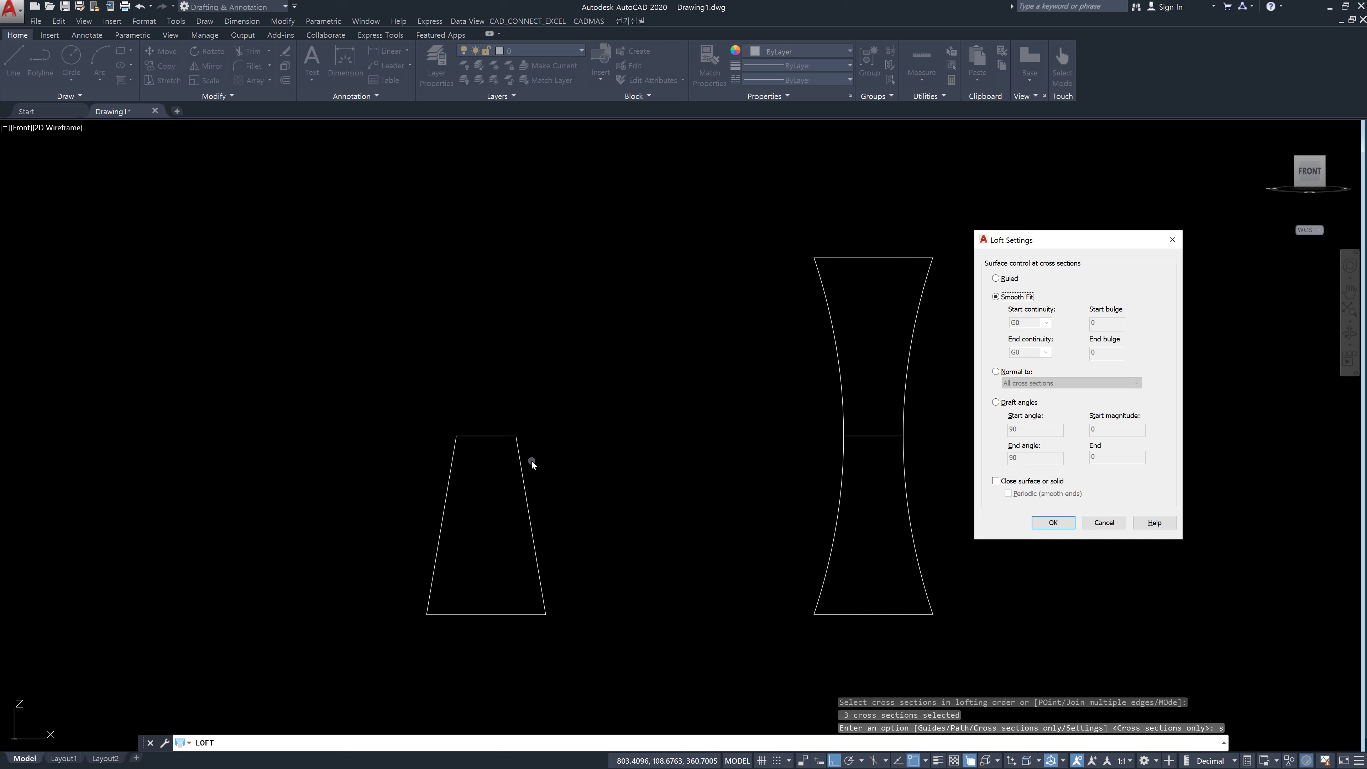
{"action": "left_click", "coordinate": [1008, 280]}
{"action": "left_click", "coordinate": [1011, 298]}
{"action": "left_click", "coordinate": [1005, 278]}
{"action": "left_click", "coordinate": [1007, 297]}
{"action": "left_click", "coordinate": [996, 279]}
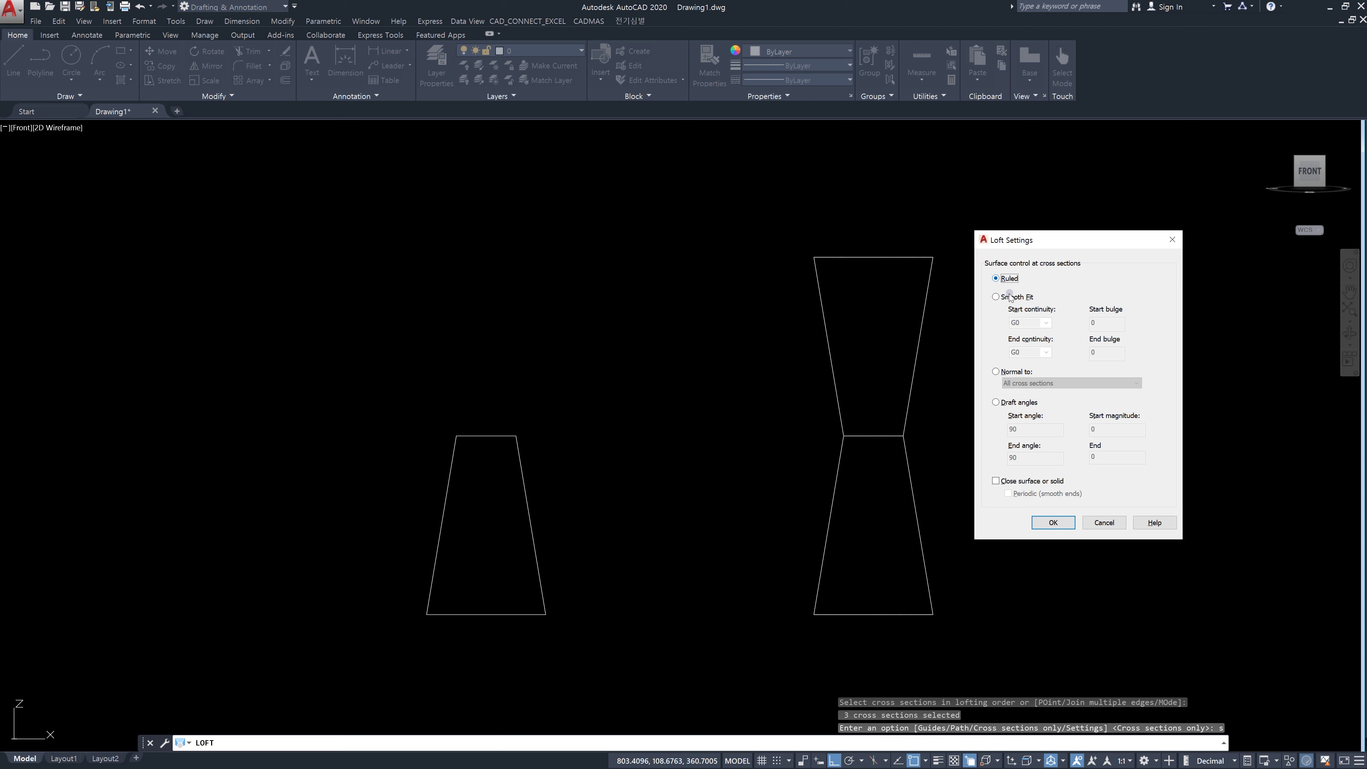
{"action": "left_click", "coordinate": [996, 297]}
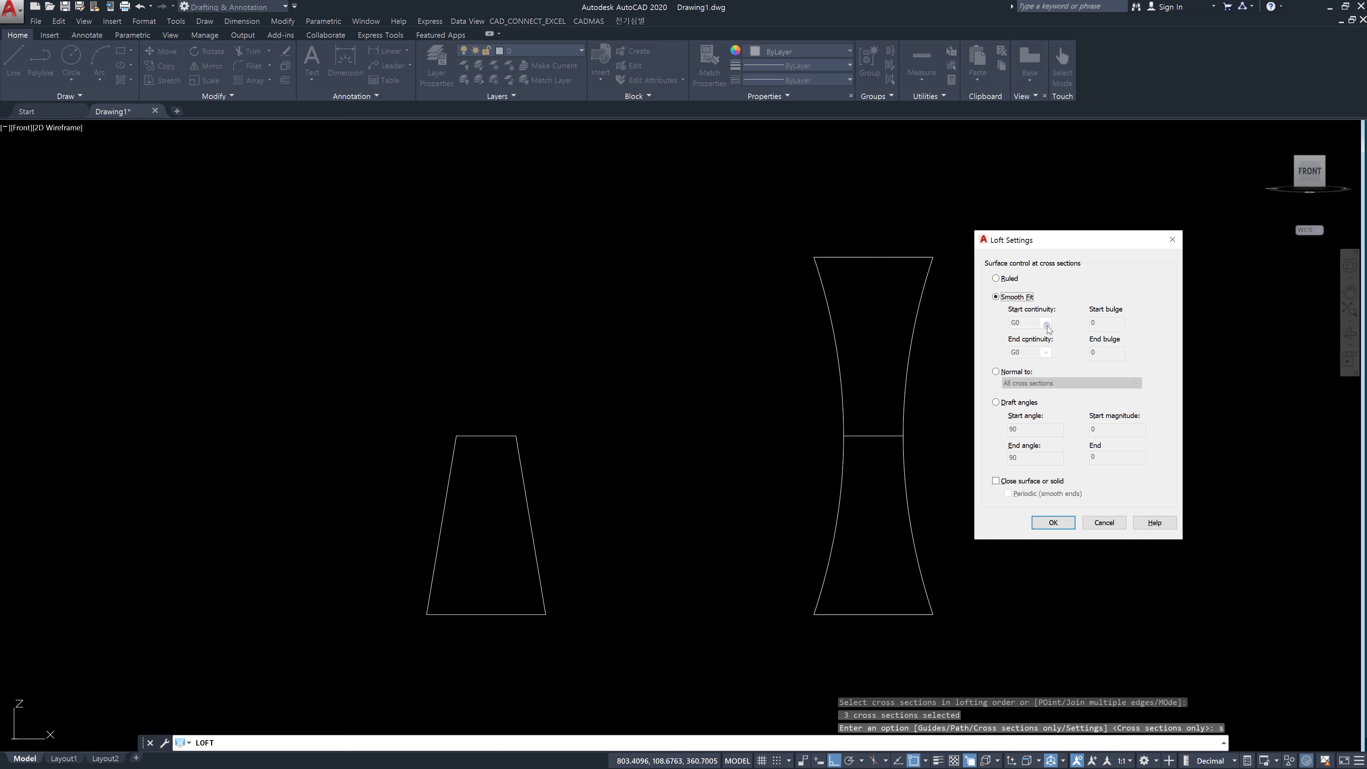
Step: Preview the three-square loft with its surface normal to all cross sections
{"action": "left_click", "coordinate": [995, 372]}
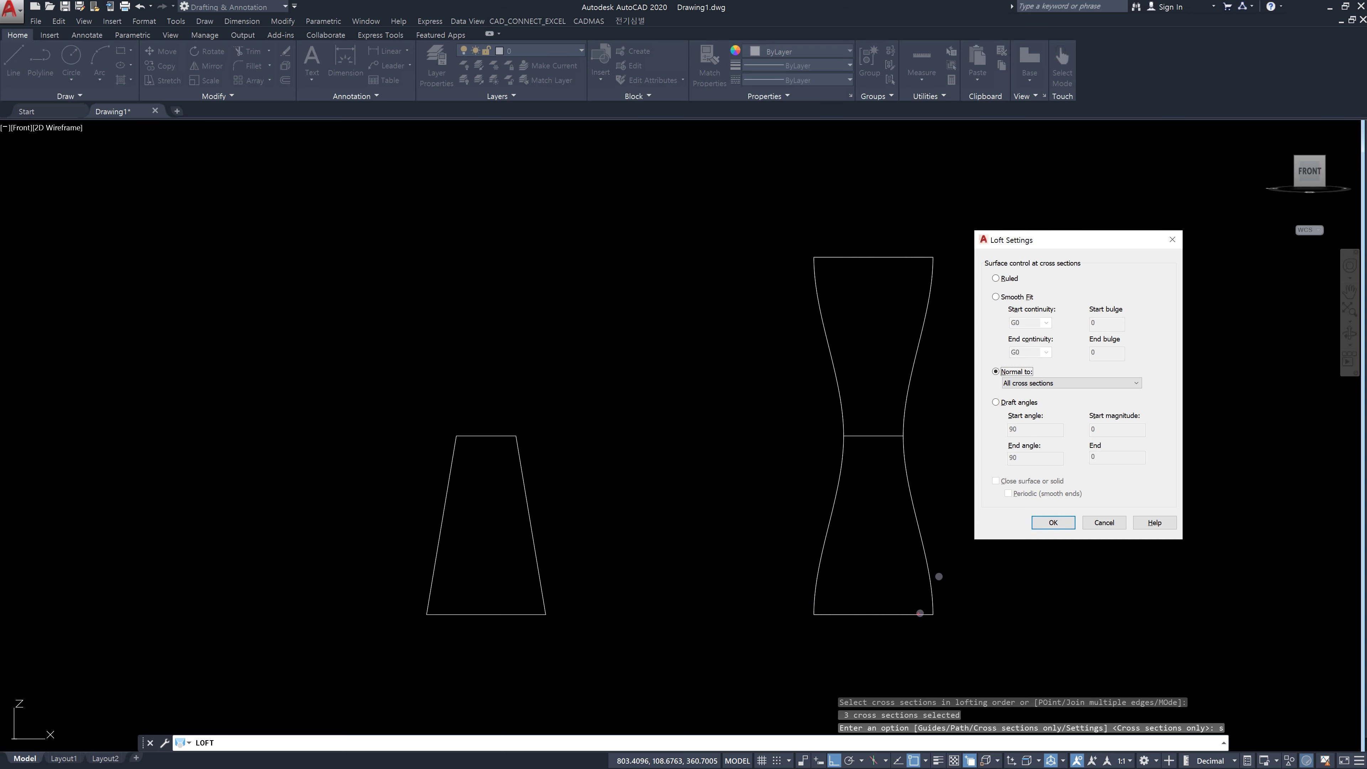
{"action": "left_click_drag", "start_coordinate": [936, 616], "coordinate": [926, 619]}
{"action": "left_click_drag", "start_coordinate": [777, 616], "coordinate": [982, 615]}
{"action": "mouse_move", "coordinate": [935, 600]}
{"action": "left_mouse_down"}
{"action": "mouse_move", "coordinate": [939, 564]}
{"action": "mouse_move", "coordinate": [945, 576]}
{"action": "left_mouse_up"}
{"action": "left_click_drag", "start_coordinate": [905, 418], "coordinate": [914, 439]}
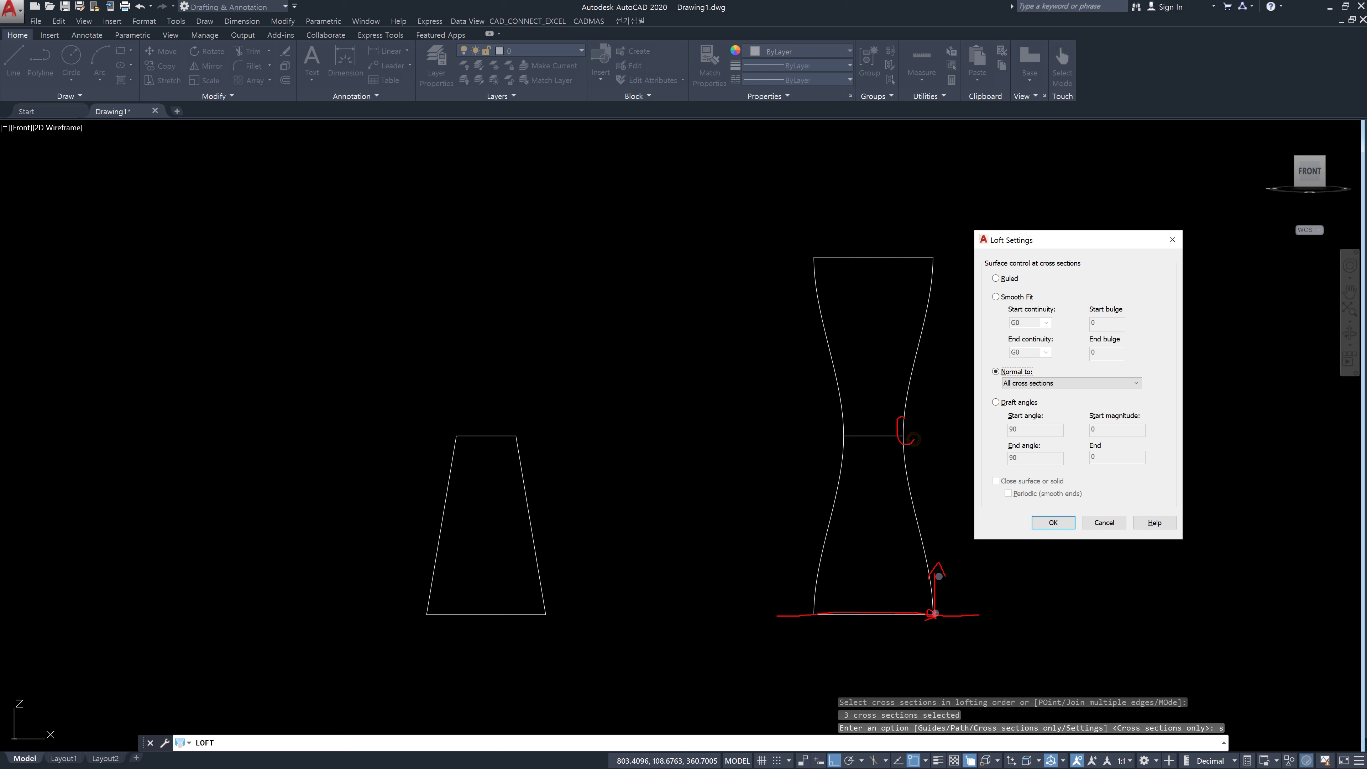
{"action": "left_click_drag", "start_coordinate": [934, 612], "coordinate": [909, 522]}
{"action": "mouse_move", "coordinate": [910, 432]}
{"action": "left_mouse_down"}
{"action": "mouse_move", "coordinate": [906, 446]}
{"action": "mouse_move", "coordinate": [846, 435]}
{"action": "mouse_move", "coordinate": [906, 431]}
{"action": "mouse_move", "coordinate": [847, 435]}
{"action": "mouse_move", "coordinate": [903, 437]}
{"action": "mouse_move", "coordinate": [904, 463]}
{"action": "mouse_move", "coordinate": [892, 462]}
{"action": "mouse_move", "coordinate": [918, 446]}
{"action": "mouse_move", "coordinate": [901, 434]}
{"action": "mouse_move", "coordinate": [900, 403]}
{"action": "mouse_move", "coordinate": [913, 424]}
{"action": "left_mouse_up"}
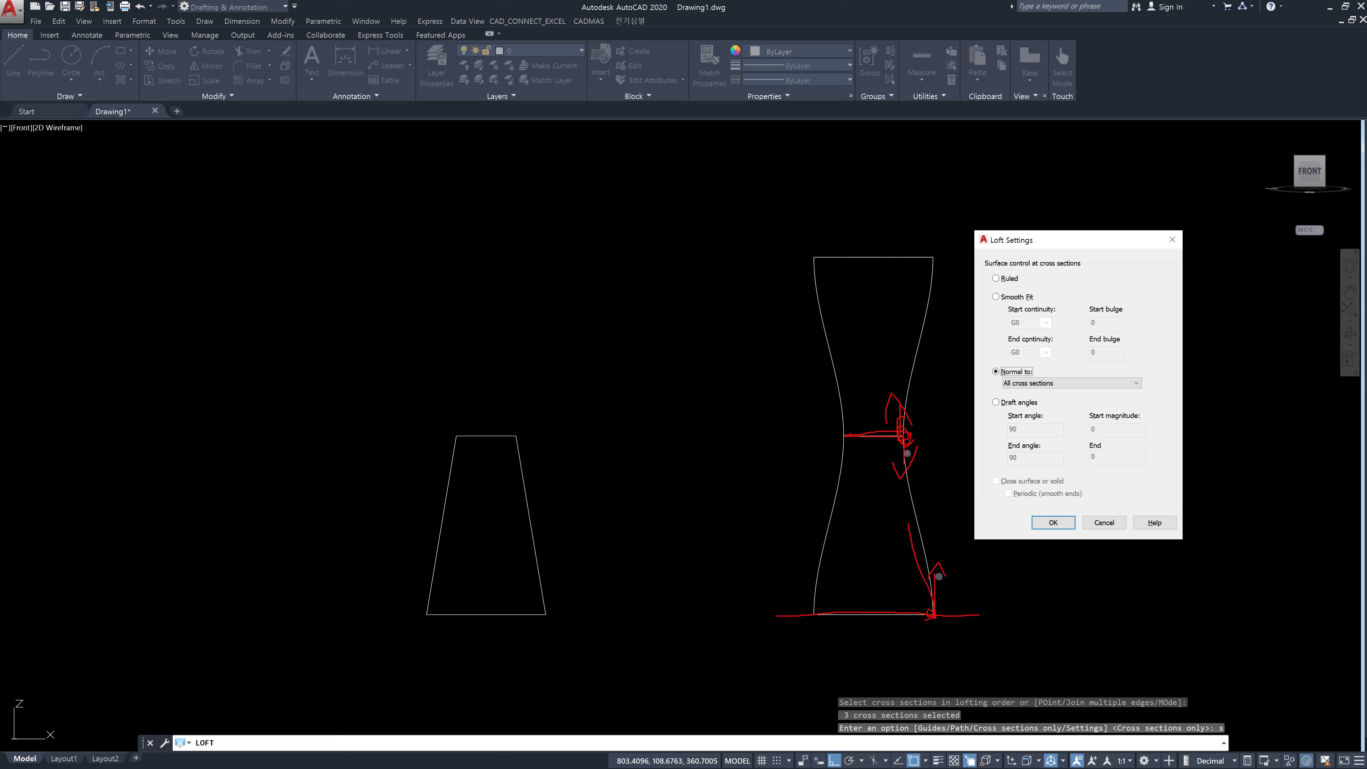
{"action": "mouse_move", "coordinate": [908, 489]}
{"action": "left_mouse_down"}
{"action": "mouse_move", "coordinate": [902, 429]}
{"action": "mouse_move", "coordinate": [833, 435]}
{"action": "mouse_move", "coordinate": [900, 420]}
{"action": "mouse_move", "coordinate": [936, 248]}
{"action": "mouse_move", "coordinate": [925, 285]}
{"action": "mouse_move", "coordinate": [945, 288]}
{"action": "left_mouse_up"}
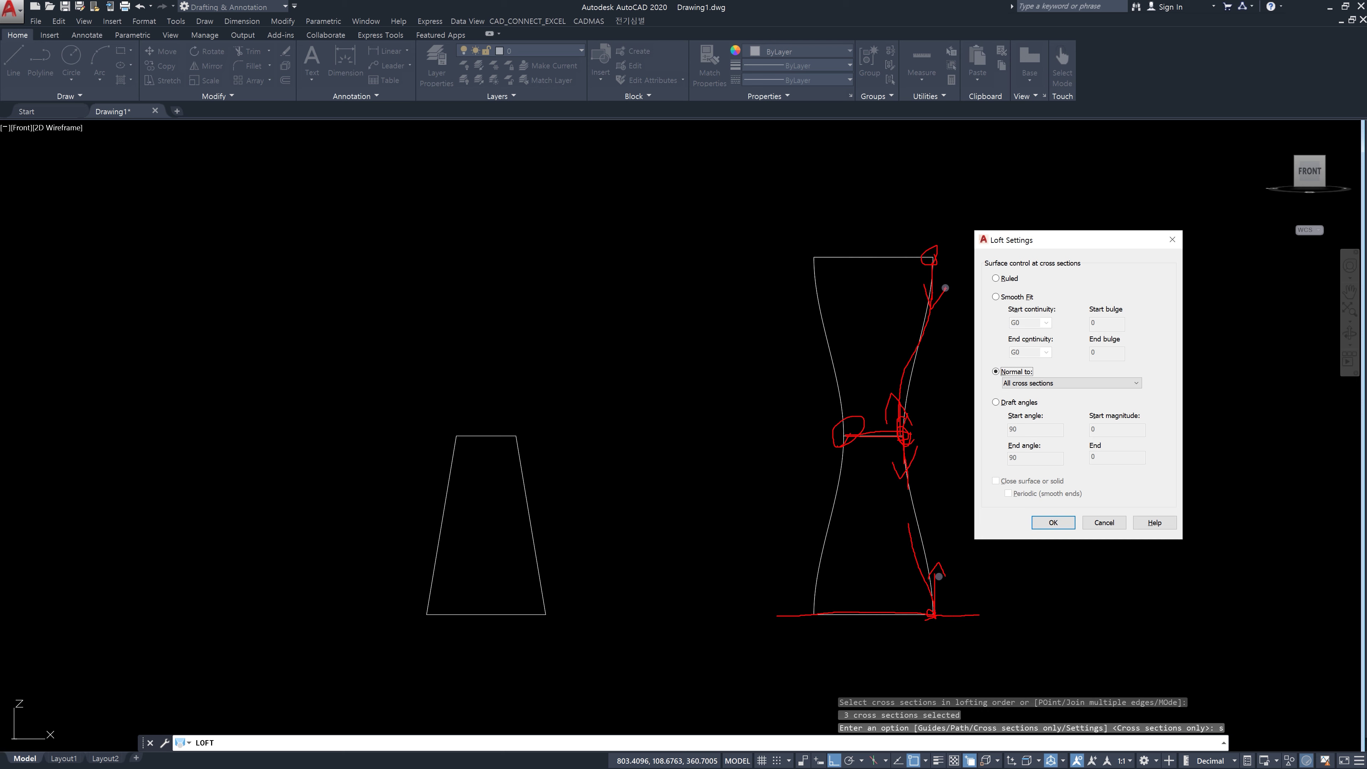
{"action": "key", "text": "Escape"}
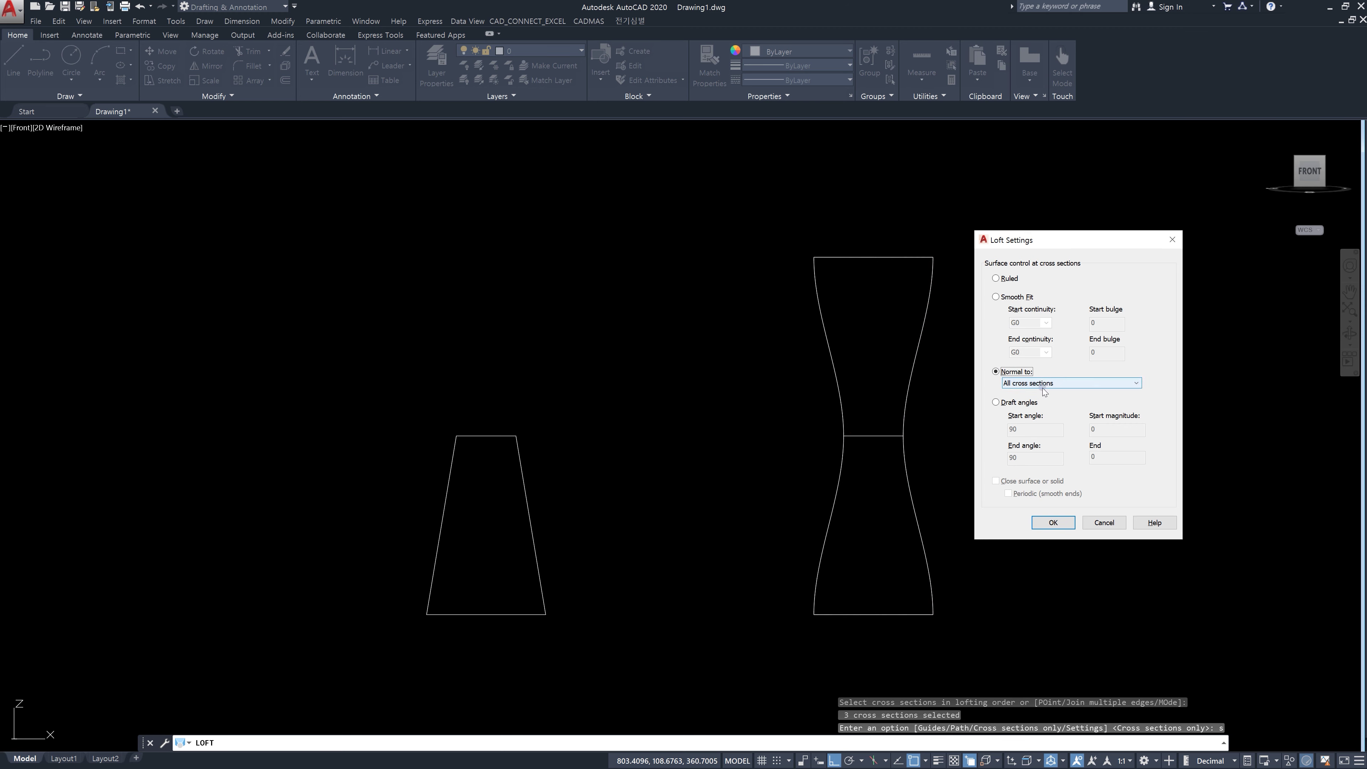
Step: Make the loft surface normal to the start cross section only
{"action": "left_click", "coordinate": [1135, 384]}
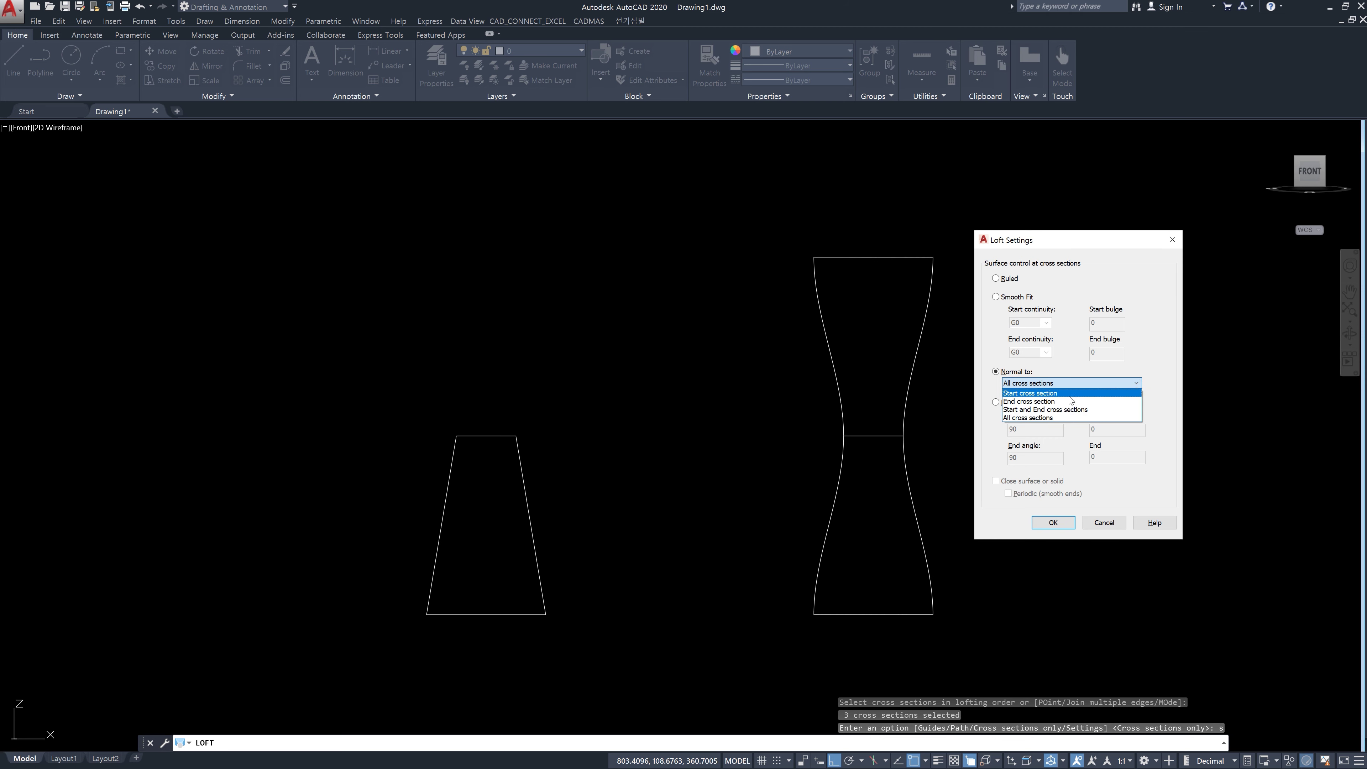
{"action": "left_click", "coordinate": [1047, 396]}
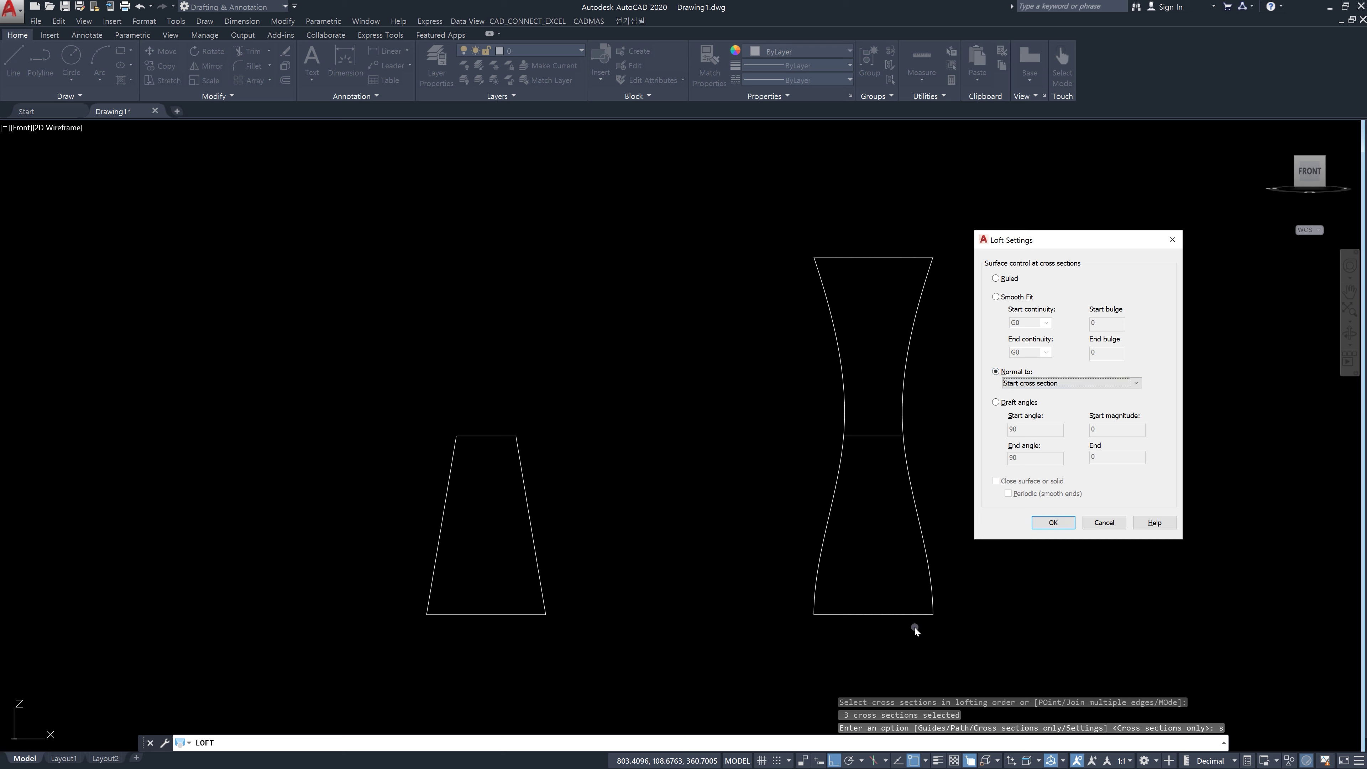
{"action": "key", "text": "ctrl+2"}
{"action": "left_click_drag", "start_coordinate": [902, 627], "coordinate": [865, 619]}
{"action": "left_click_drag", "start_coordinate": [877, 443], "coordinate": [871, 437]}
{"action": "left_click_drag", "start_coordinate": [890, 275], "coordinate": [885, 264]}
{"action": "mouse_move", "coordinate": [941, 617]}
{"action": "left_mouse_down"}
{"action": "mouse_move", "coordinate": [937, 577]}
{"action": "mouse_move", "coordinate": [954, 585]}
{"action": "left_mouse_up"}
{"action": "mouse_move", "coordinate": [883, 429]}
{"action": "left_mouse_down"}
{"action": "mouse_move", "coordinate": [904, 439]}
{"action": "mouse_move", "coordinate": [896, 454]}
{"action": "left_mouse_up"}
{"action": "mouse_move", "coordinate": [927, 277]}
{"action": "left_mouse_down"}
{"action": "mouse_move", "coordinate": [933, 245]}
{"action": "mouse_move", "coordinate": [936, 265]}
{"action": "left_mouse_up"}
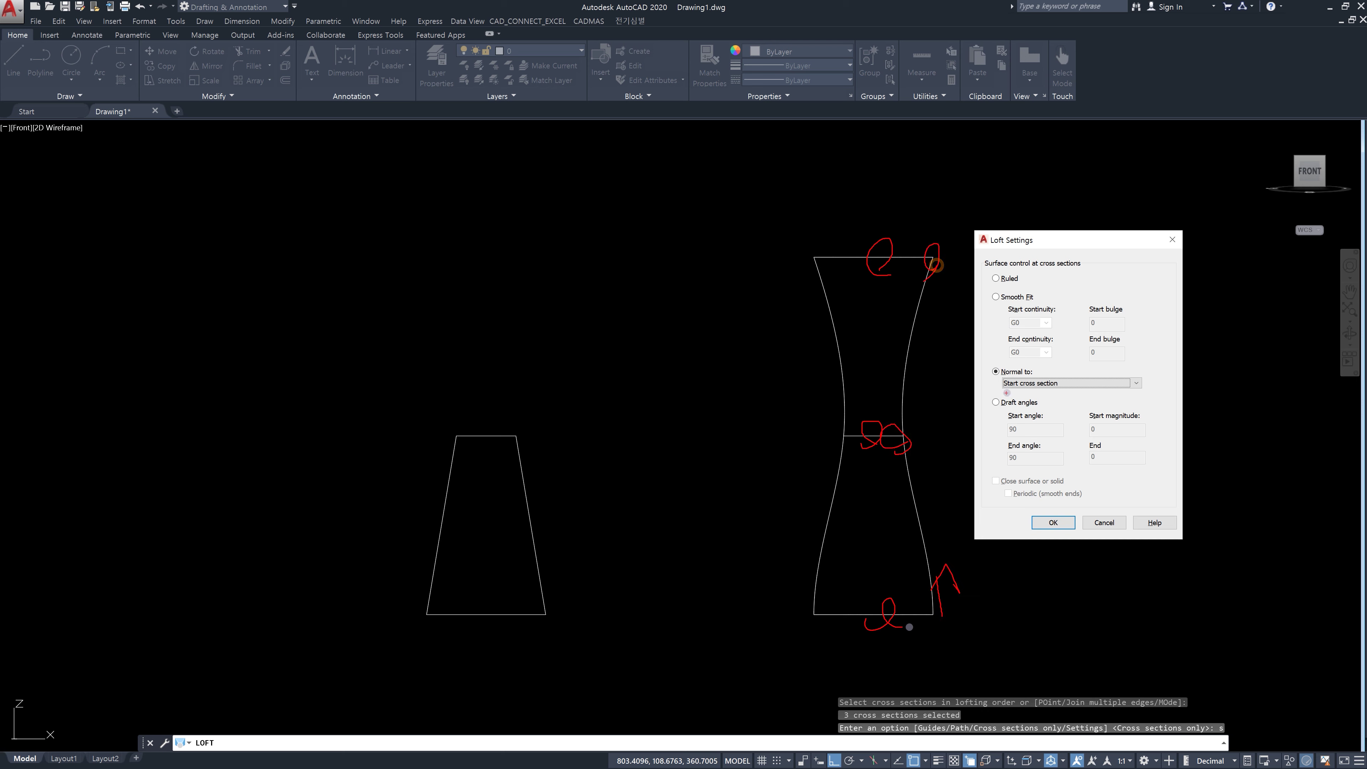
{"action": "mouse_move", "coordinate": [1003, 391]}
{"action": "left_mouse_down"}
{"action": "mouse_move", "coordinate": [1065, 391]}
{"action": "mouse_move", "coordinate": [1063, 365]}
{"action": "mouse_move", "coordinate": [985, 377]}
{"action": "mouse_move", "coordinate": [1047, 393]}
{"action": "left_mouse_up"}
{"action": "mouse_move", "coordinate": [938, 619]}
{"action": "left_mouse_down"}
{"action": "mouse_move", "coordinate": [941, 576]}
{"action": "mouse_move", "coordinate": [932, 586]}
{"action": "mouse_move", "coordinate": [965, 587]}
{"action": "left_mouse_up"}
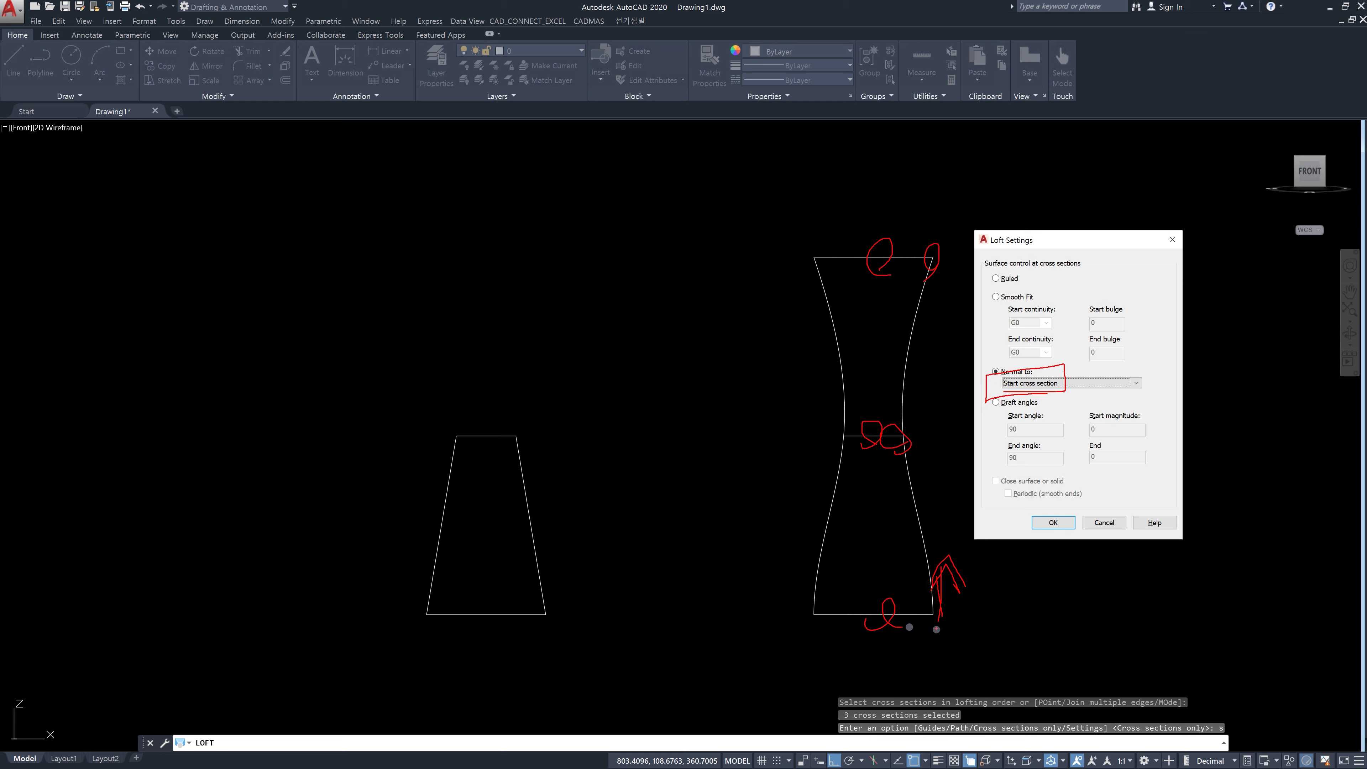
{"action": "key", "text": "Escape"}
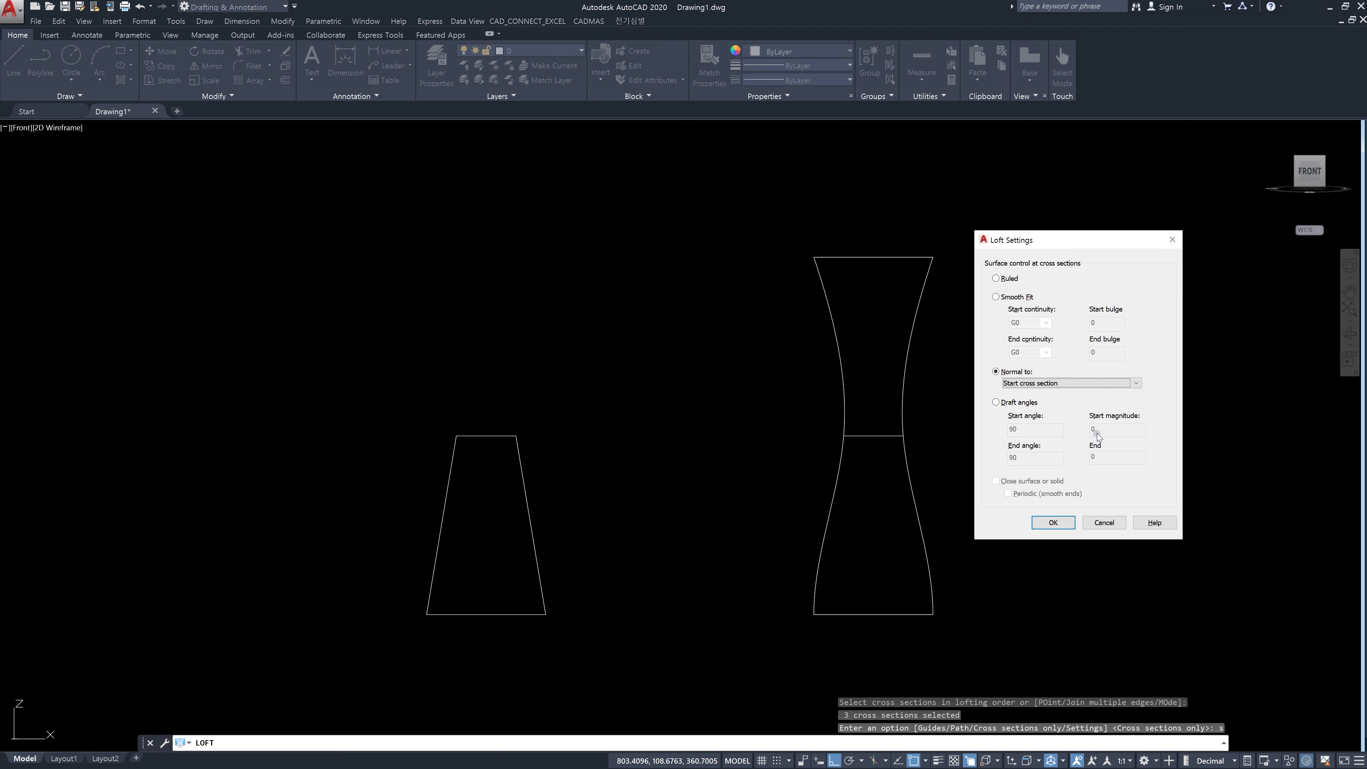
Step: Preview the loft normal to the end cross section, to the start and end cross sections, and to all cross sections
{"action": "left_click", "coordinate": [1135, 384]}
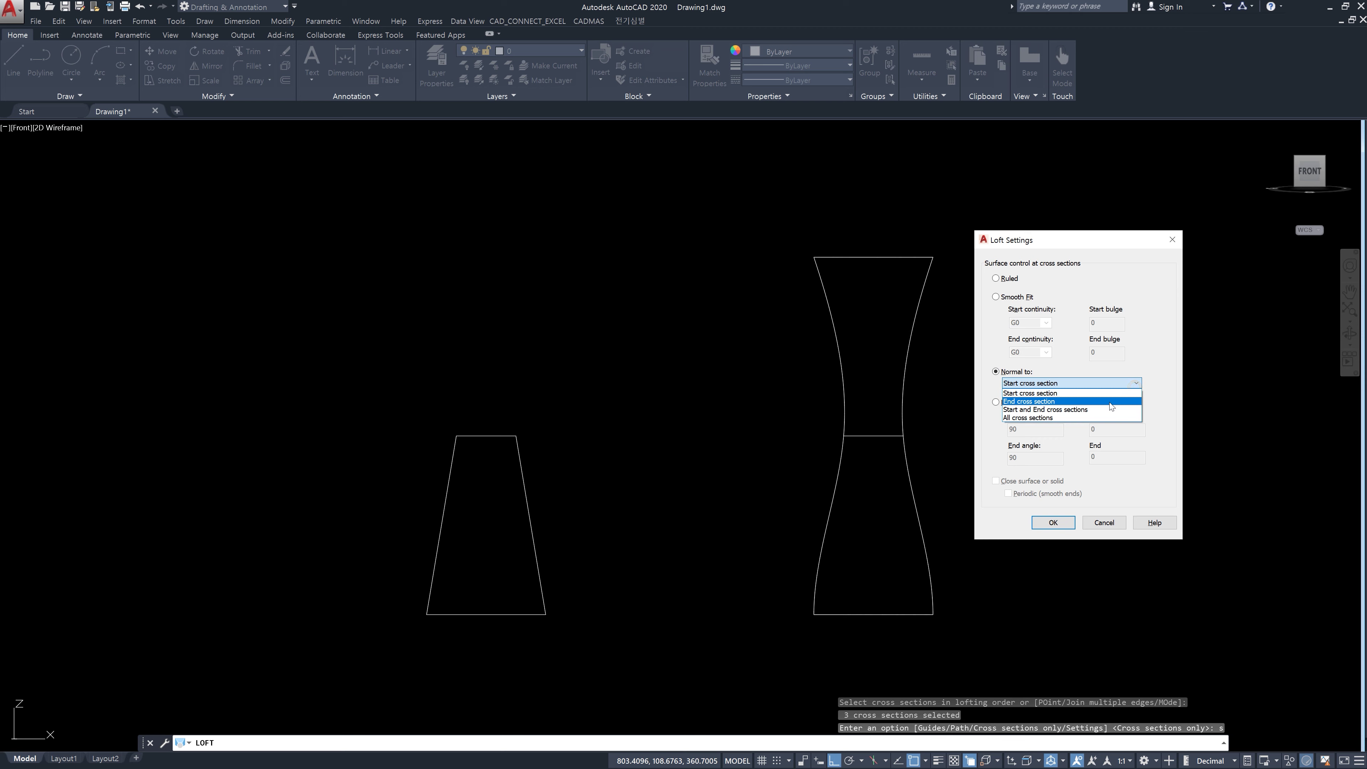
{"action": "left_click", "coordinate": [1109, 403]}
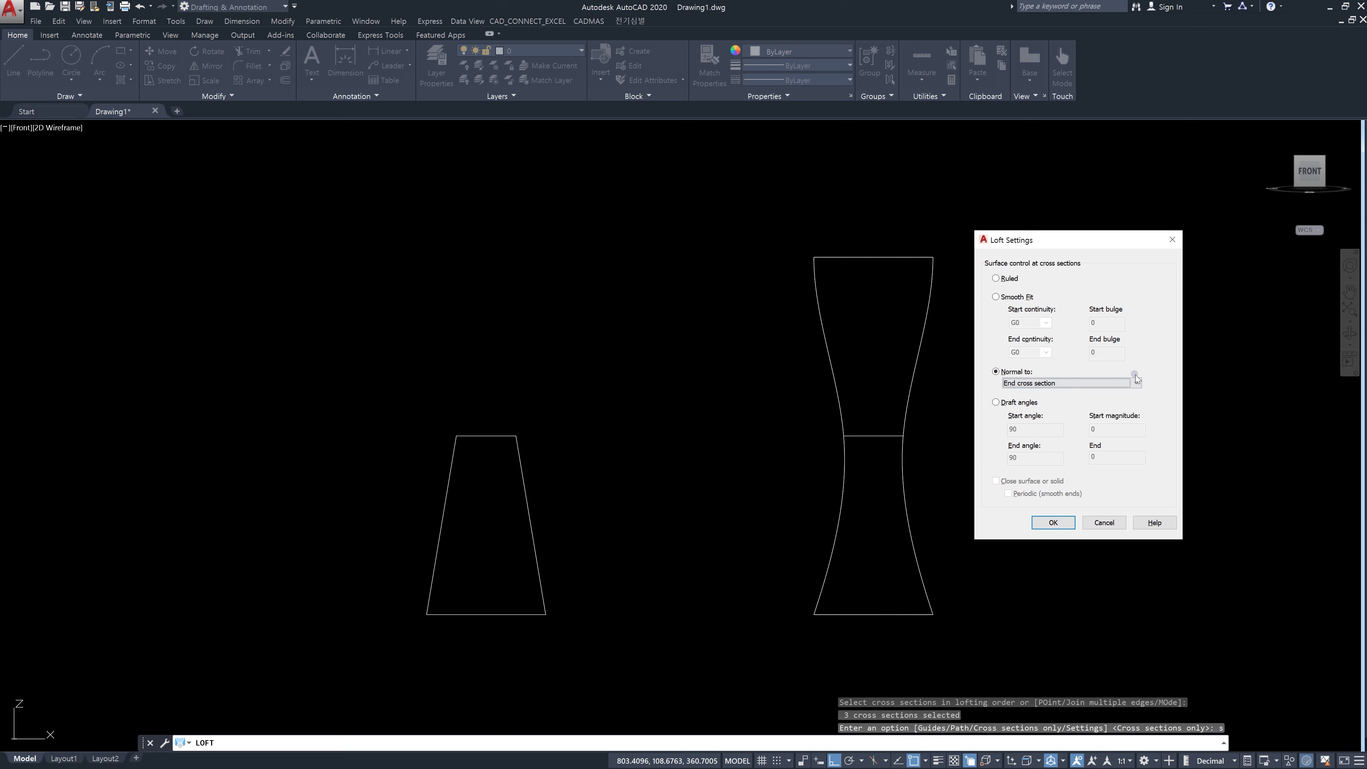
{"action": "left_click", "coordinate": [1134, 383]}
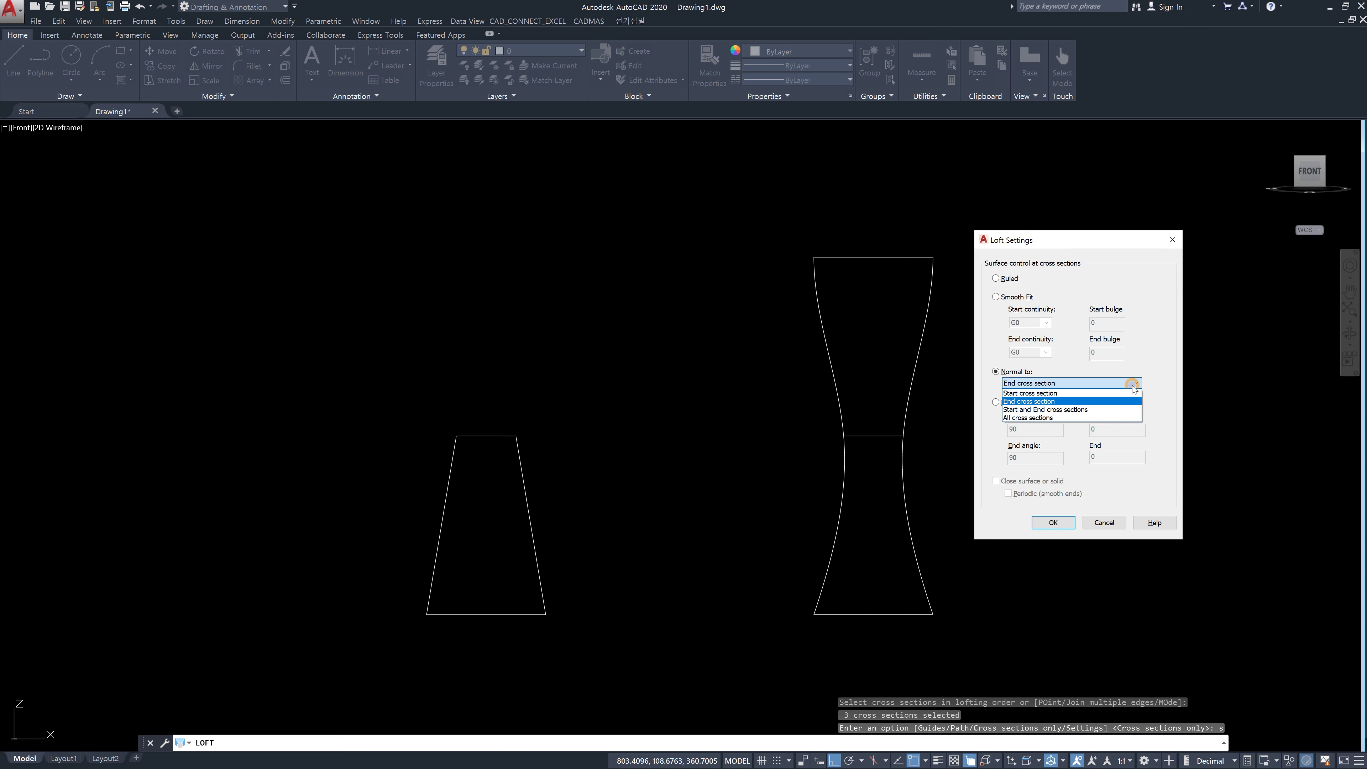
{"action": "left_click", "coordinate": [1080, 412]}
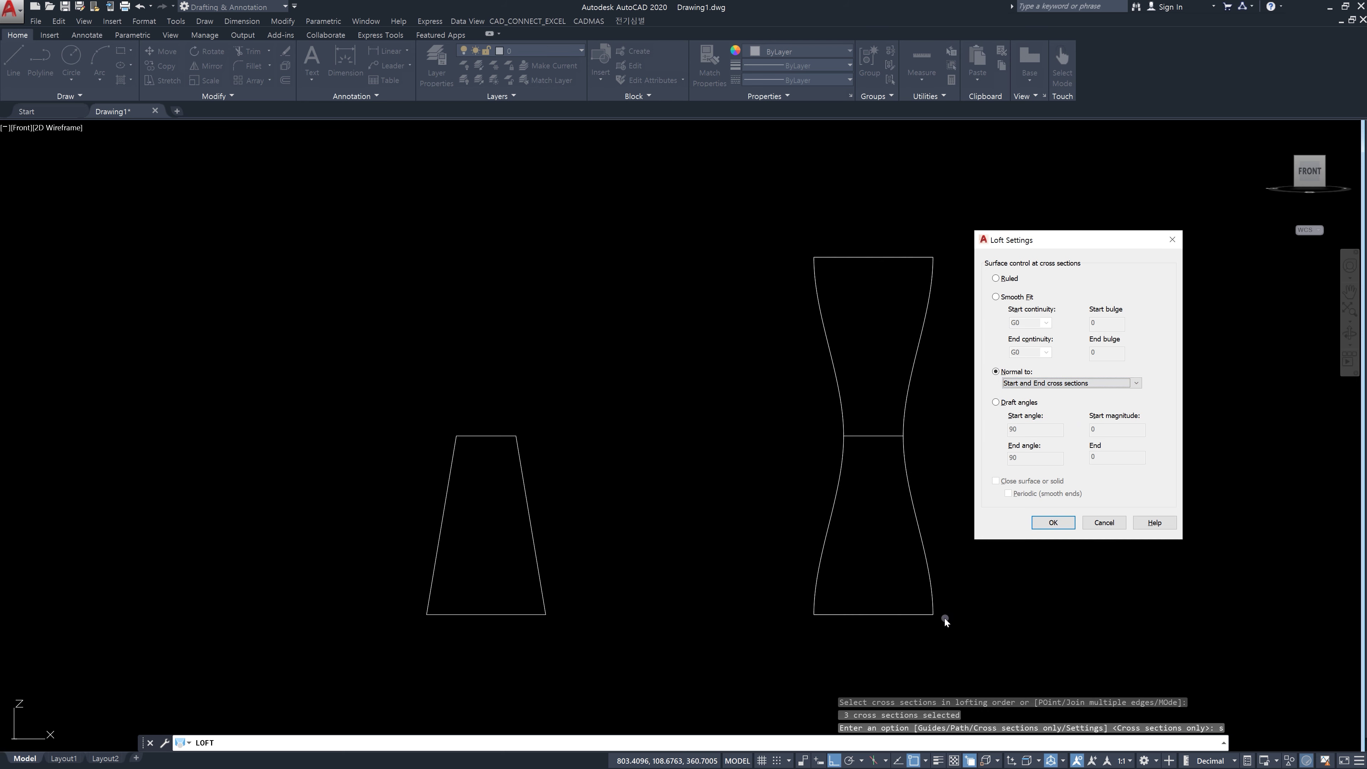
{"action": "left_click", "coordinate": [1081, 382]}
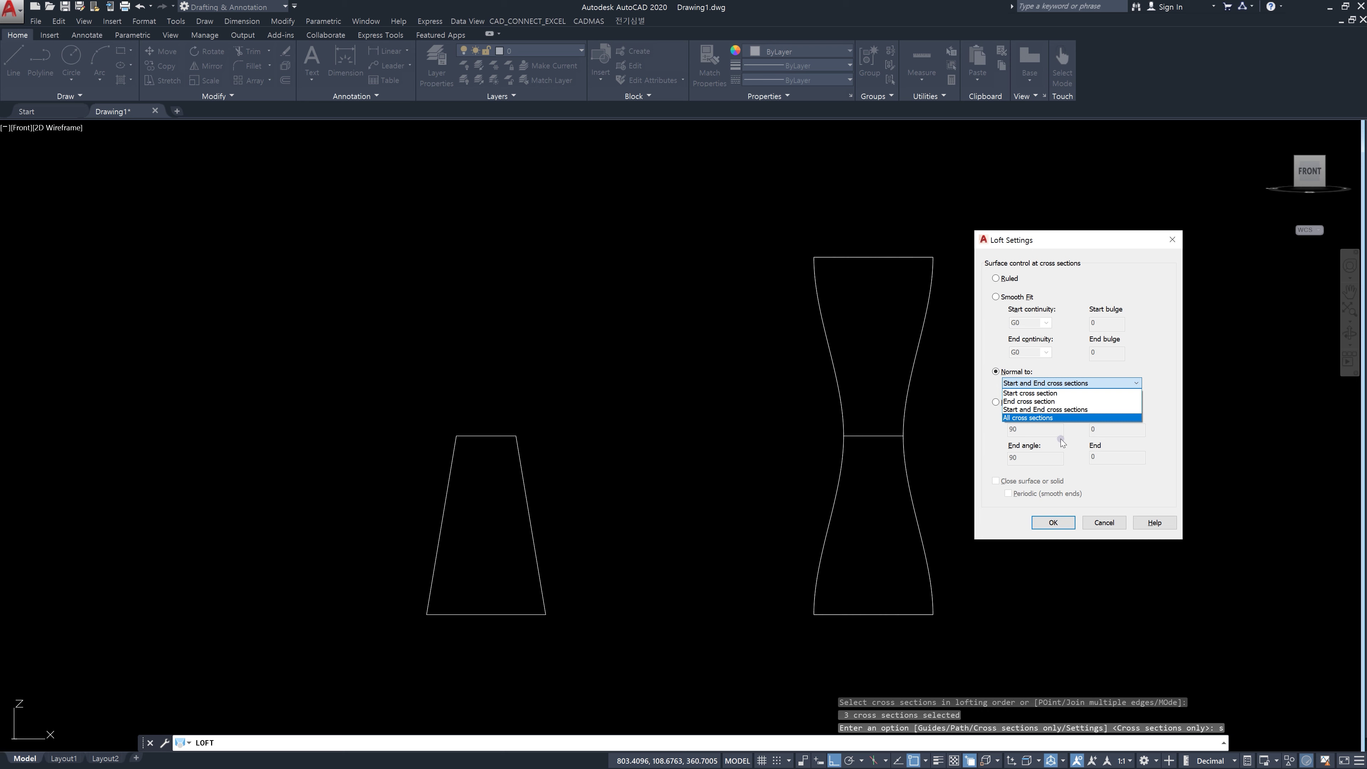
{"action": "left_click", "coordinate": [1046, 420]}
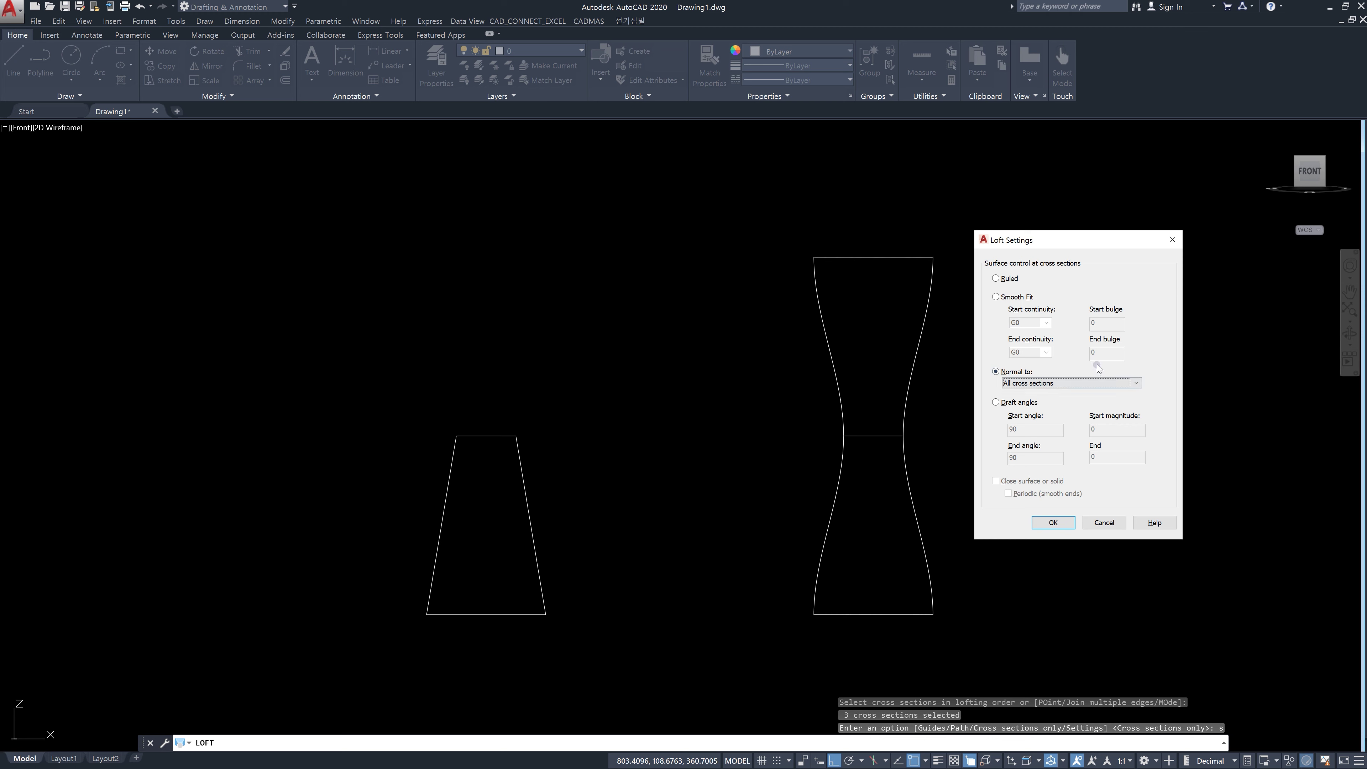
Step: Switch the loft's surface control to draft angles and set the start angle to 45
{"action": "left_click", "coordinate": [997, 402]}
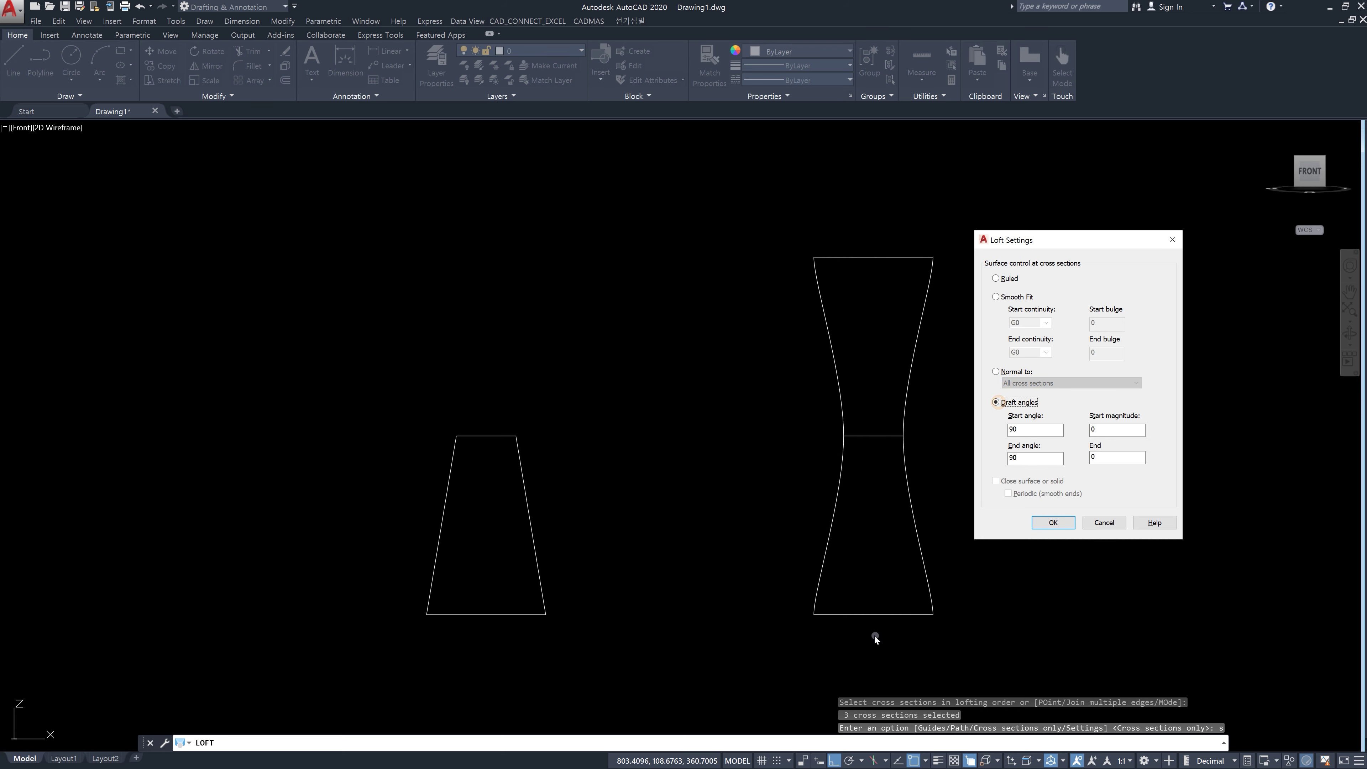
{"action": "left_click", "coordinate": [1024, 429]}
{"action": "left_click", "coordinate": [1024, 429]}
{"action": "double_click", "coordinate": [1026, 428]}
{"action": "left_click", "coordinate": [1031, 459]}
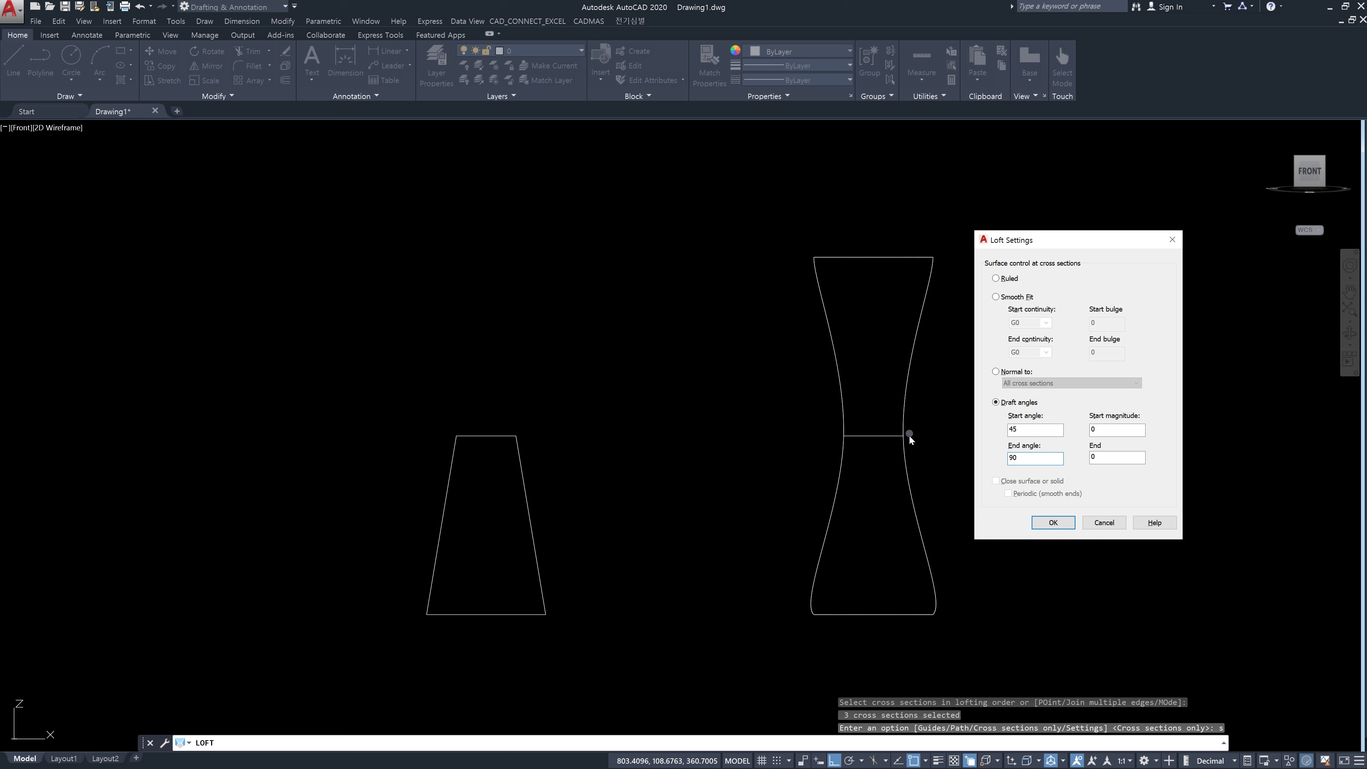
Step: Set the loft's end draft angle to 135
{"action": "left_click", "coordinate": [882, 579]}
{"action": "left_click", "coordinate": [1027, 455]}
{"action": "double_click", "coordinate": [1026, 455]}
{"action": "type", "text": "135"}
{"action": "left_click", "coordinate": [1025, 429]}
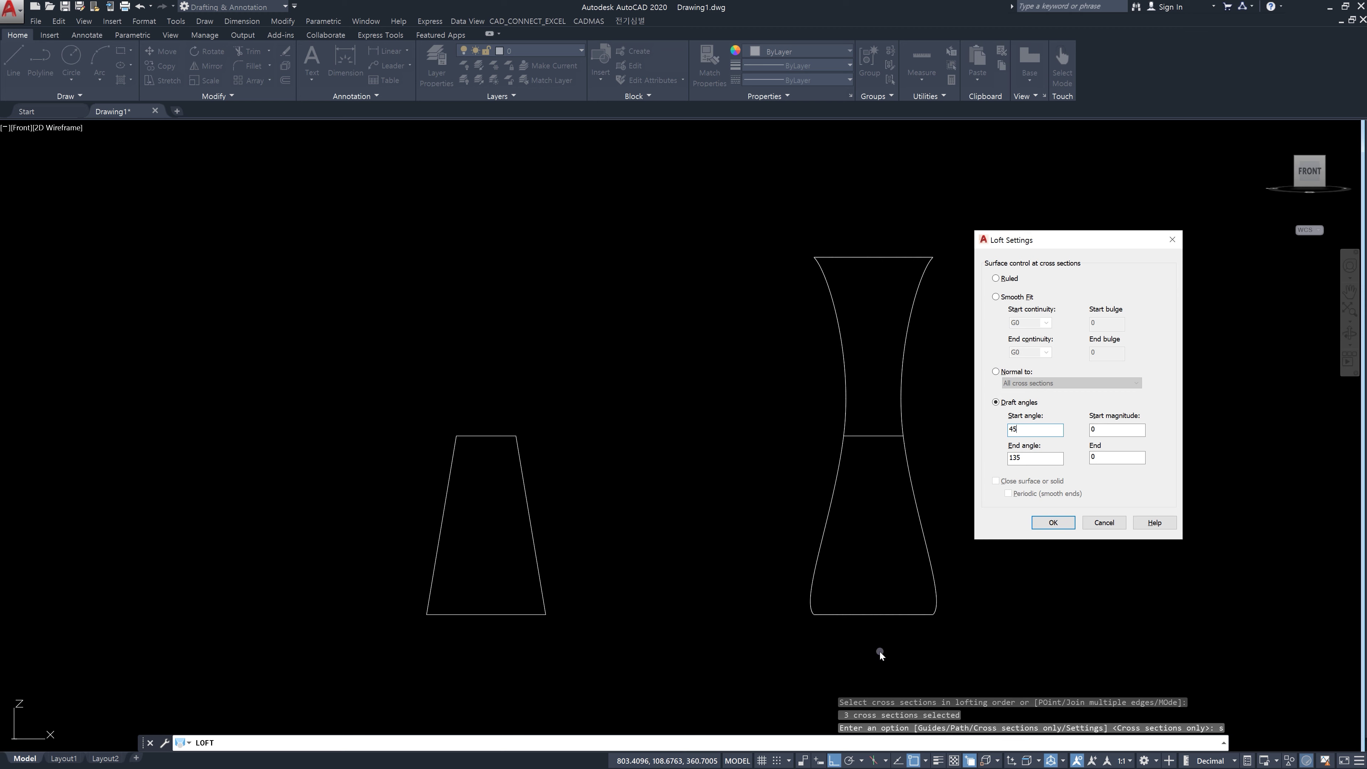
Step: Discard the draft-angle changes and cancel the loft settings to return to the loft options
{"action": "double_click", "coordinate": [1029, 429]}
{"action": "left_click", "coordinate": [1026, 455]}
{"action": "left_click", "coordinate": [1090, 525]}
{"action": "left_click", "coordinate": [1109, 520]}
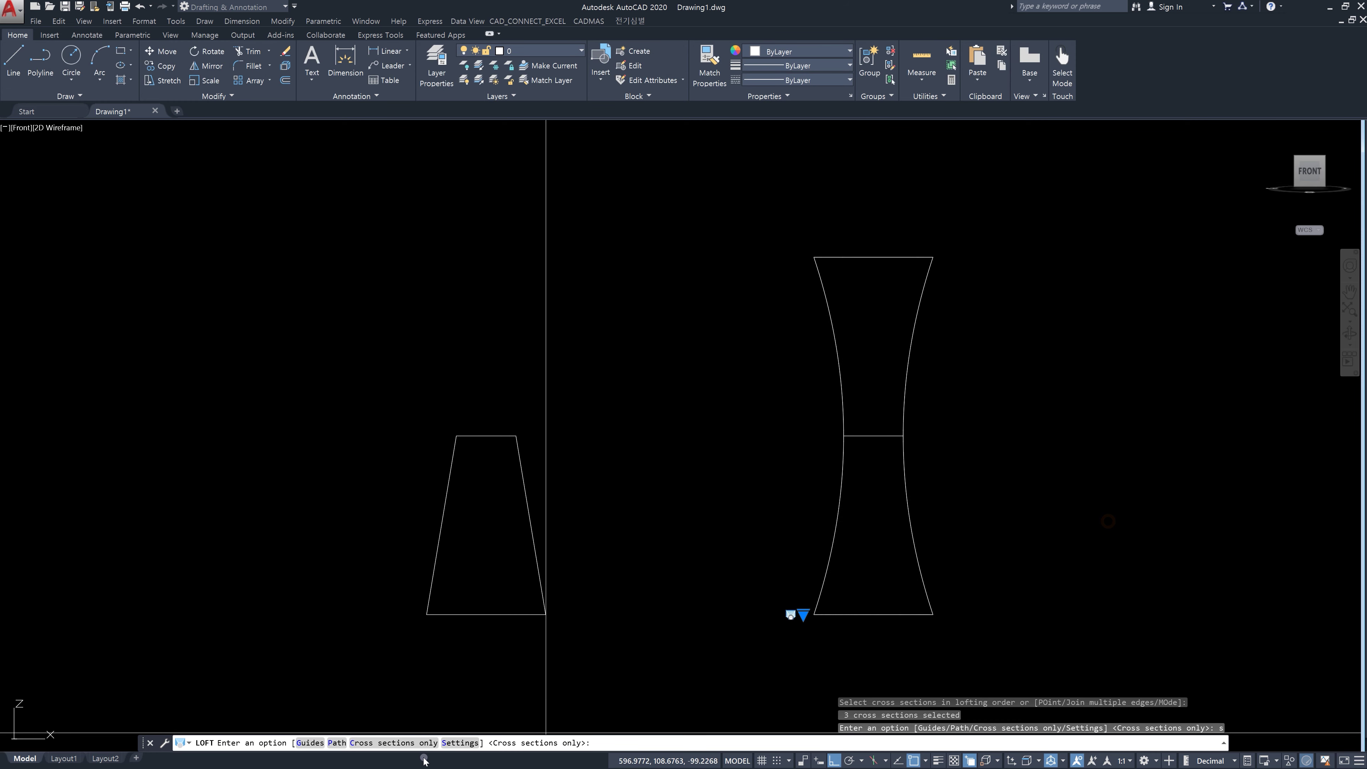